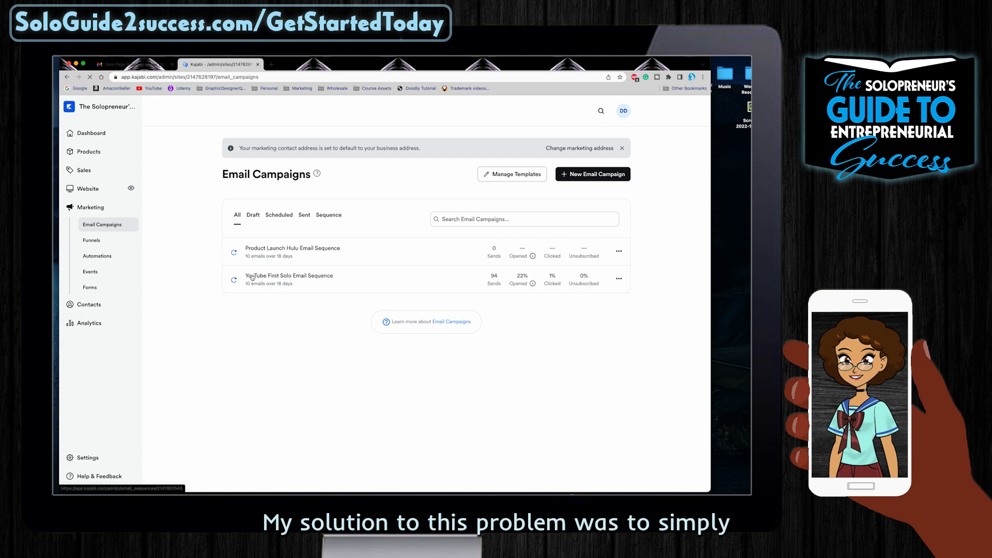
- Open the website's 404 page for customization from the site's page list
left_click(89, 189)
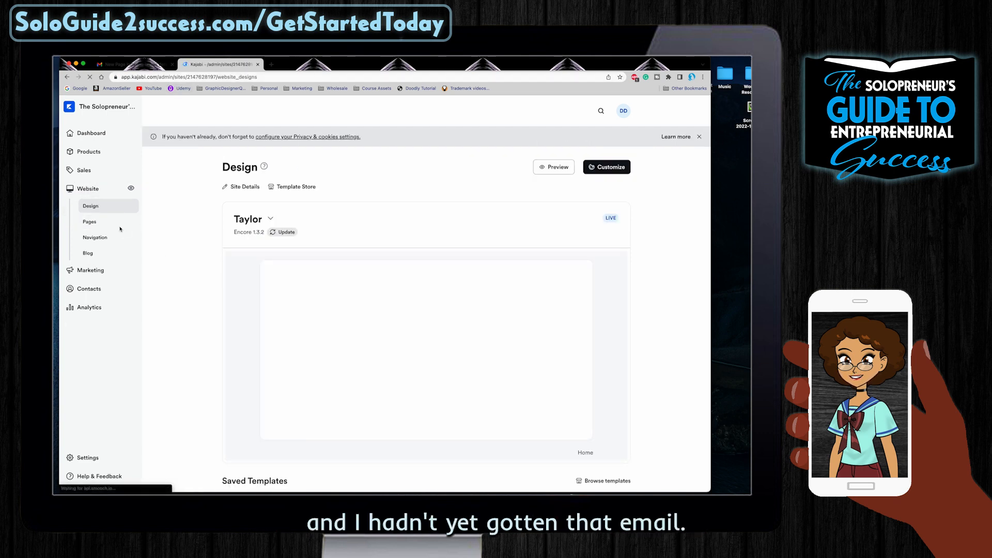
left_click(89, 222)
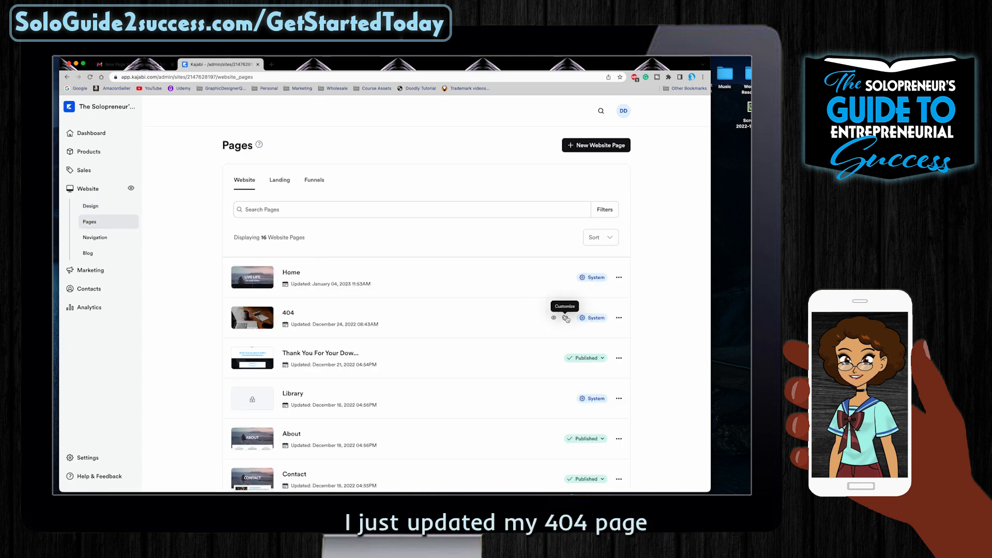
left_click(566, 318)
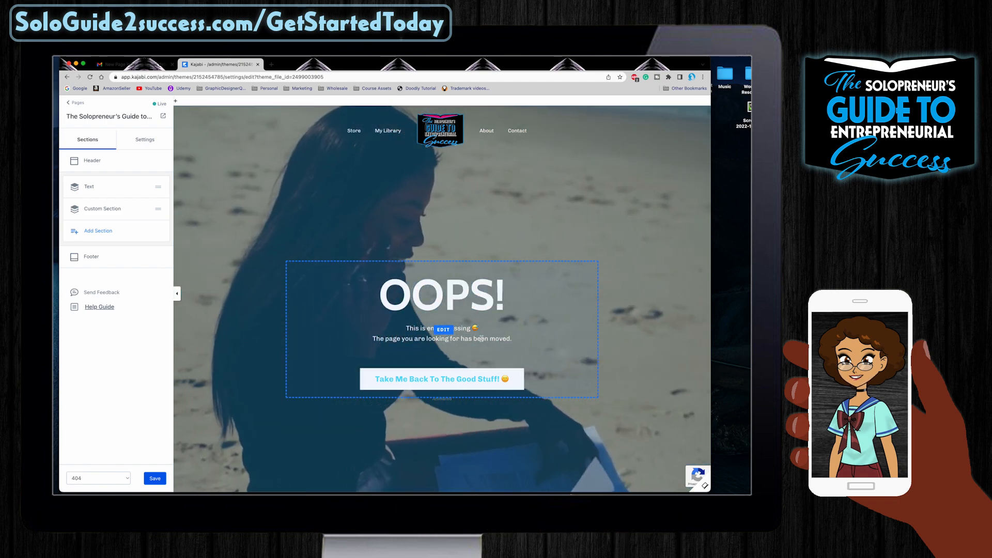
- Review the 404 page's layout, from the OOPS! message and return button to the course download form
scroll(482, 339, "down", 5)
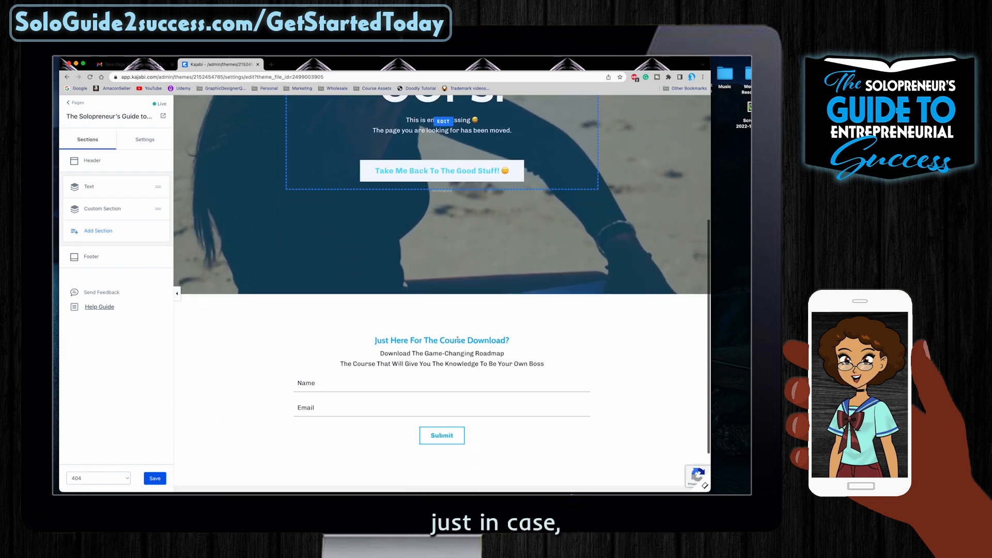
scroll(457, 340, "down", 1)
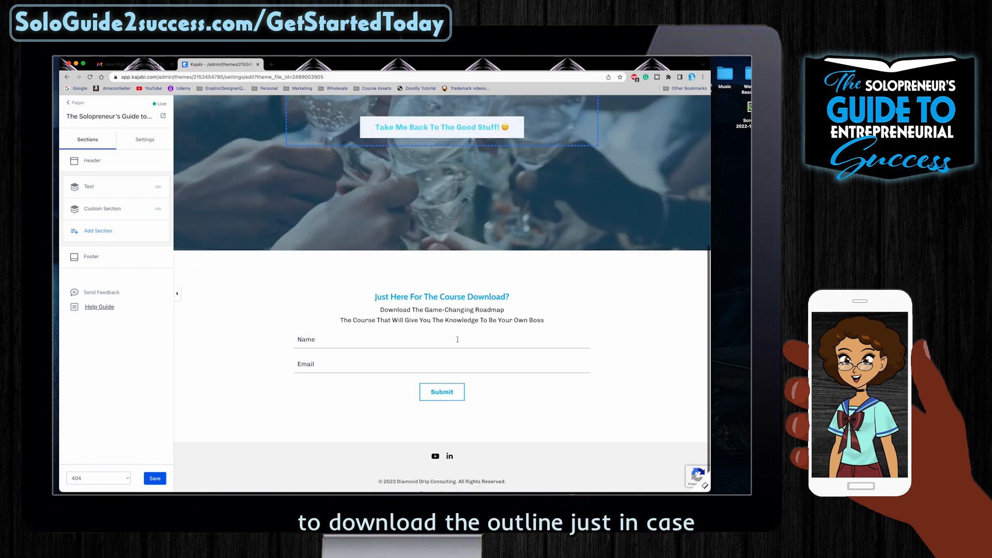
scroll(458, 340, "up", 6)
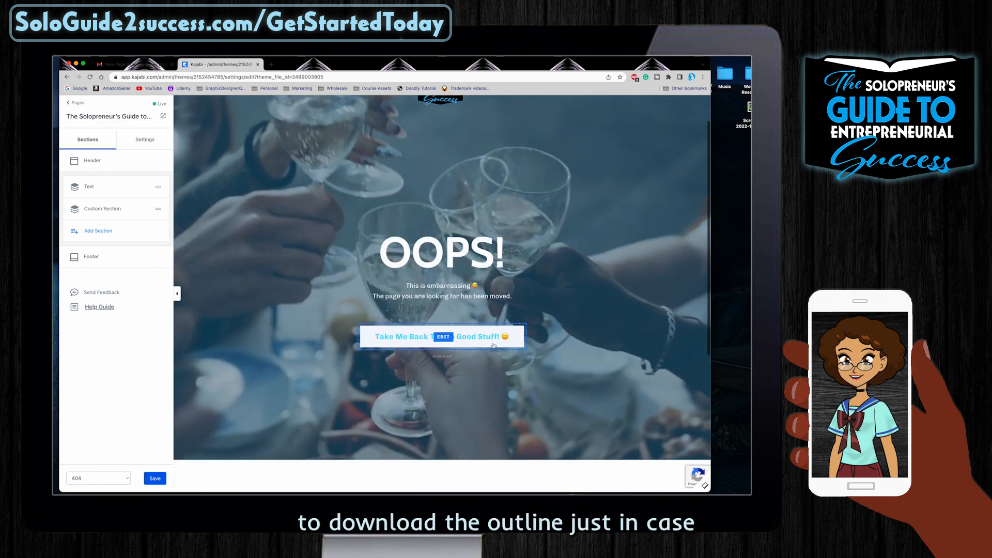
scroll(457, 339, "down", 1)
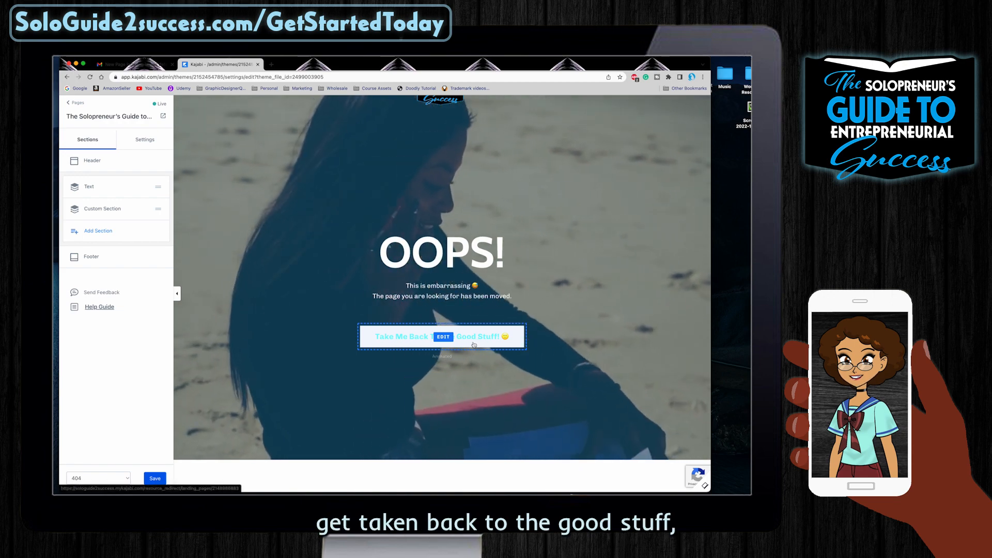
scroll(440, 339, "down", 5)
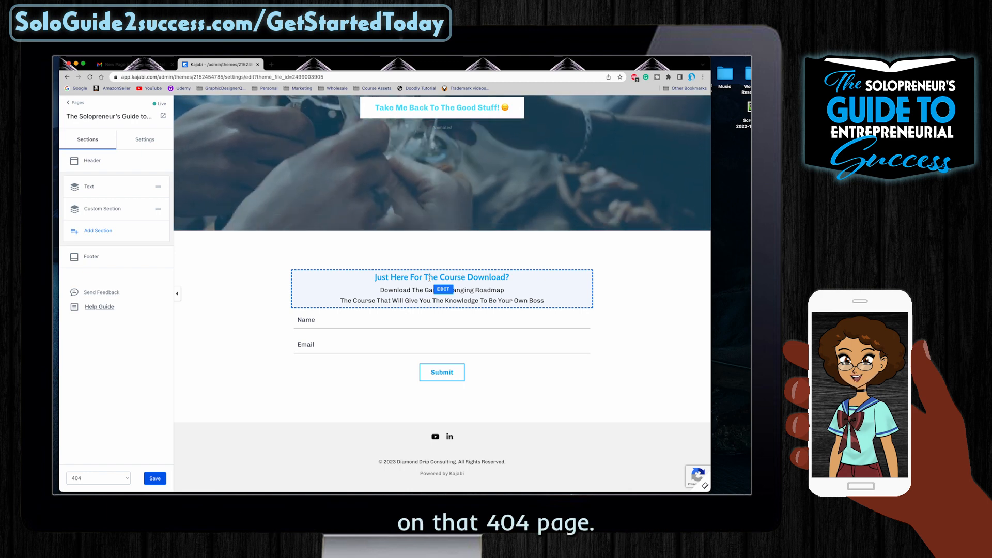
scroll(430, 278, "up", 5)
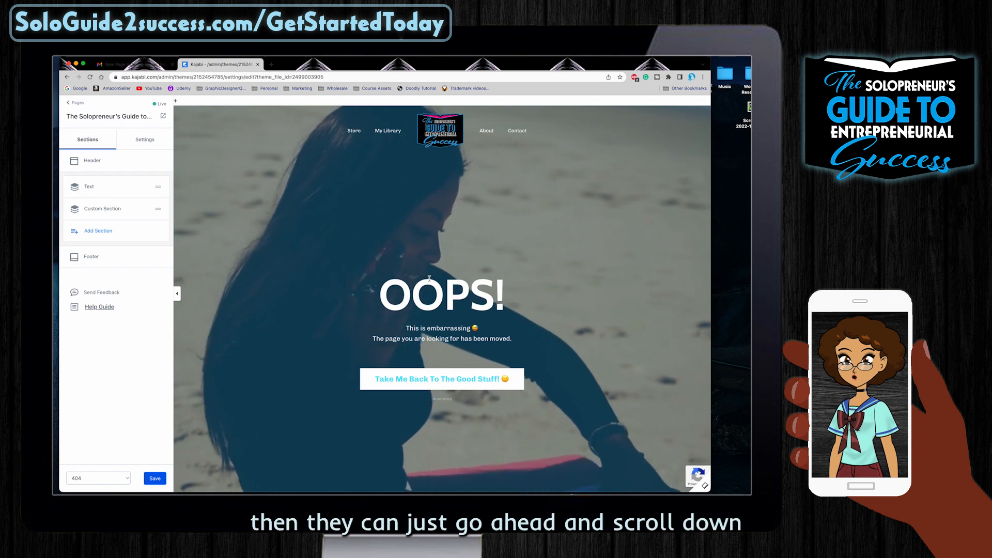
scroll(429, 279, "down", 5)
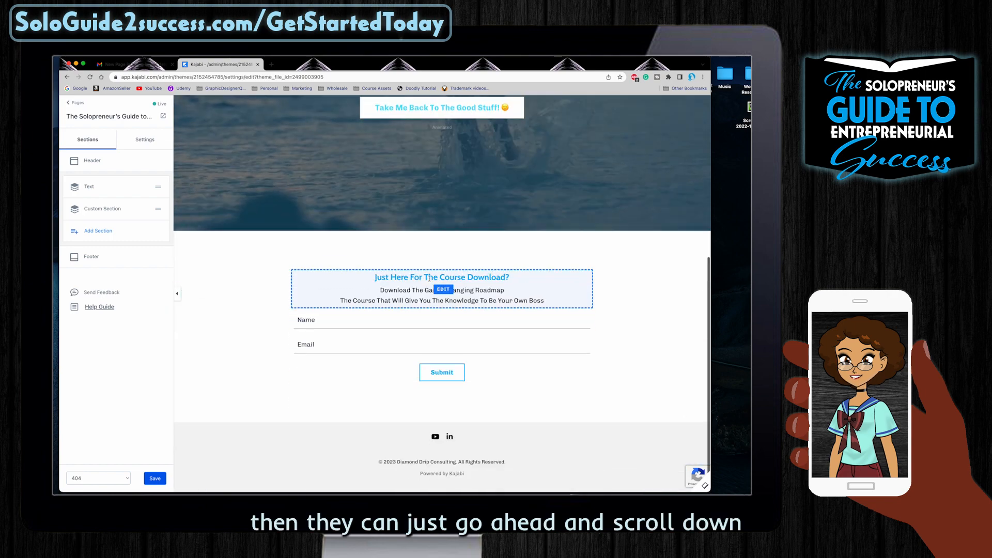
- Switch to Gmail, follow the Search Console email's link to fix page indexing issues, and read the reply about Search Console in the thread
left_click(133, 65)
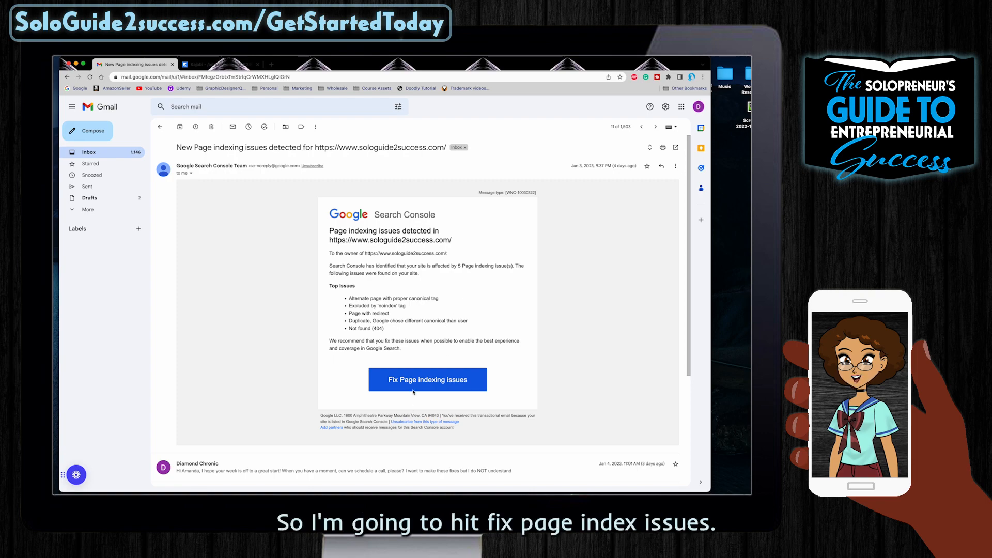
left_click(412, 381)
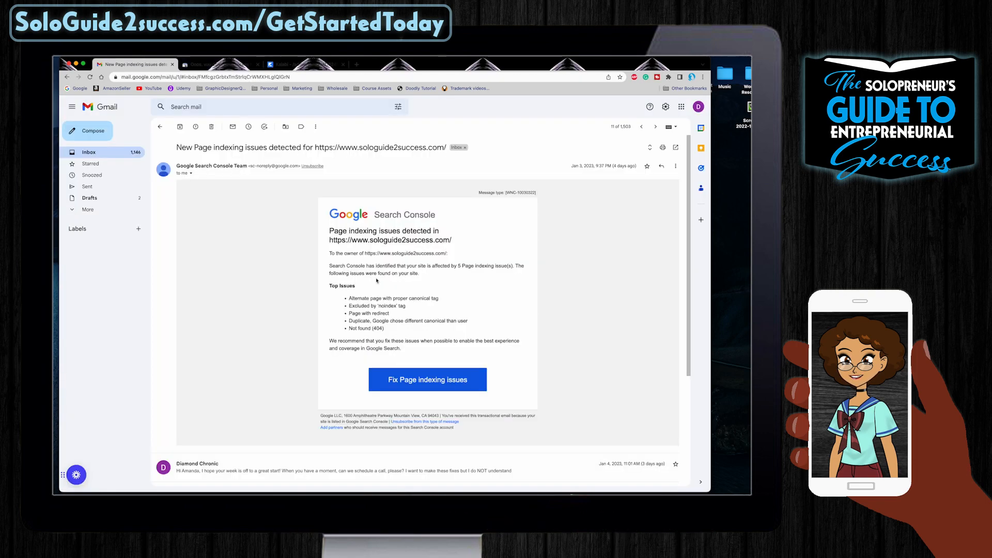
scroll(377, 280, "down", 4)
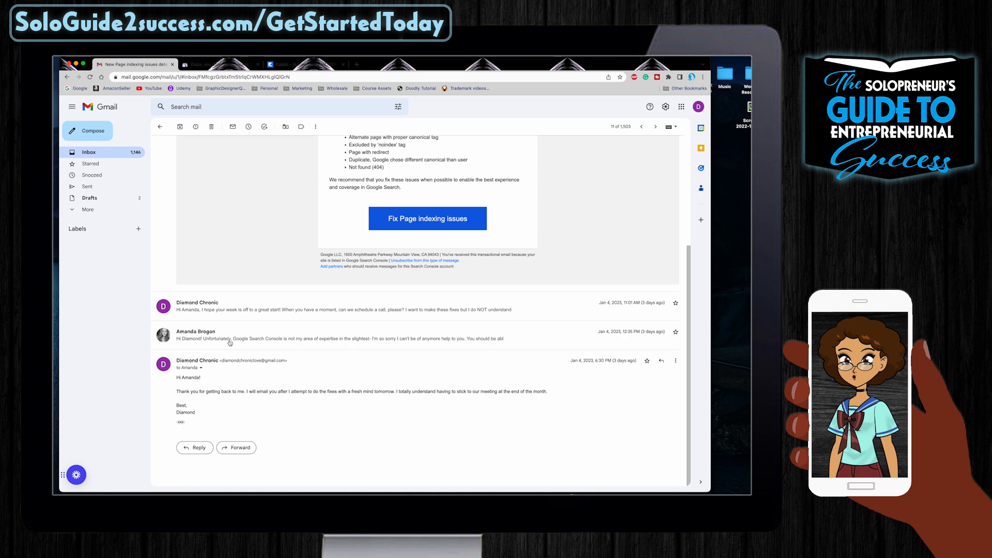
left_click(298, 342)
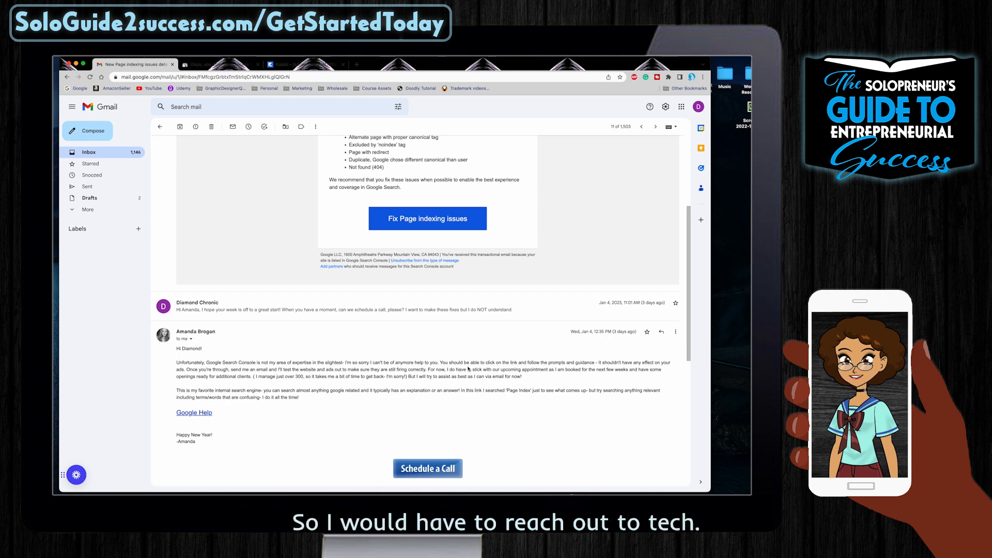
- Switch Search Console to the Google account that has access to the sologuide2success.com property and close the no-access tab
left_click(193, 64)
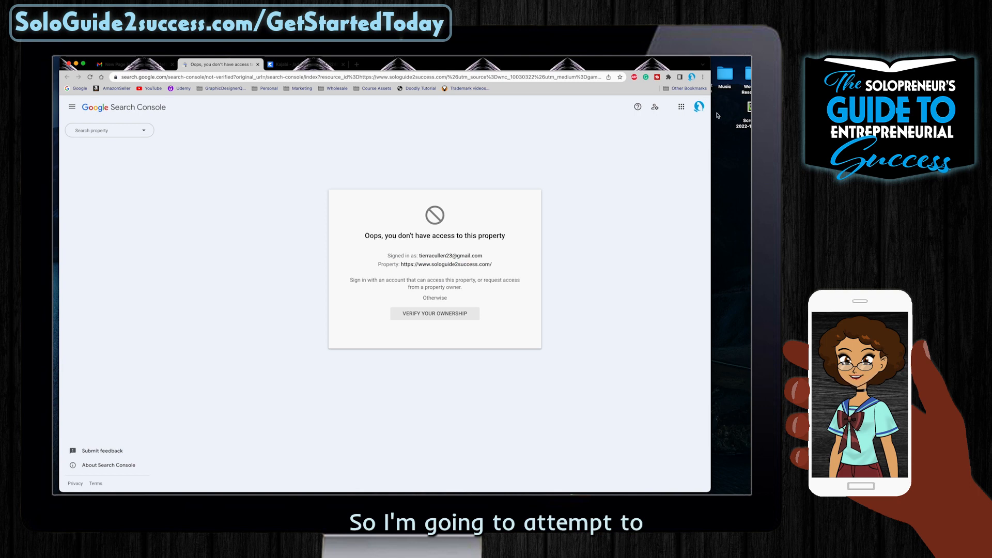
left_click(698, 107)
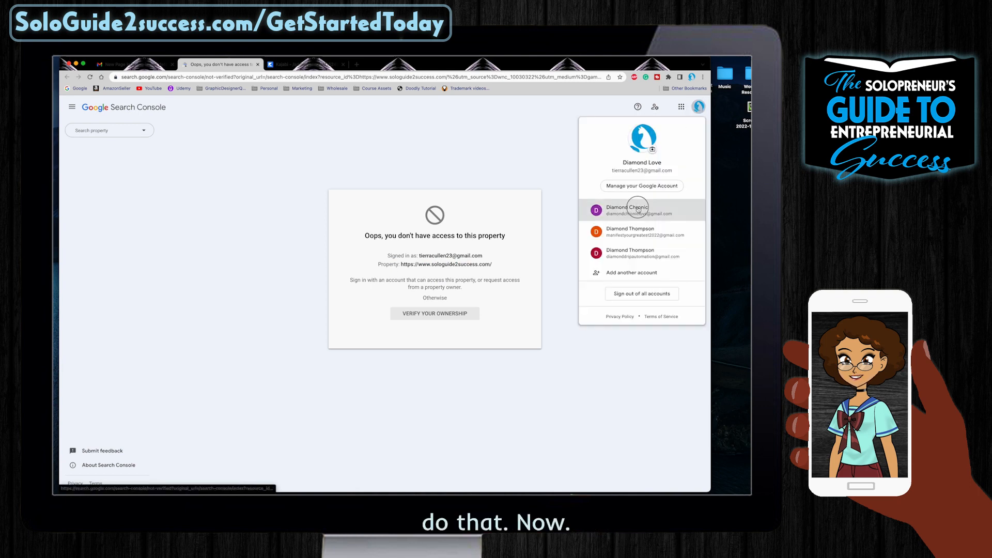
left_click(638, 209)
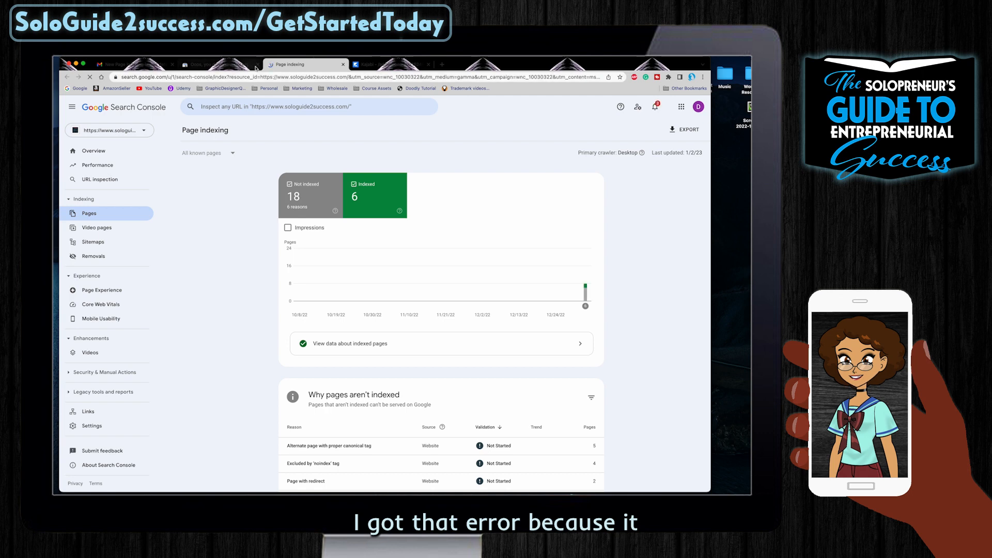
left_click(257, 65)
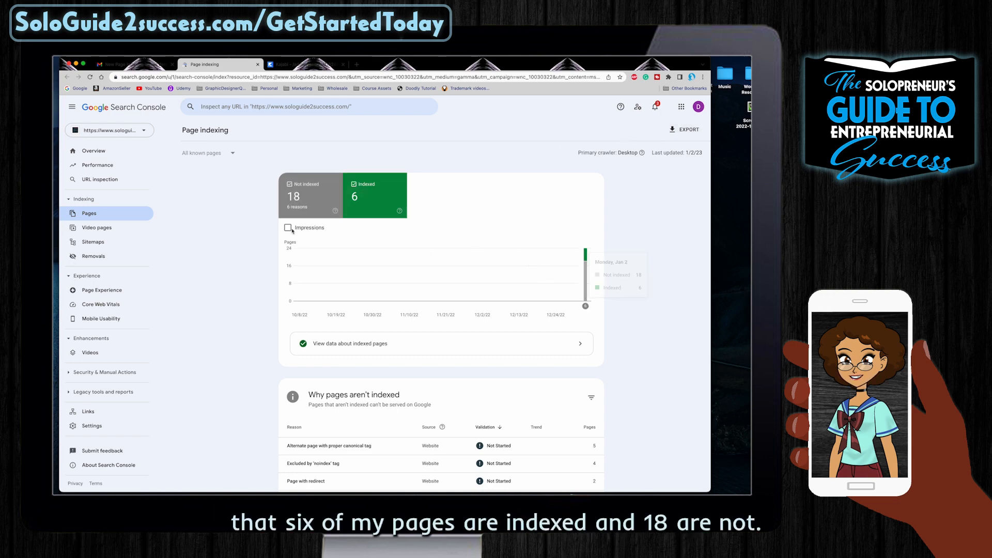
- Hide the not-indexed pages in the page indexing chart and review the reasons why pages aren't indexed
left_click(305, 204)
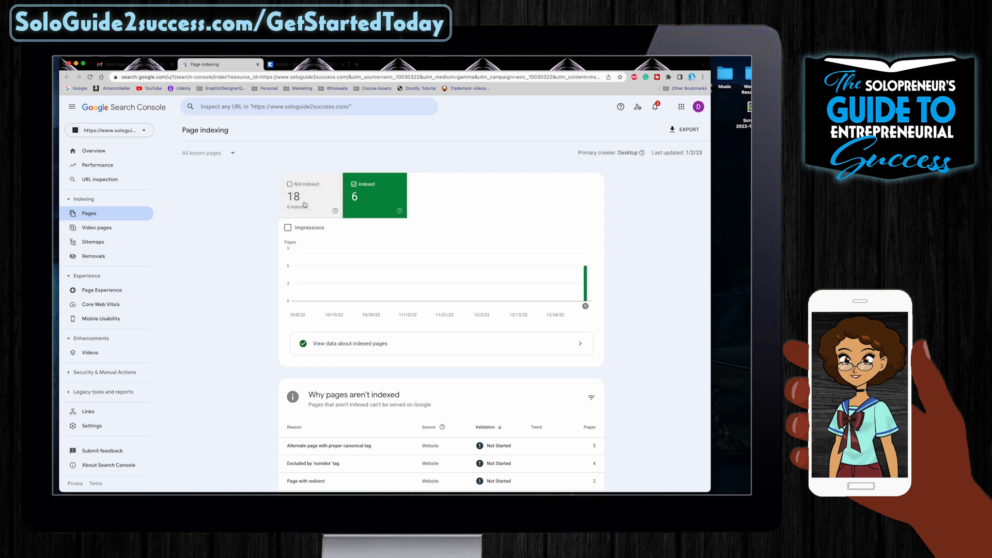
left_click(135, 65)
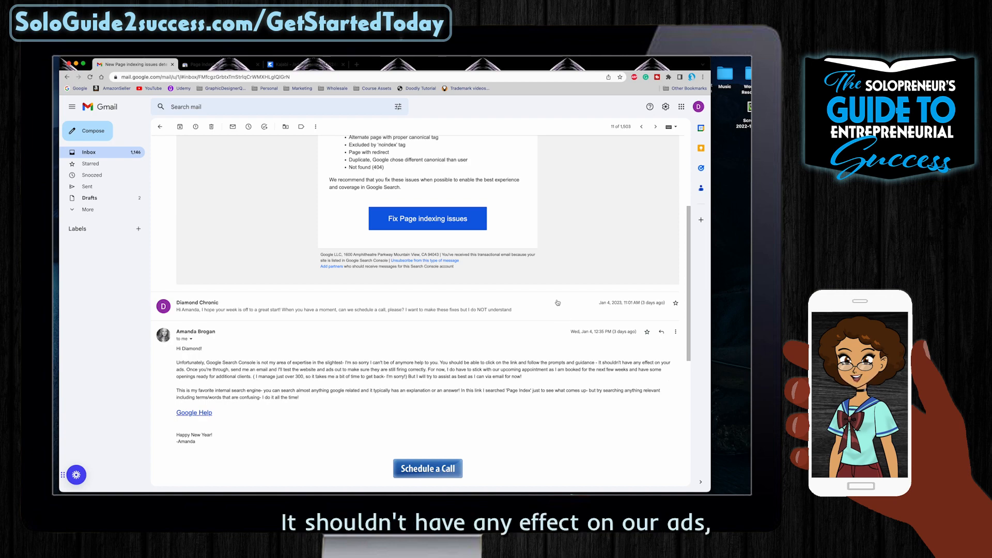
left_click(219, 66)
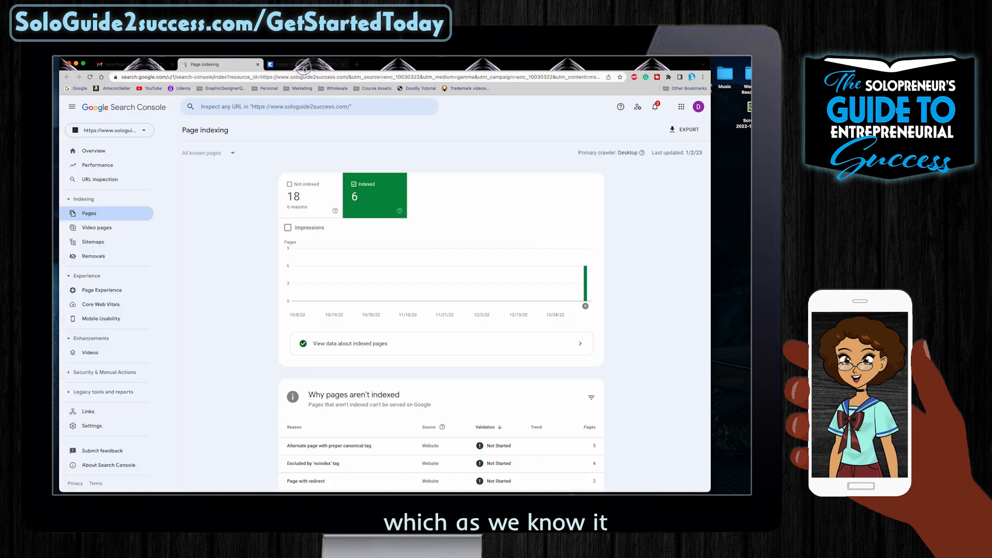
left_click(304, 64)
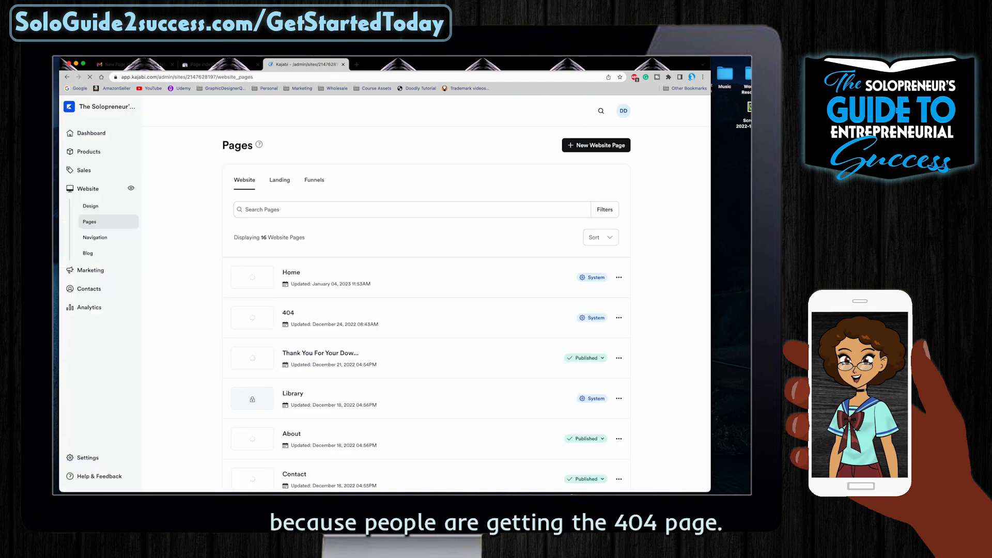
left_click(228, 65)
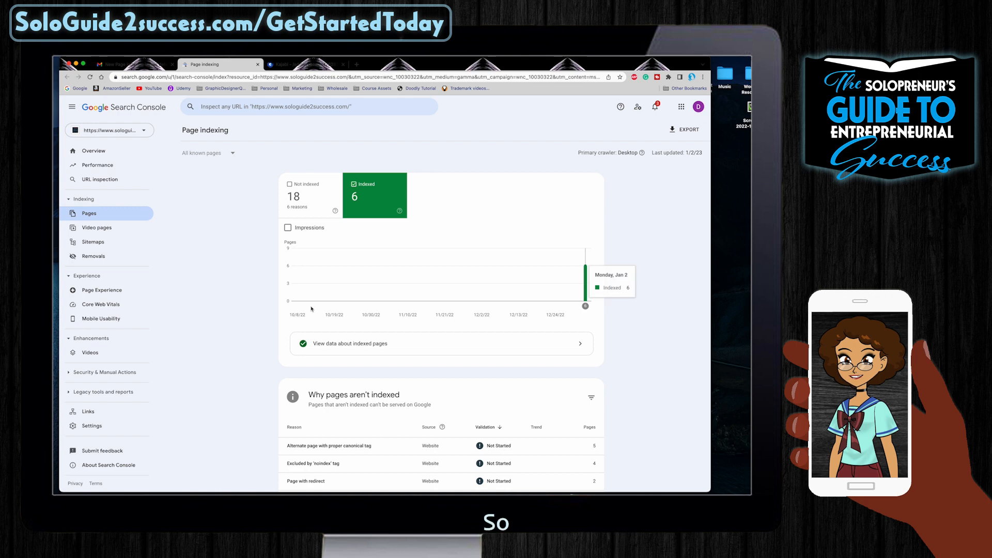
scroll(312, 304, "down", 3)
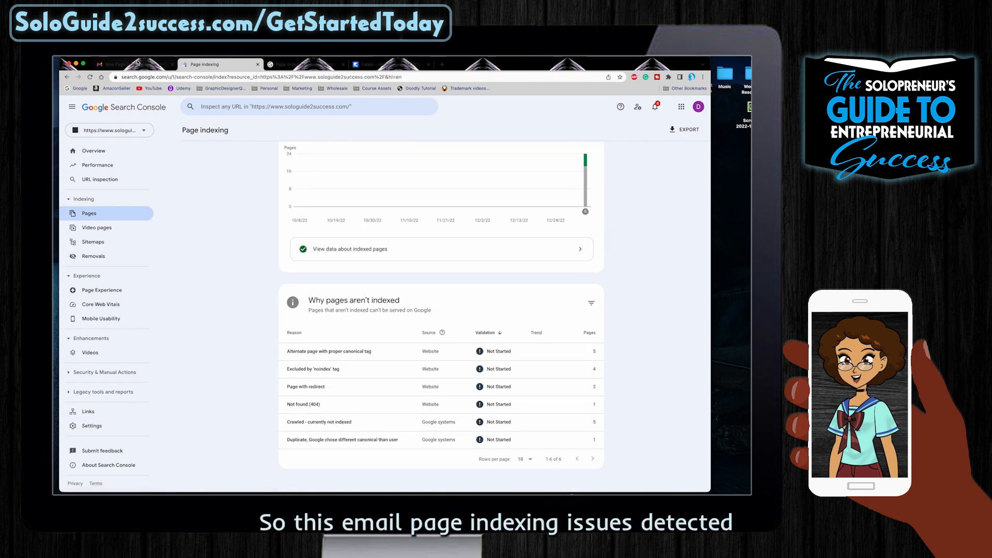
- Compare the top issues in the Search Console email with the indexing report, including the Not found (404) details
left_click(138, 63)
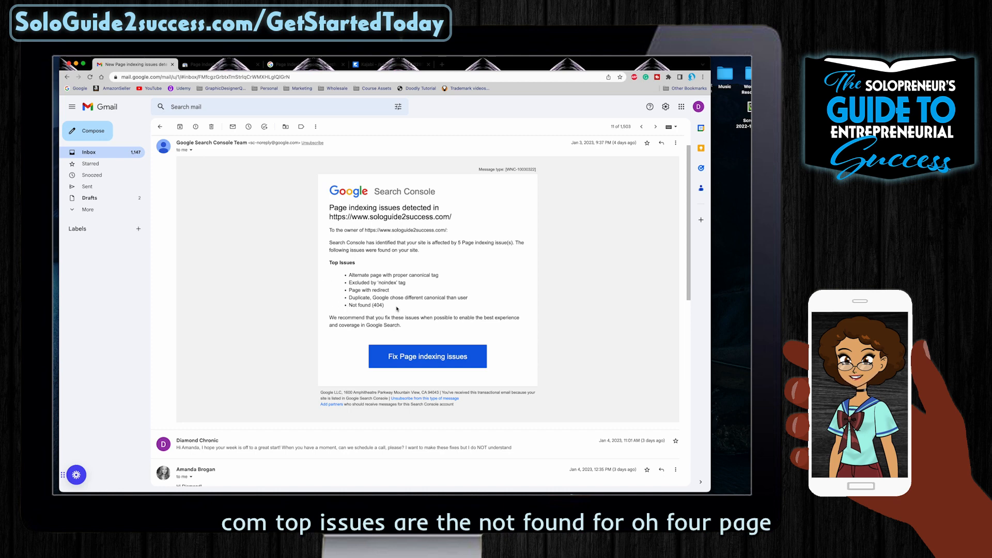
left_click(205, 64)
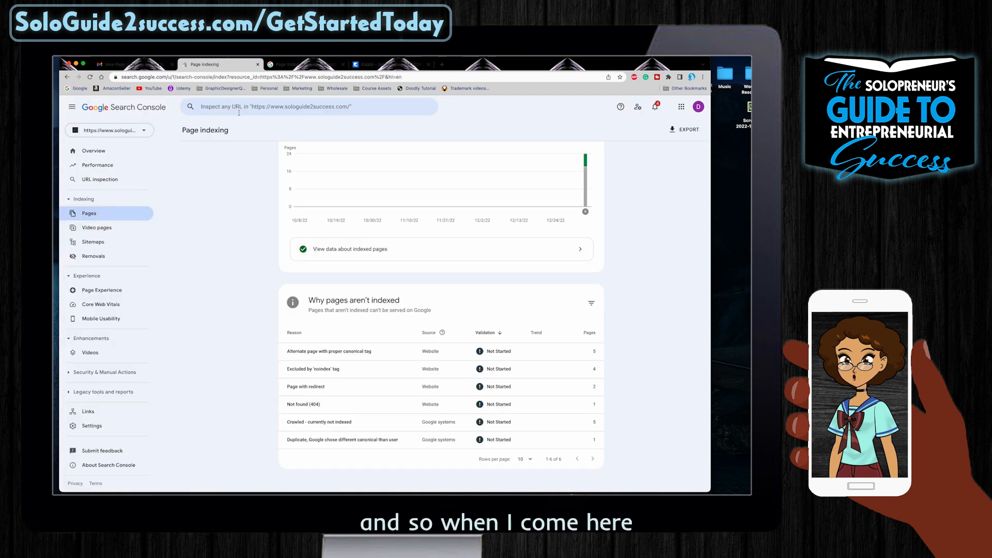
left_click(67, 77)
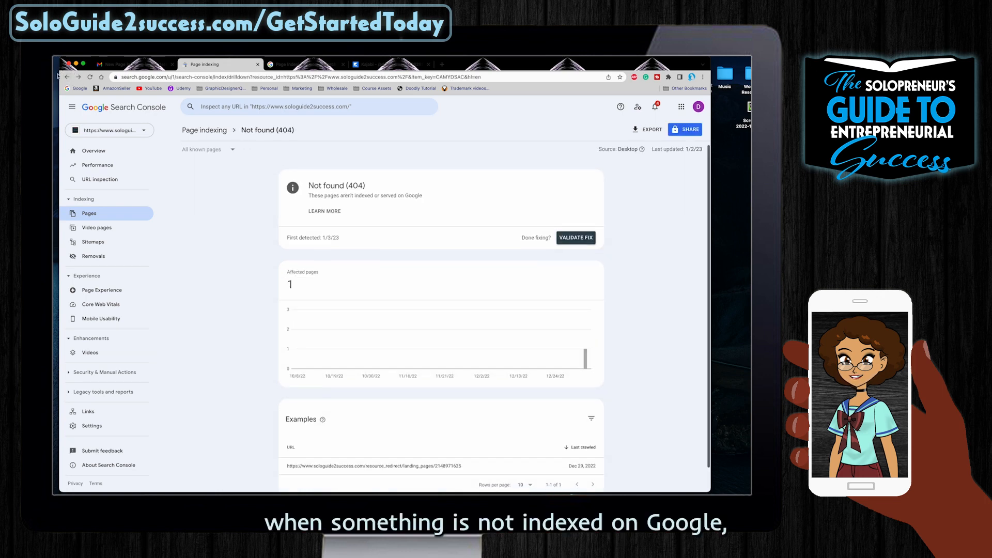
left_click(66, 77)
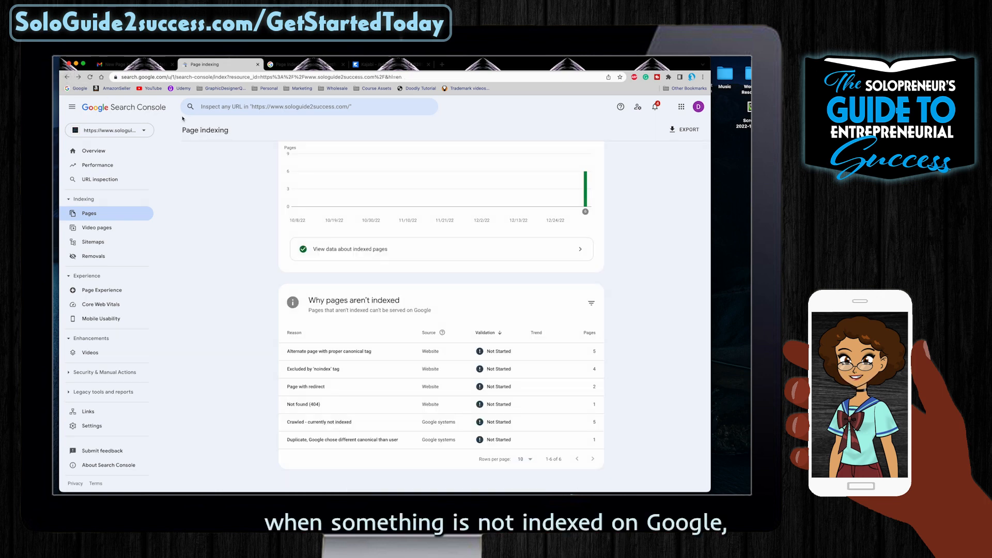
- In the "Alternate page with proper canonical tag" report, select the GetStartedToday example URL and view its live landing page
left_click(389, 372)
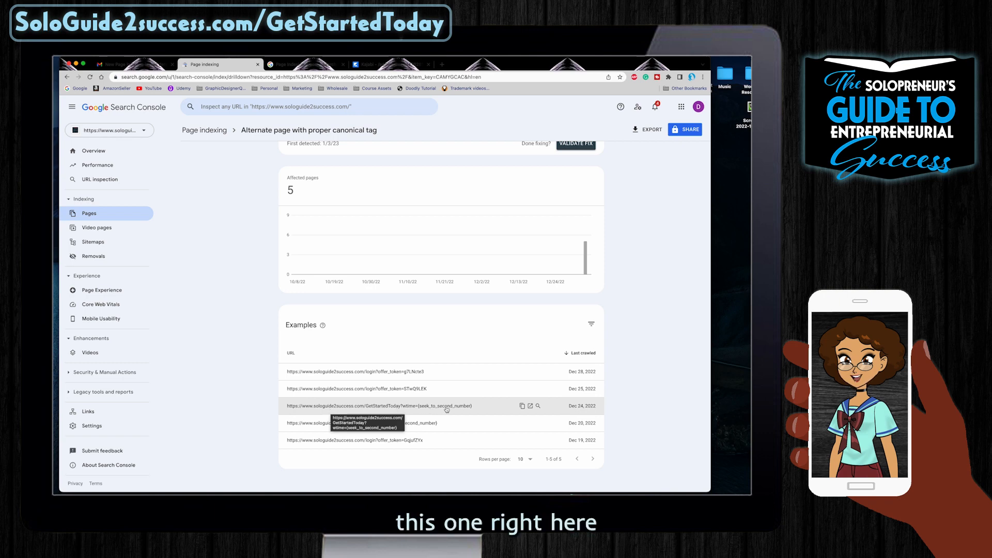
left_click(421, 408)
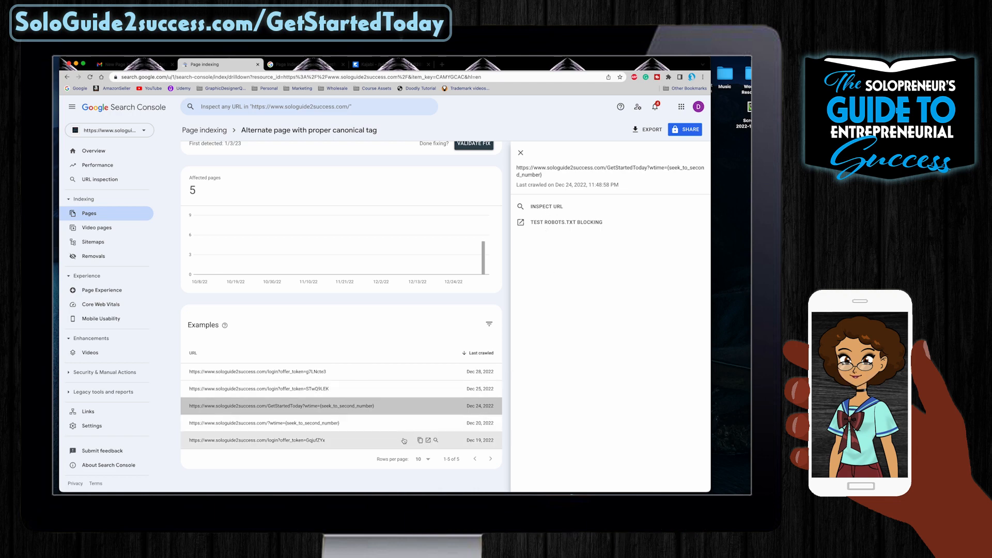
left_click(430, 407)
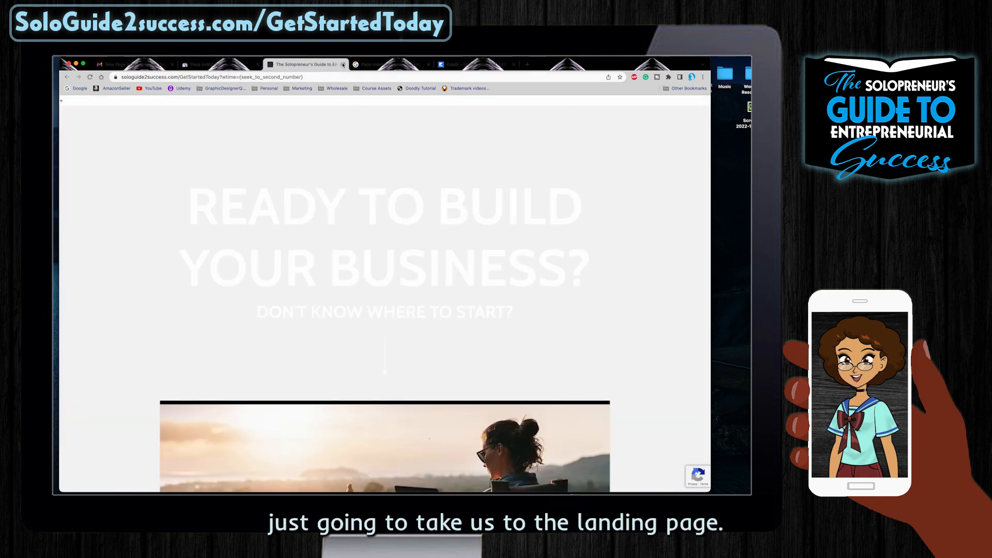
key("super+w")
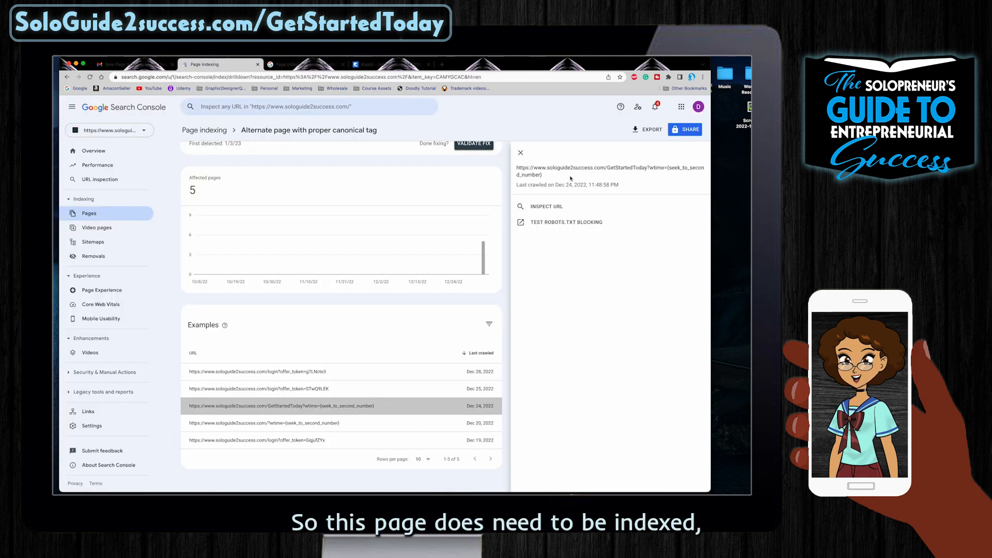
- Inspect the GetStartedToday URL in Search Console and run a live test on it
left_click(547, 207)
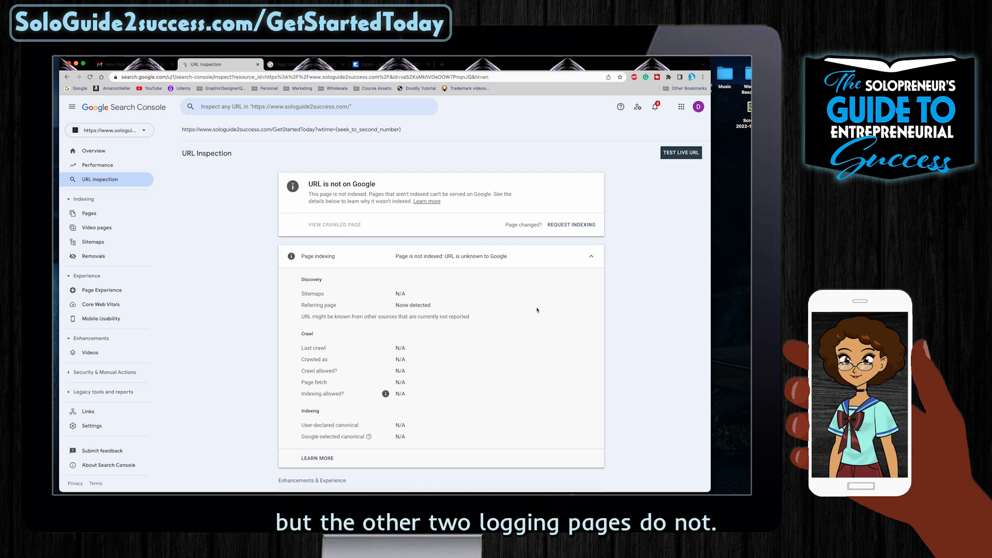
scroll(561, 291, "down", 2)
scroll(561, 291, "up", 2)
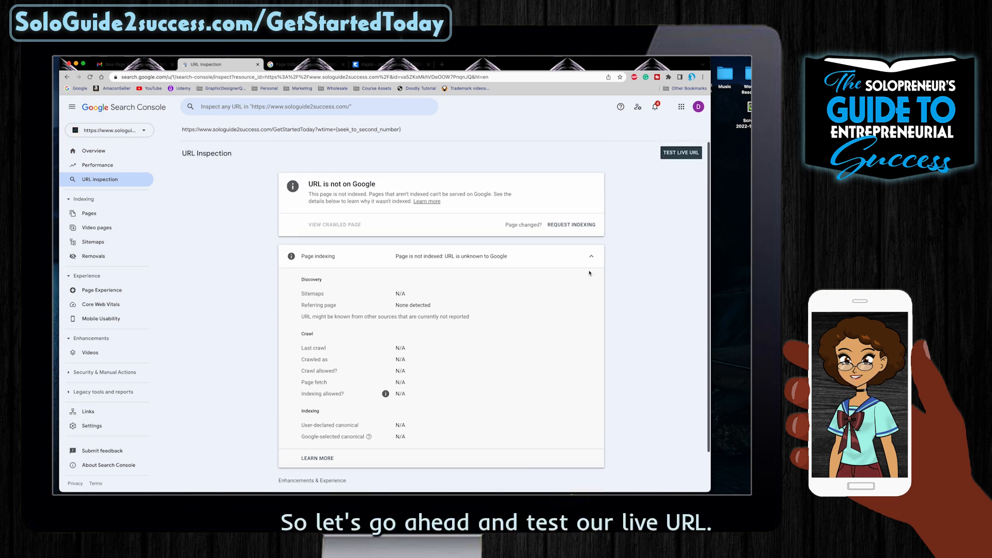
left_click(681, 153)
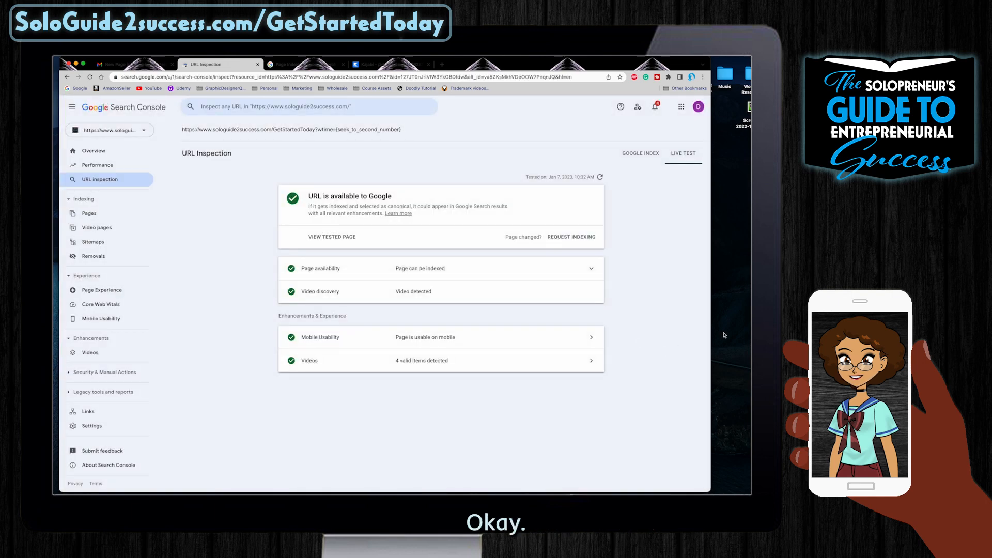
- Request indexing for the tested GetStartedToday URL and dismiss the confirmation
left_click(577, 238)
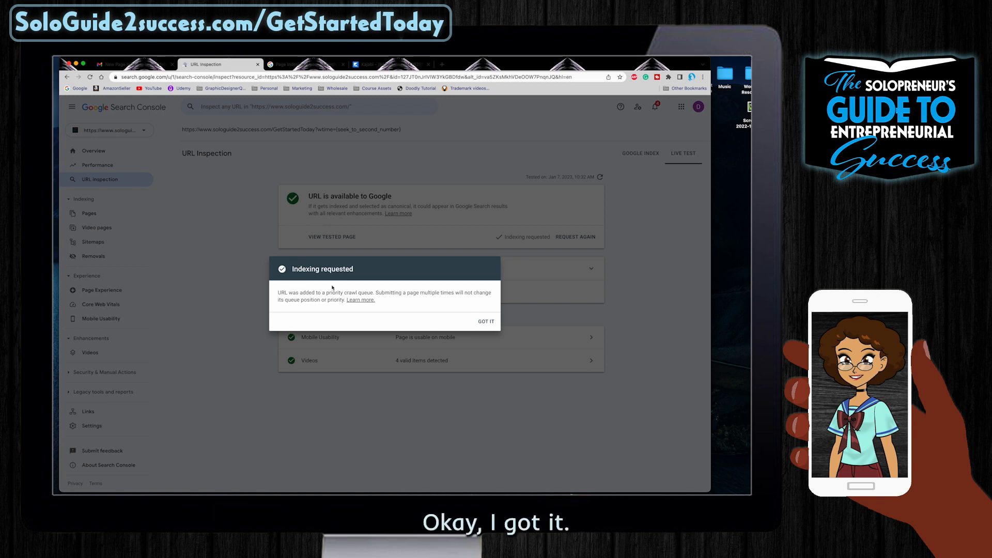
left_click(487, 322)
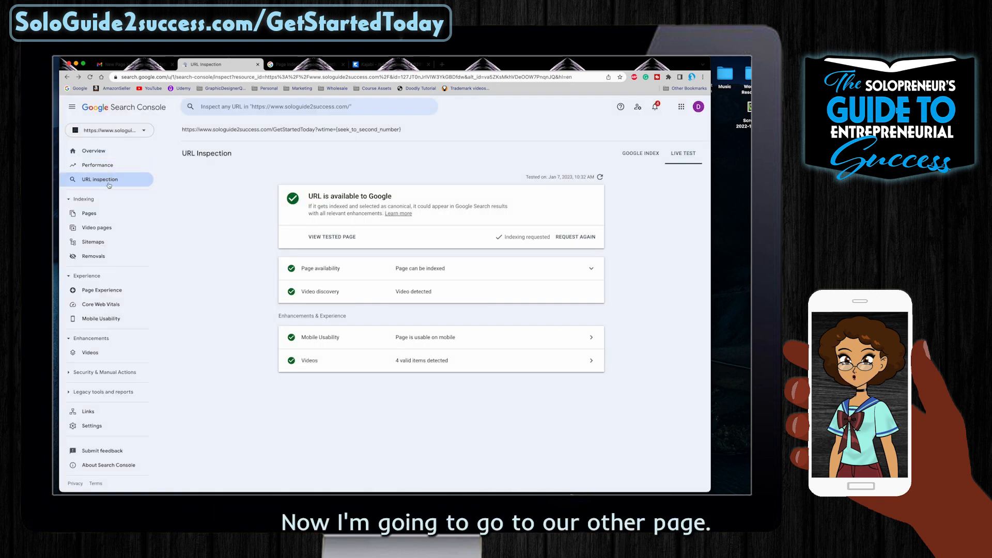
- View the live page of the example URL in the "Not found (404)" indexing report, then close it
left_click(109, 149)
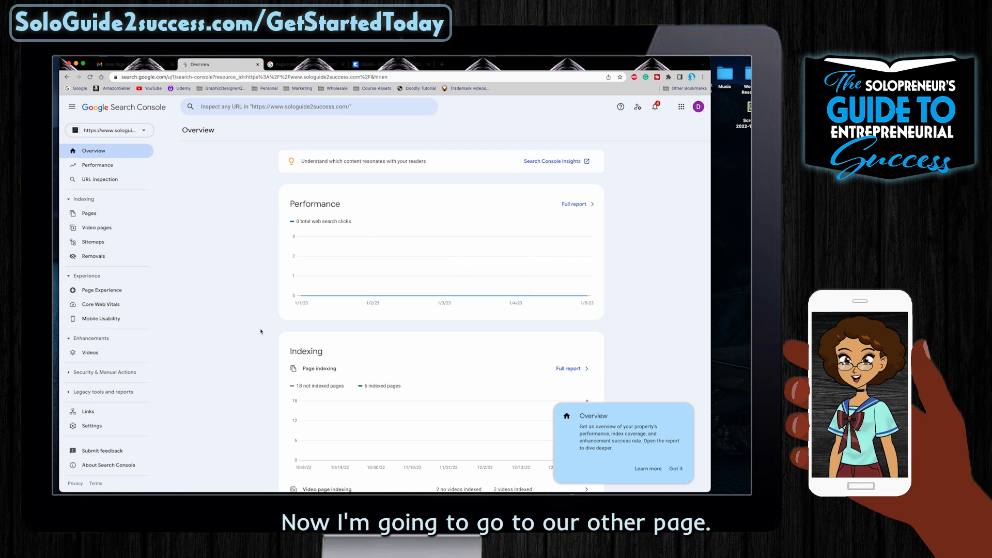
scroll(393, 370, "down", 5)
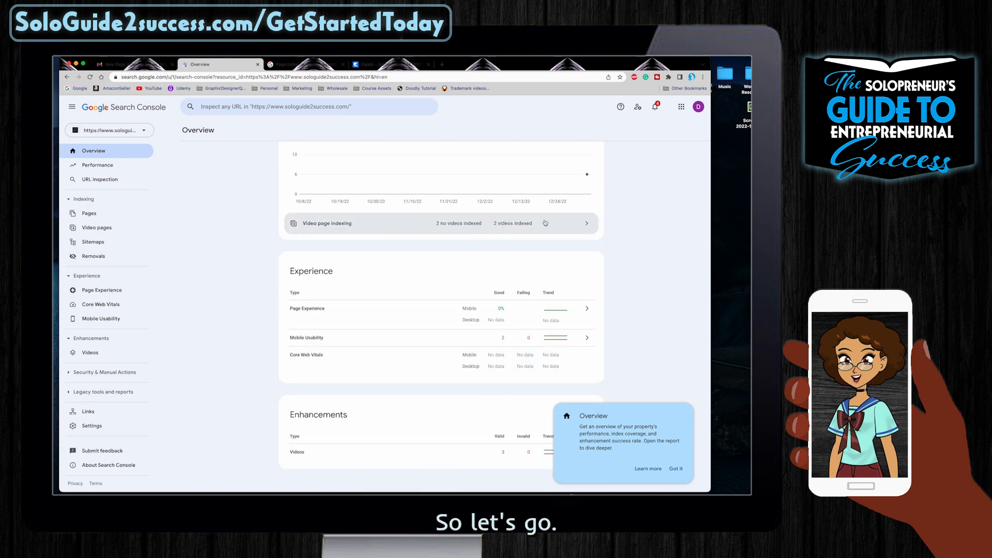
scroll(437, 212, "up", 3)
left_click(568, 308)
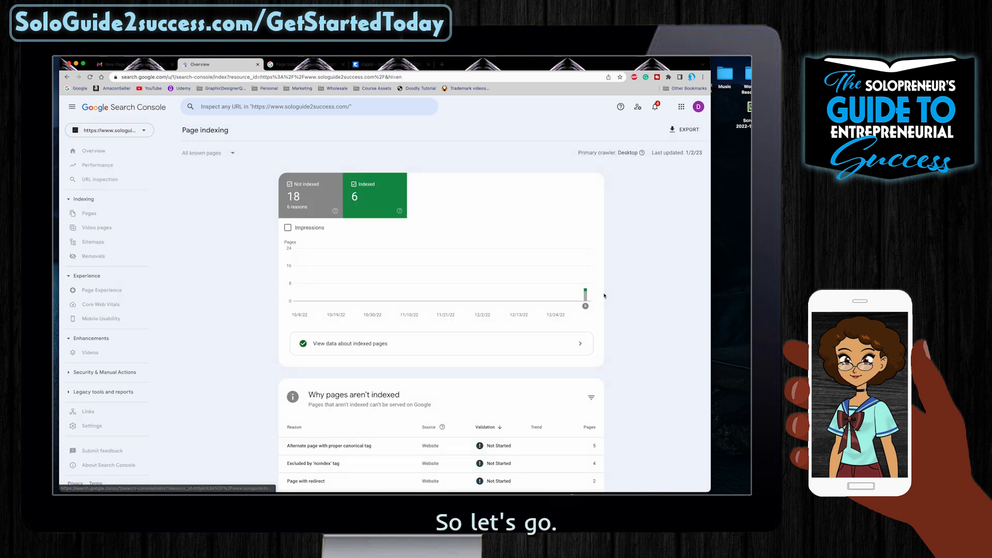
scroll(330, 421, "down", 3)
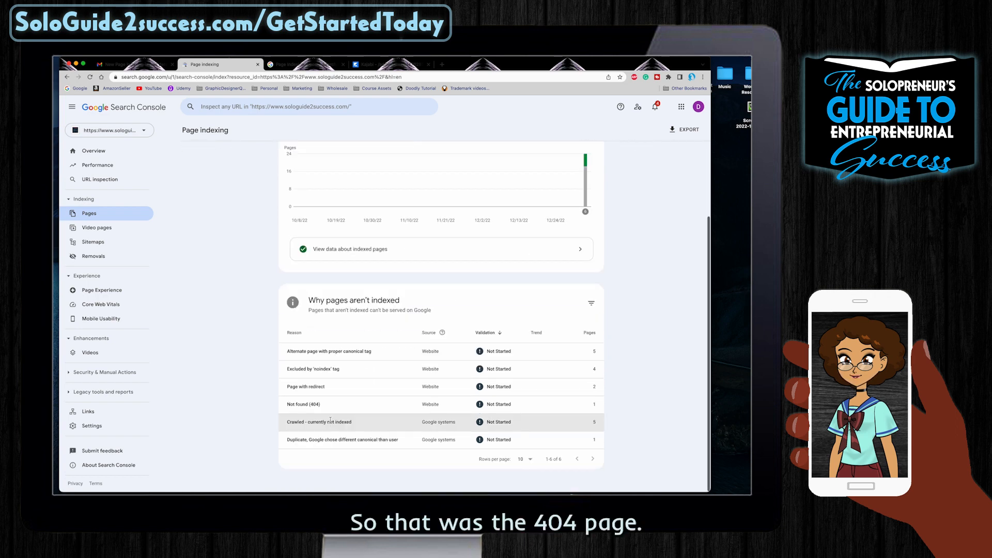
left_click(366, 405)
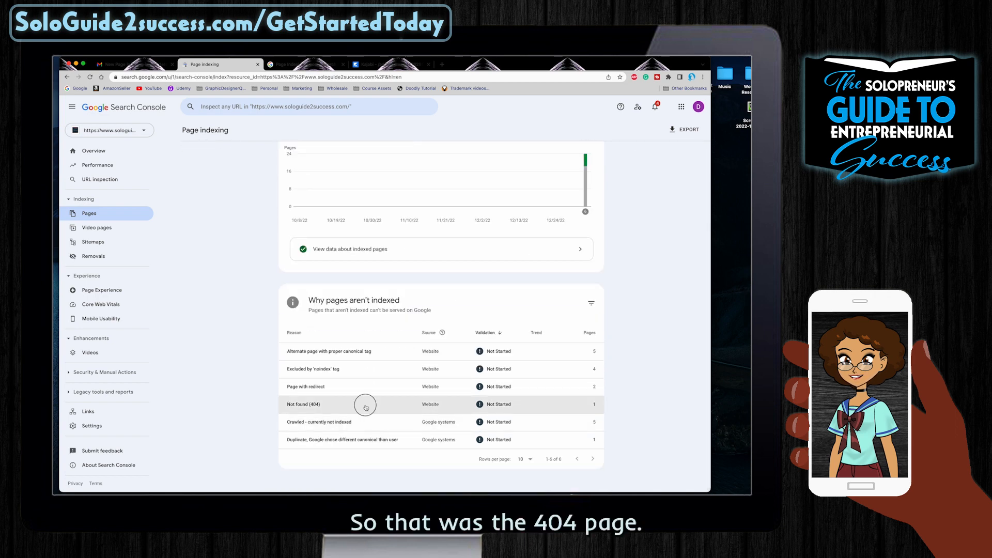
scroll(366, 407, "down", 1)
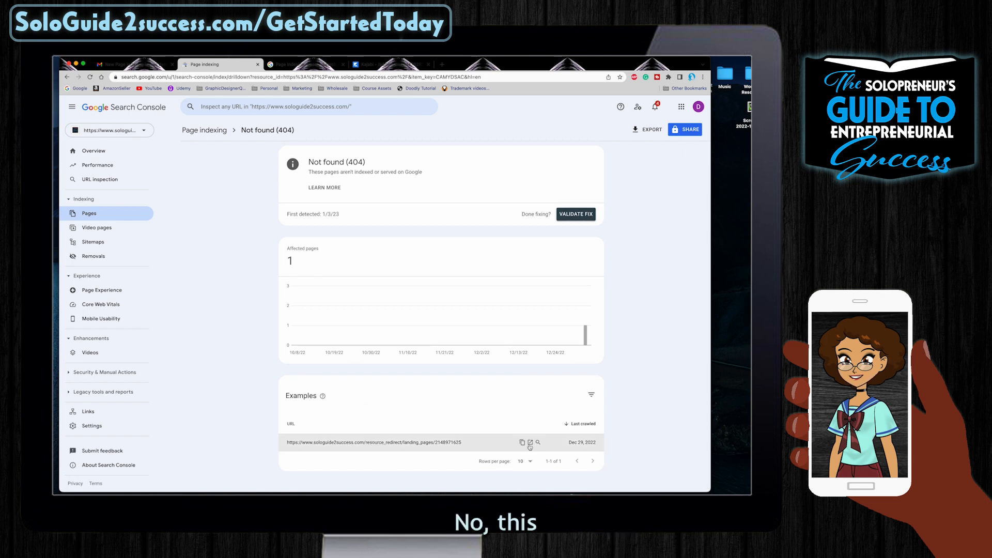
left_click(530, 443)
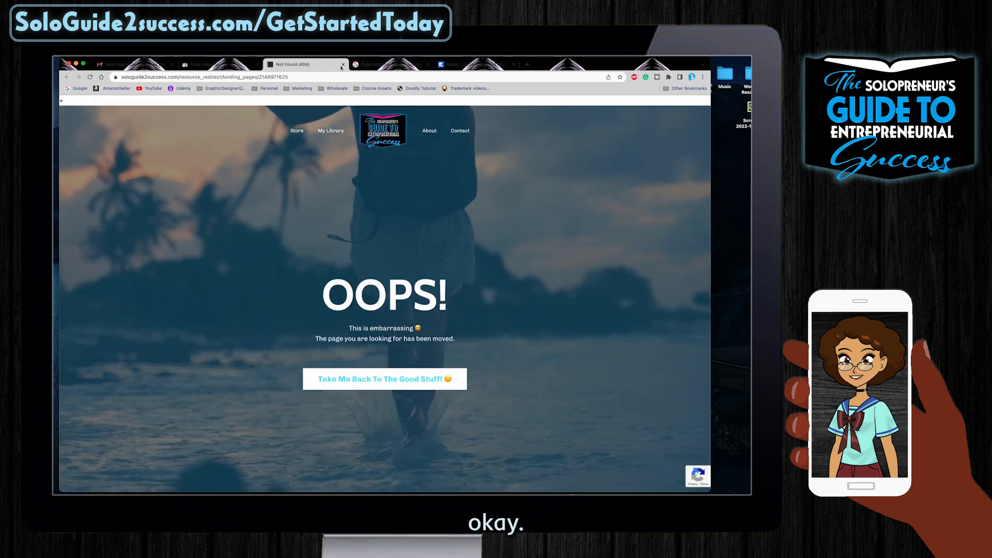
left_click(343, 65)
- In the "Alternate page with proper canonical tag" report, inspect the home page example URL ending in "?wtime={seek_to_second_number}"
left_click(204, 131)
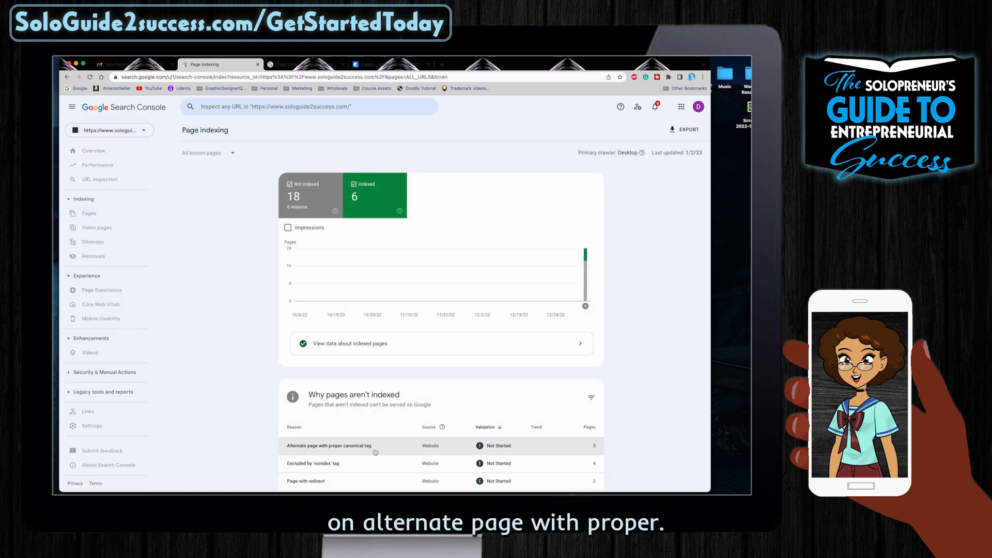
left_click(376, 446)
scroll(395, 378, "down", 5)
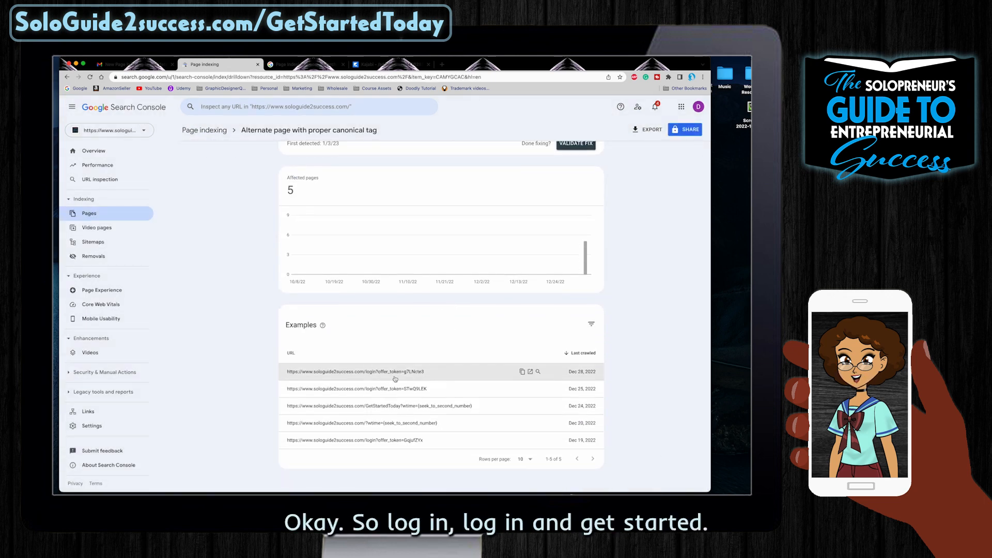
left_click(481, 424)
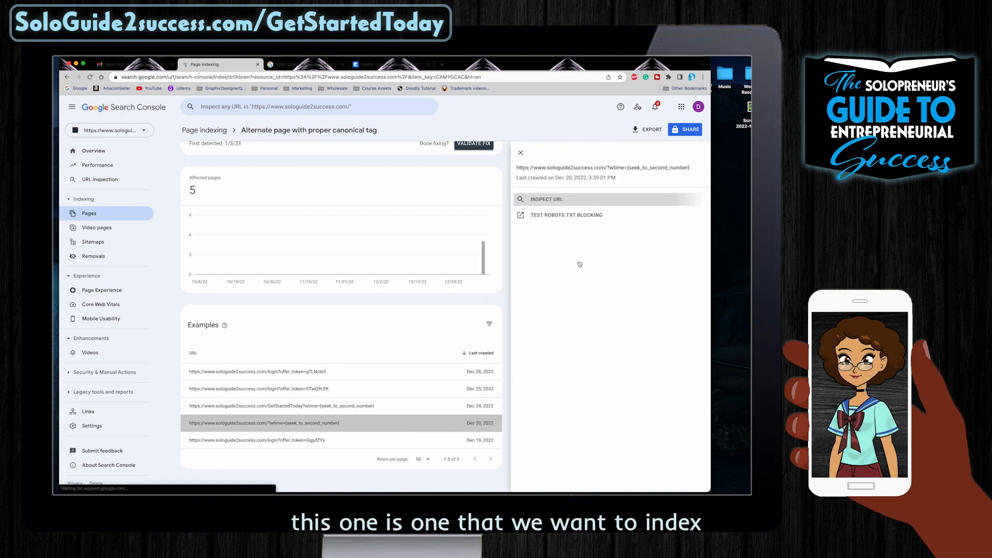
left_click(546, 200)
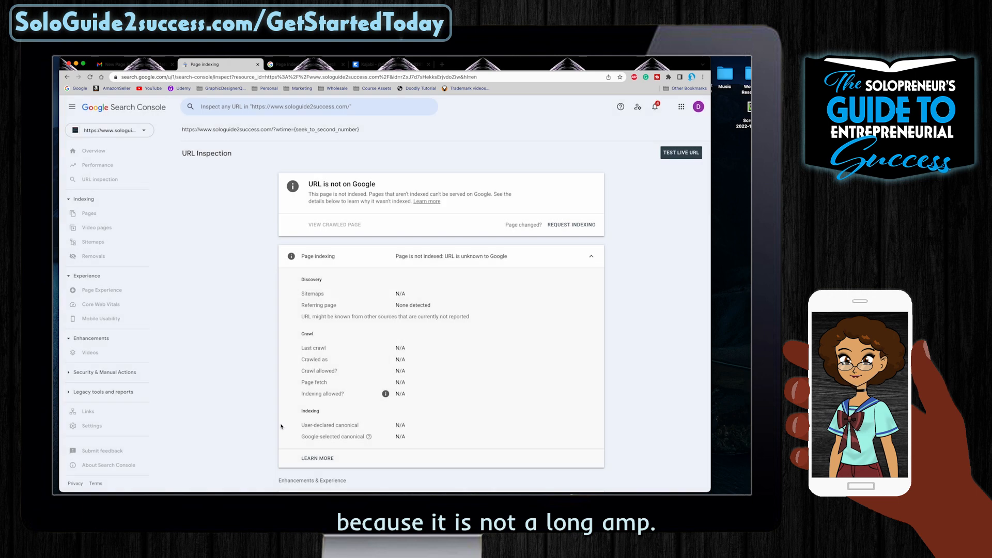
- Run a live test on the home page URL and request indexing for it
left_click(680, 154)
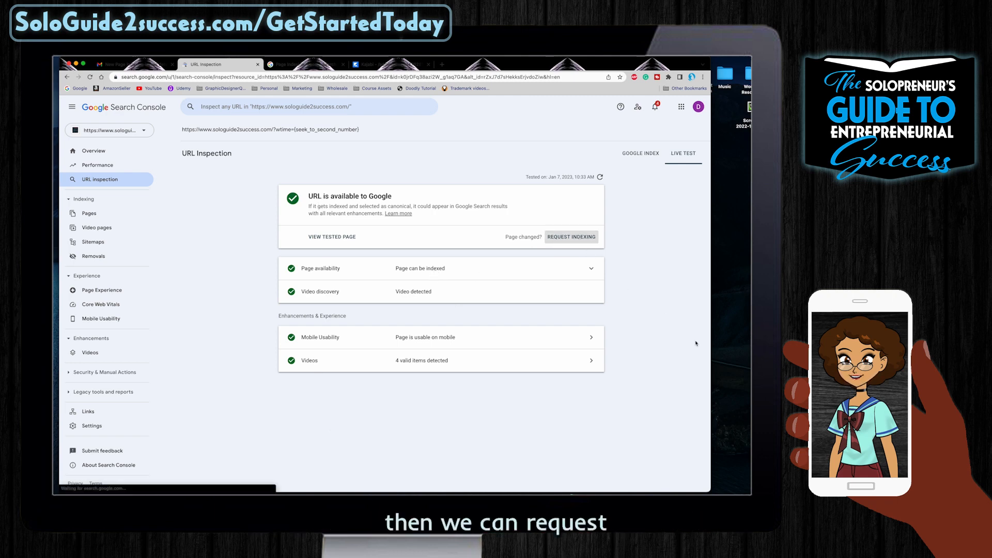
left_click(572, 236)
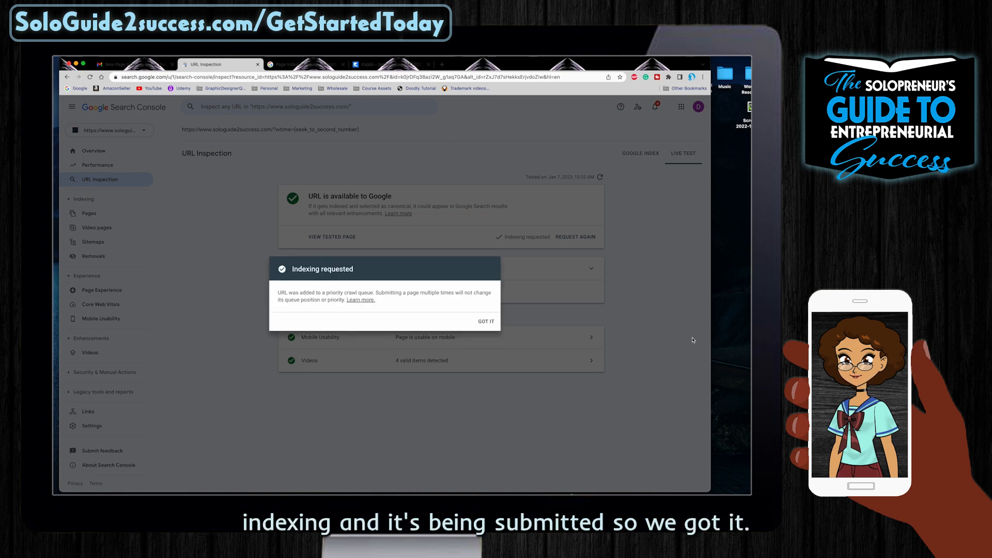
left_click(494, 321)
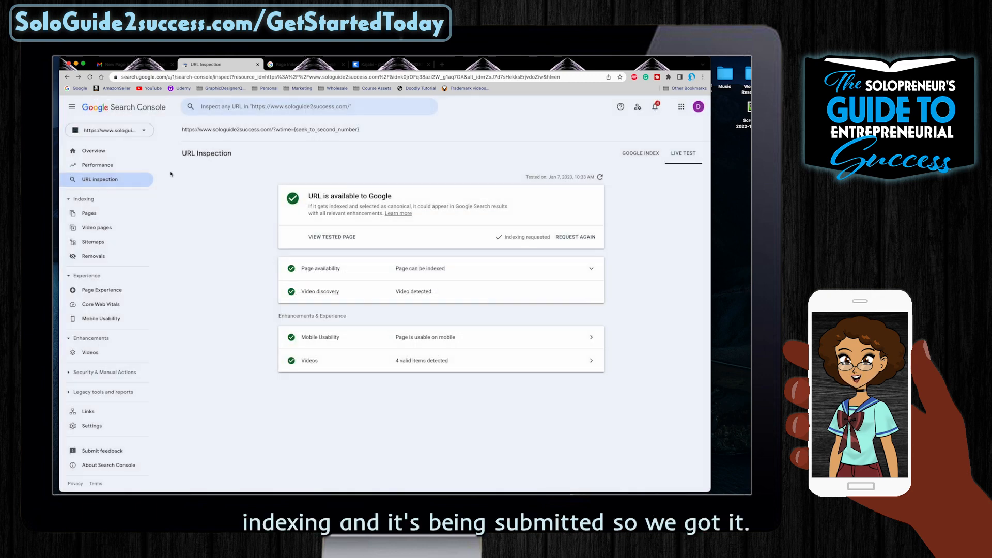
- Return to the "Alternate page with proper canonical tag" report and review the details of the GetStartedToday example URL
right_click(67, 77)
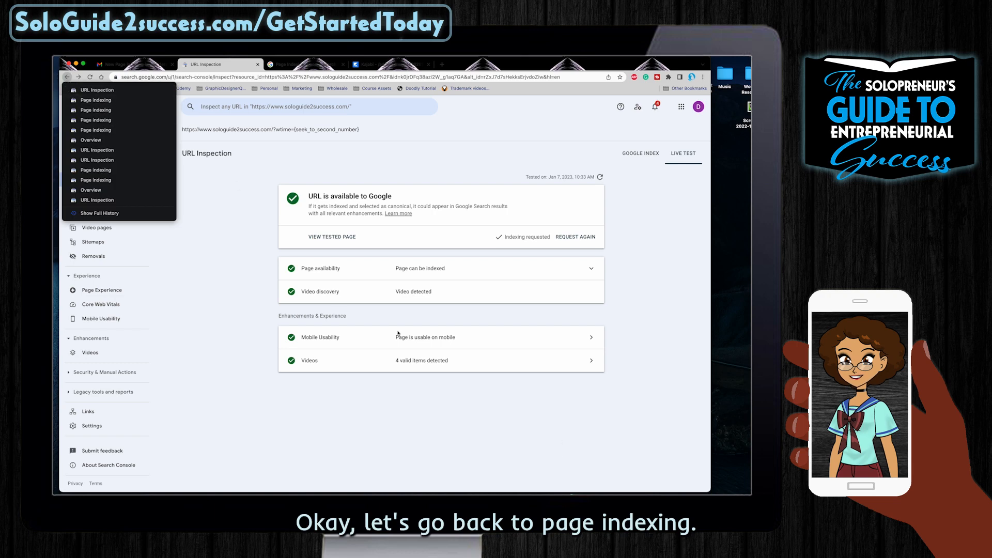
left_click(133, 133)
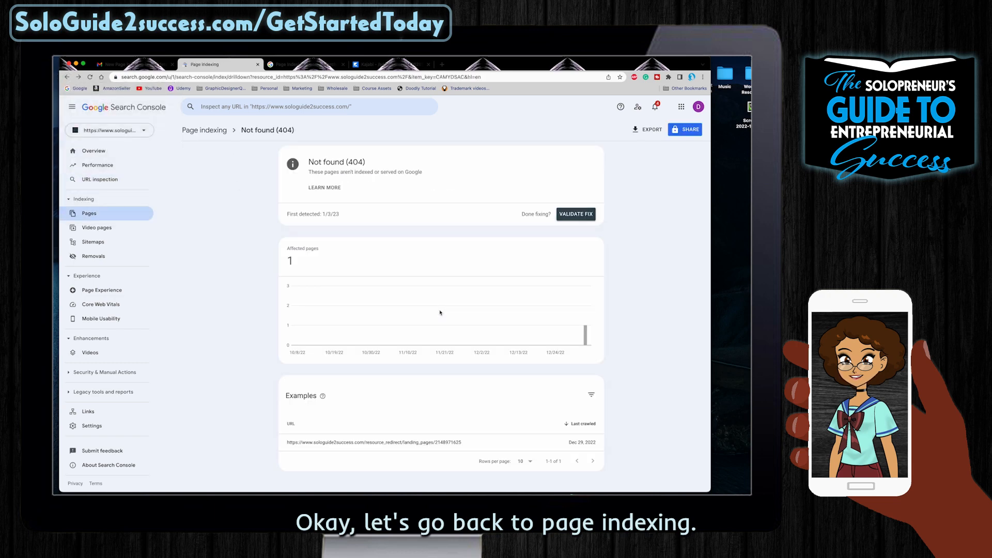
left_click(201, 129)
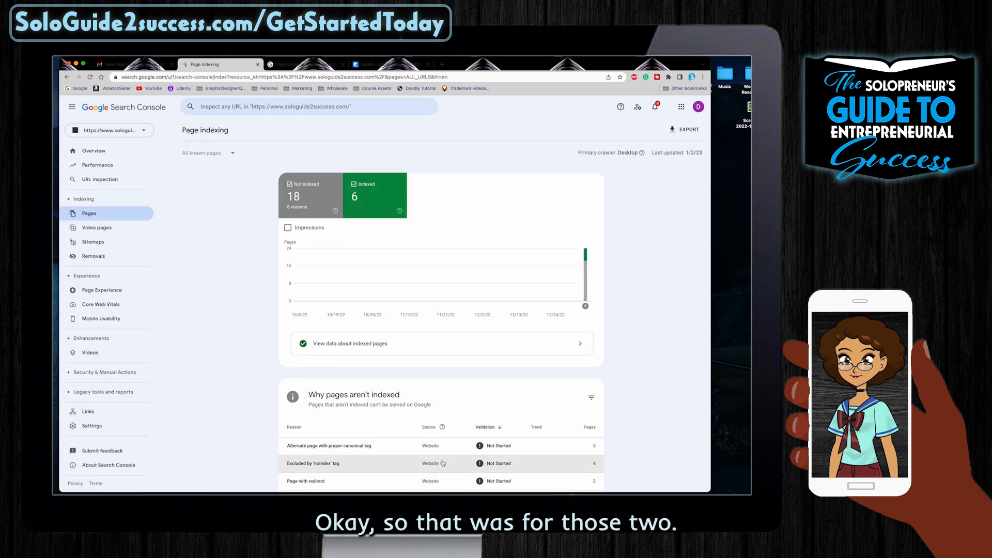
scroll(443, 464, "down", 3)
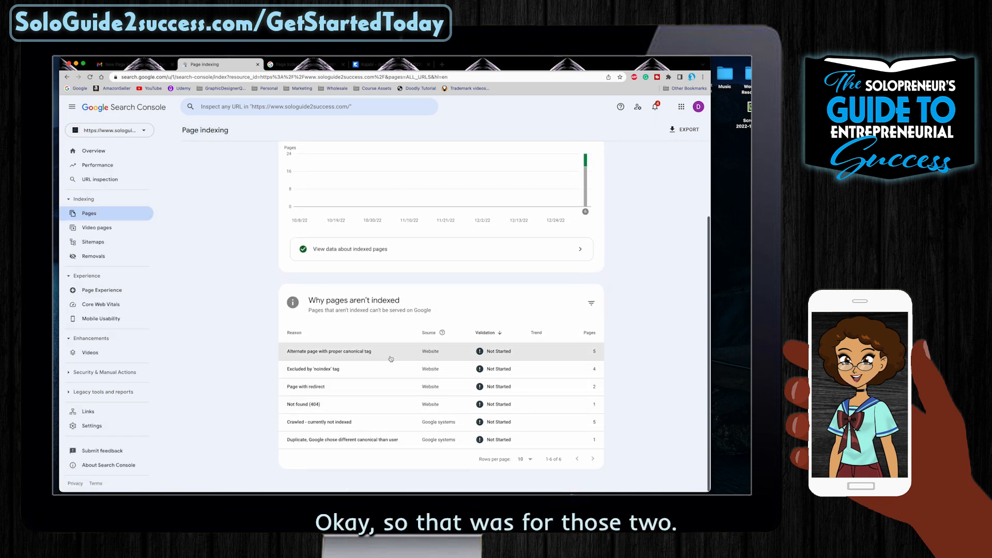
left_click(378, 351)
scroll(414, 442, "down", 3)
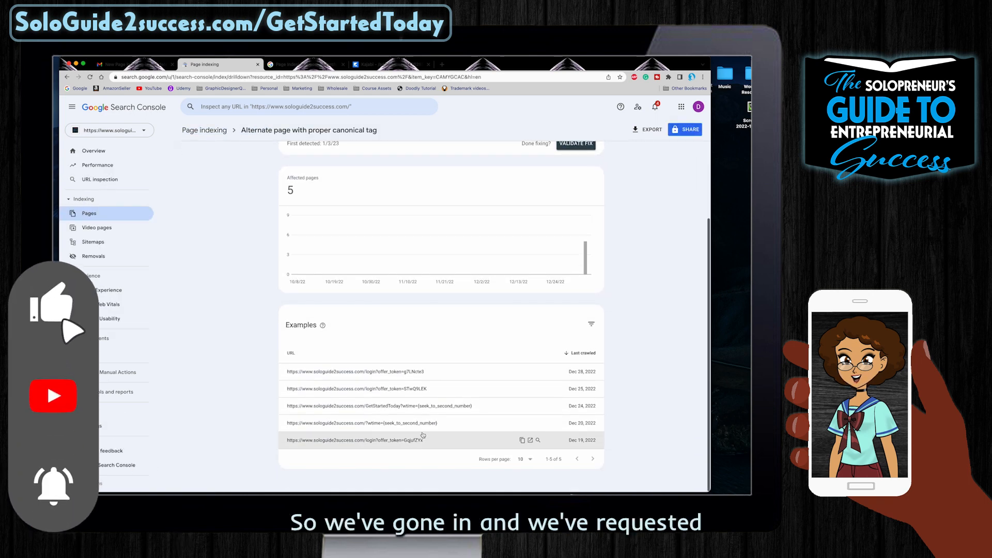
left_click(465, 407)
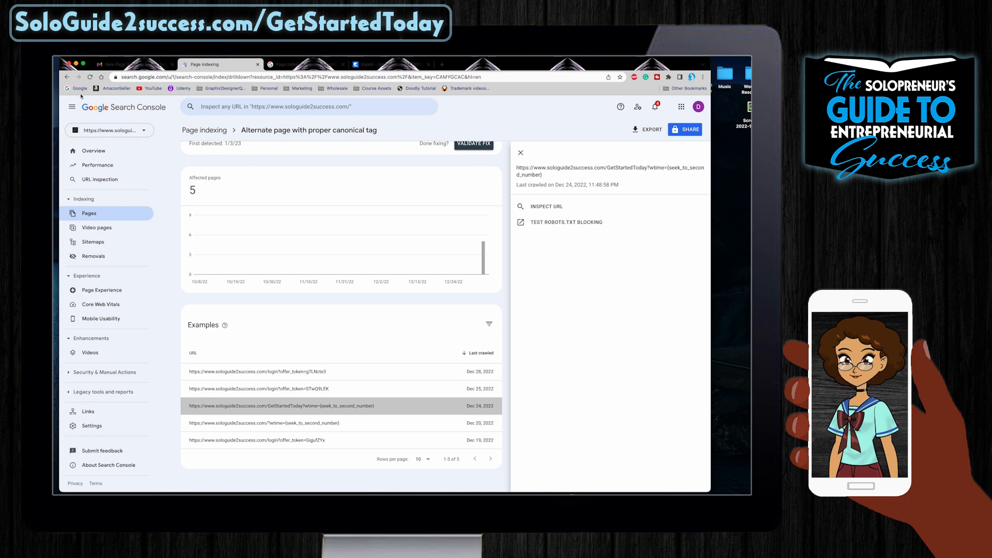
- In the "Page with redirect" report, inspect the example URL of the Solo_Course_Full_Outline.pdf download
left_click(205, 129)
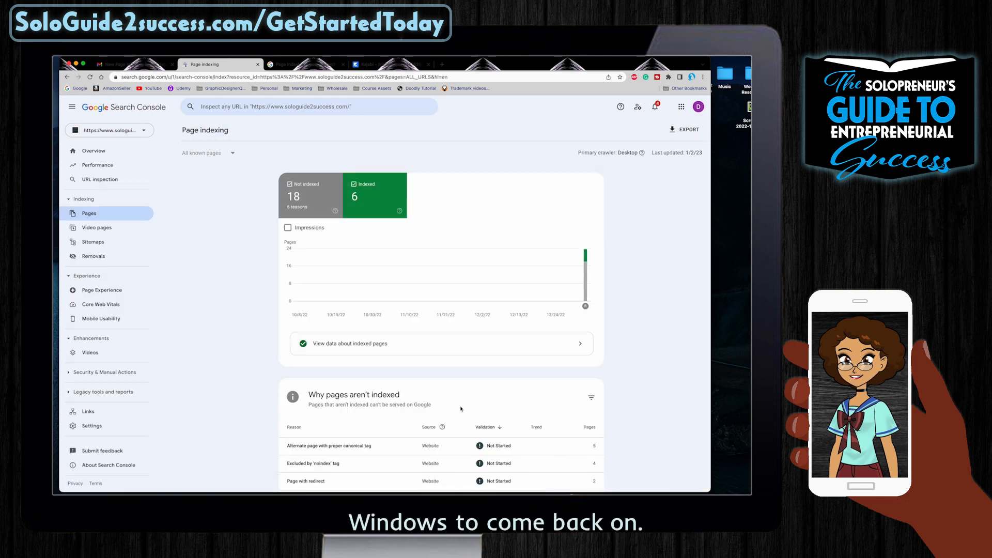
scroll(419, 335, "down", 3)
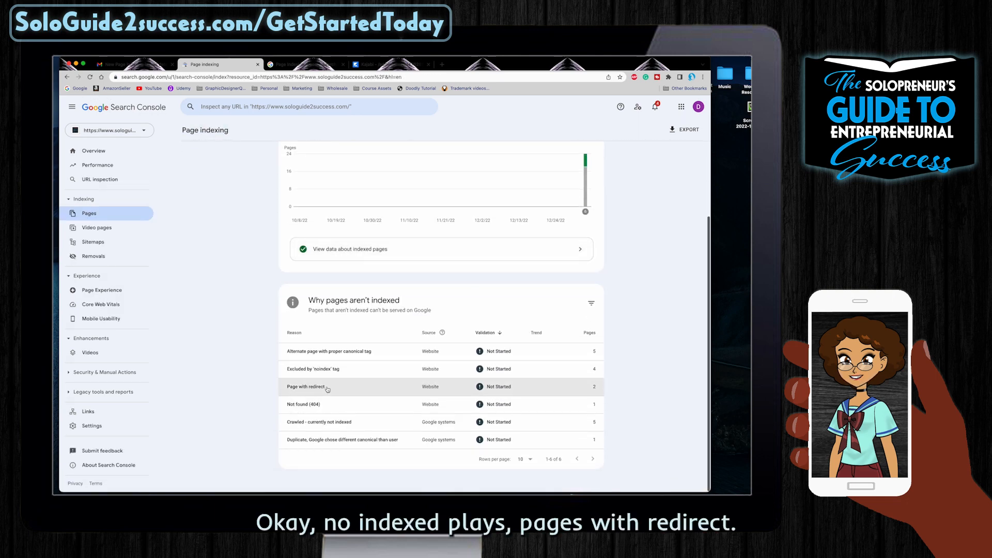
left_click(484, 389)
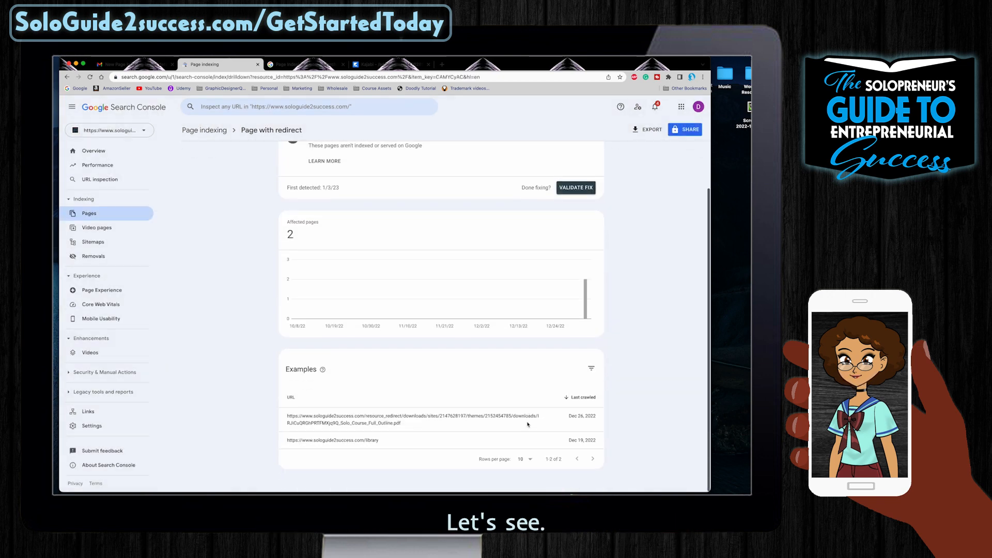
left_click(450, 426)
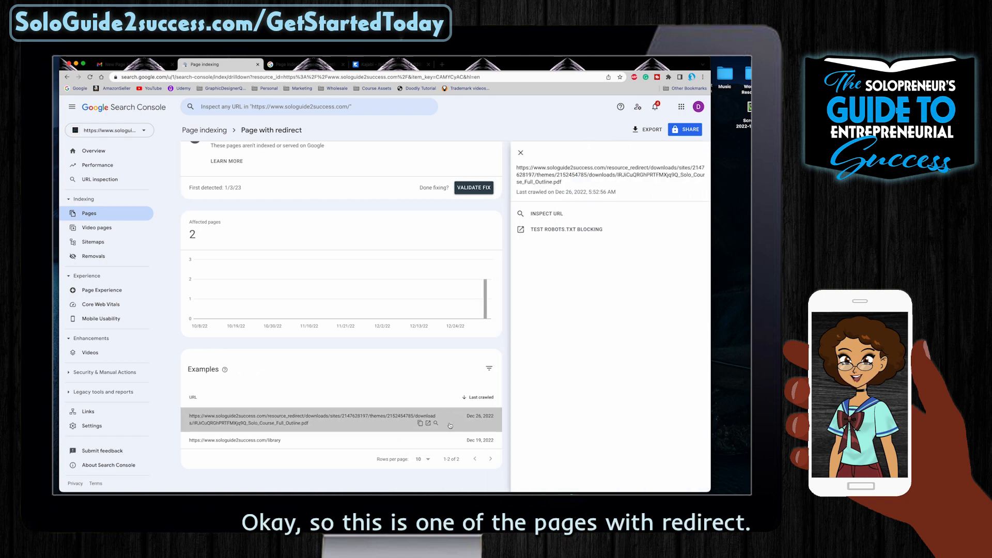
left_click(284, 442)
left_click(289, 428)
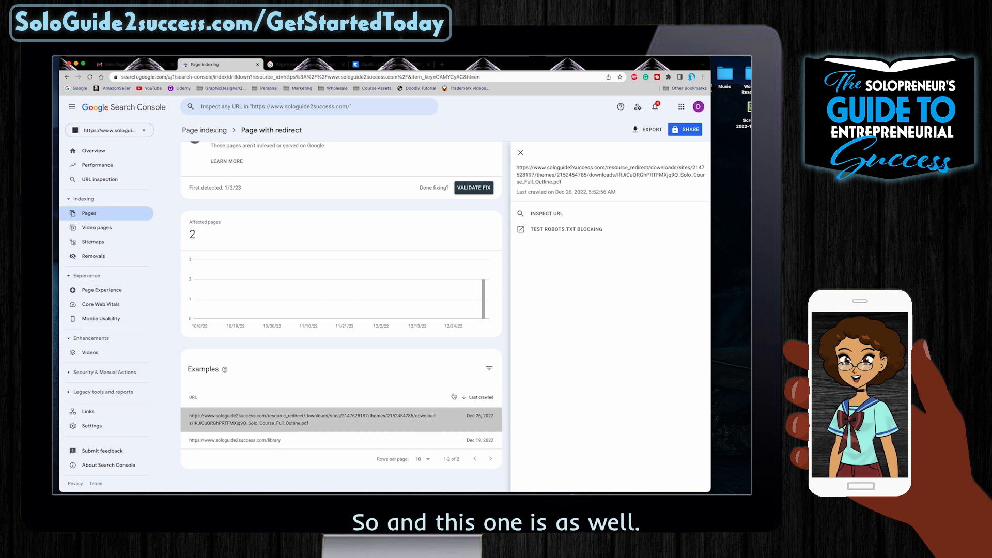
left_click(546, 218)
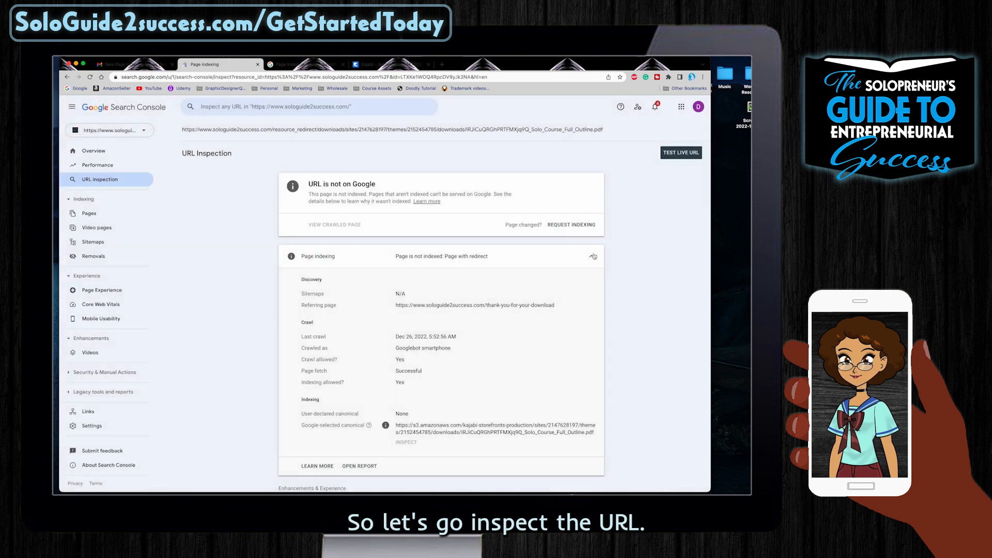
- Run a live test on the course outline PDF URL and request indexing for it
left_click(668, 152)
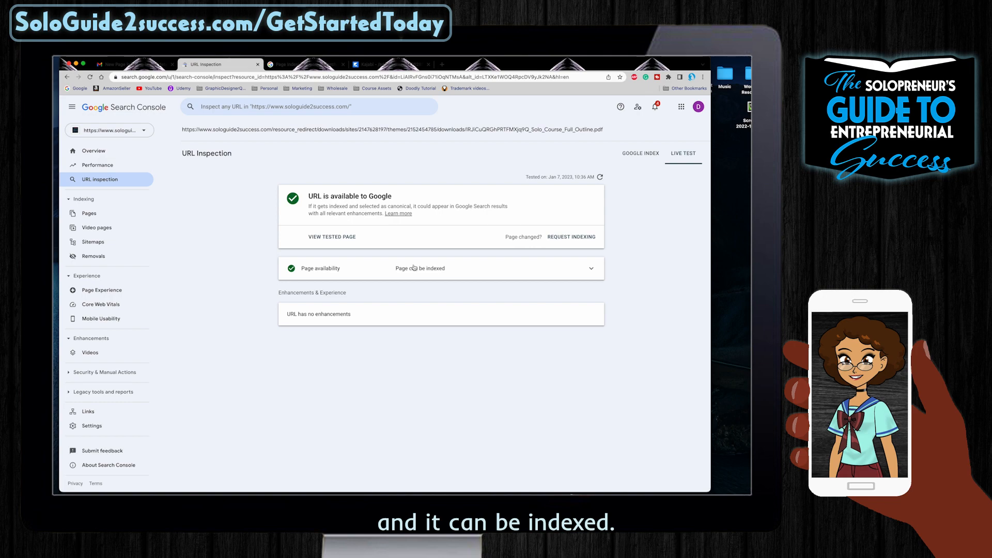
left_click(590, 237)
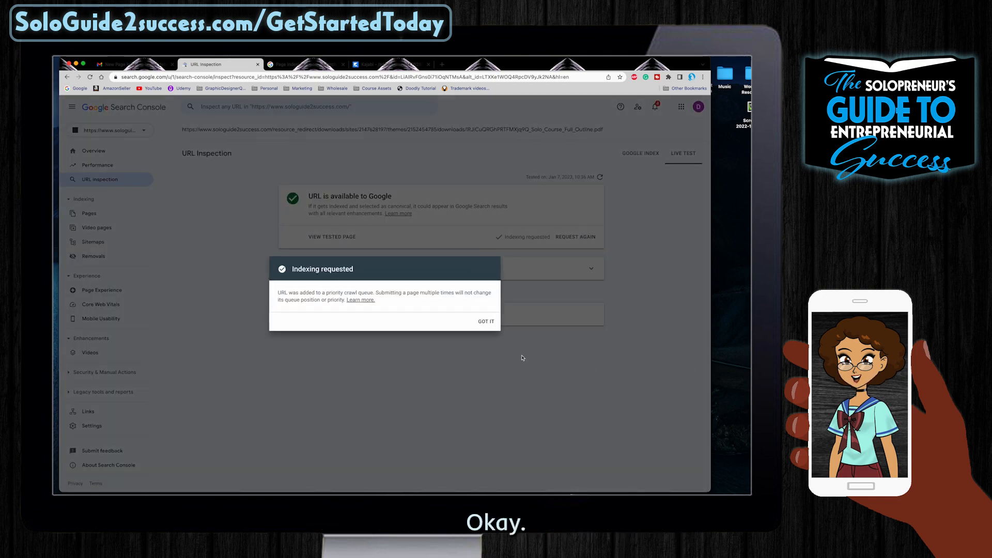
left_click(487, 322)
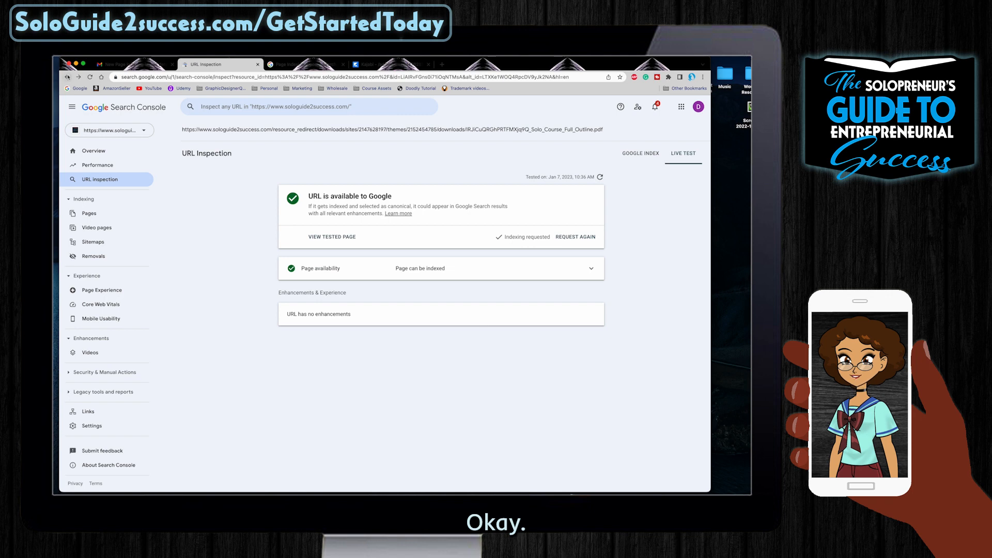
- Reopen the "Page with redirect" report from the page indexing overview and inspect its /library example URL
right_click(68, 76)
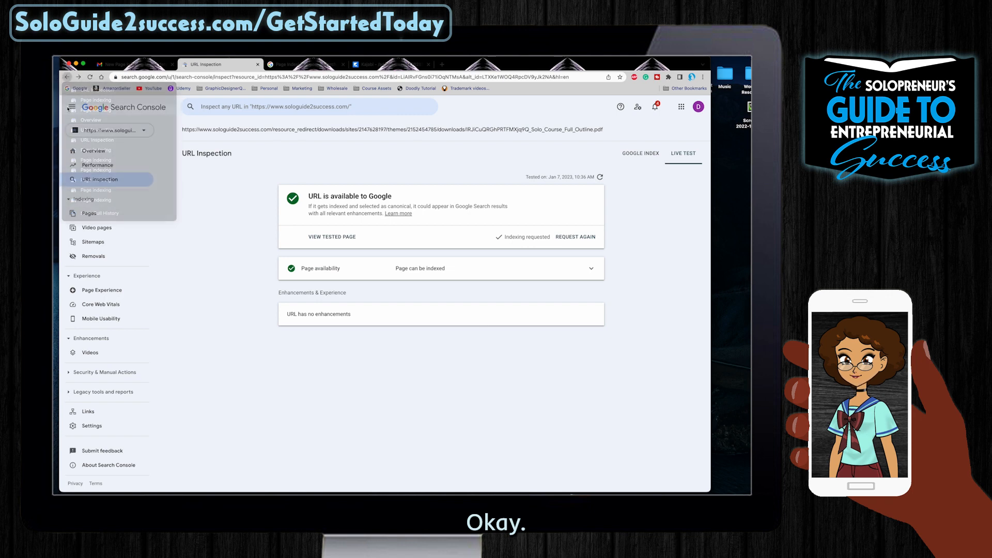
left_click(68, 109)
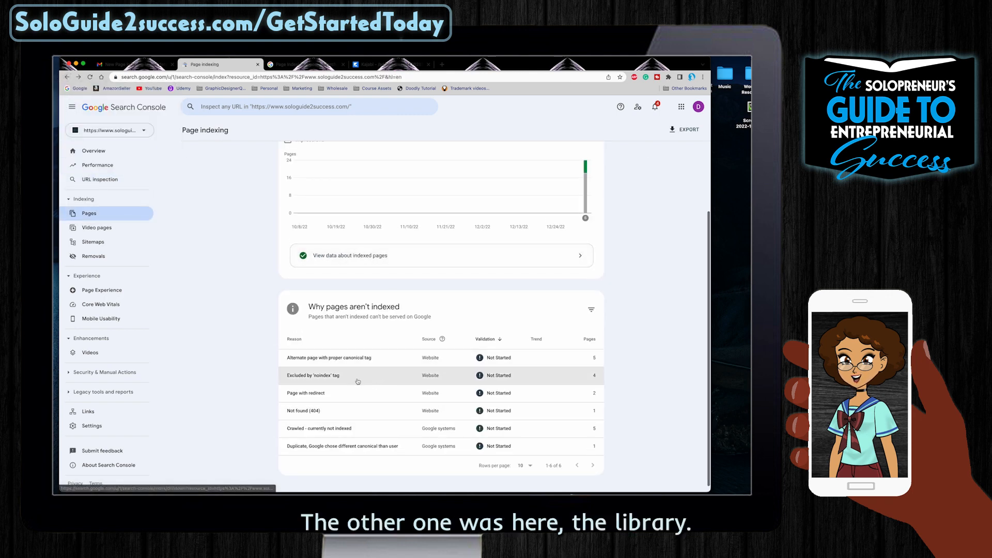
left_click(351, 395)
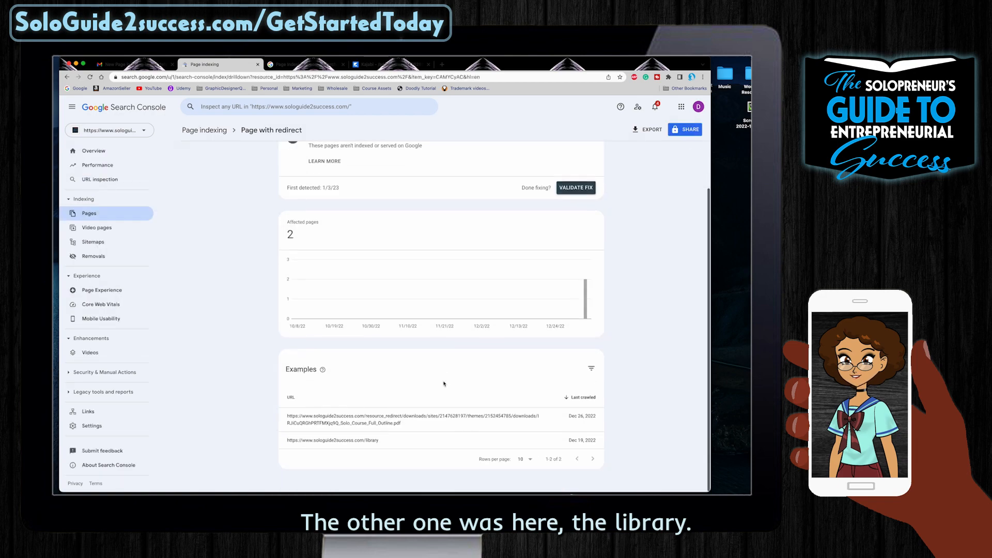
left_click(362, 439)
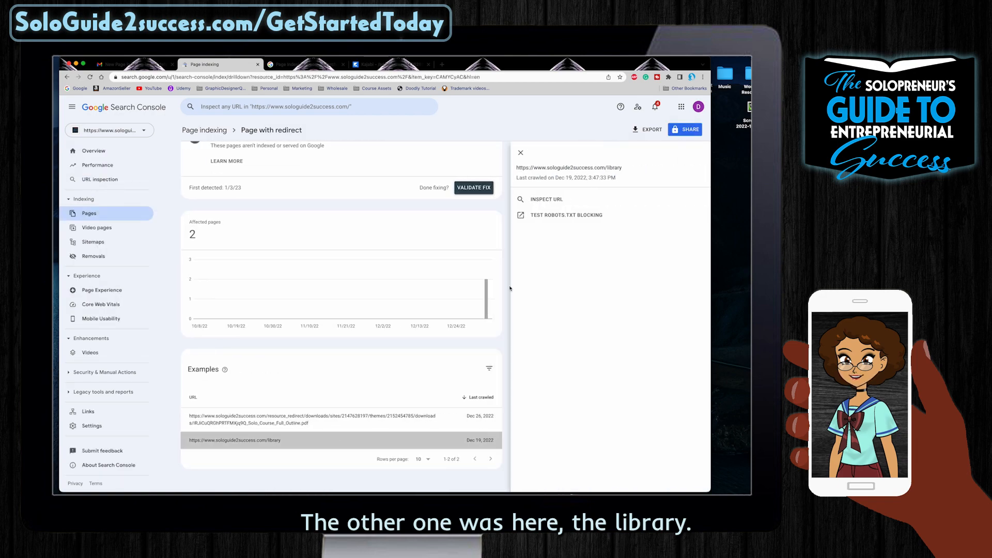
left_click(553, 201)
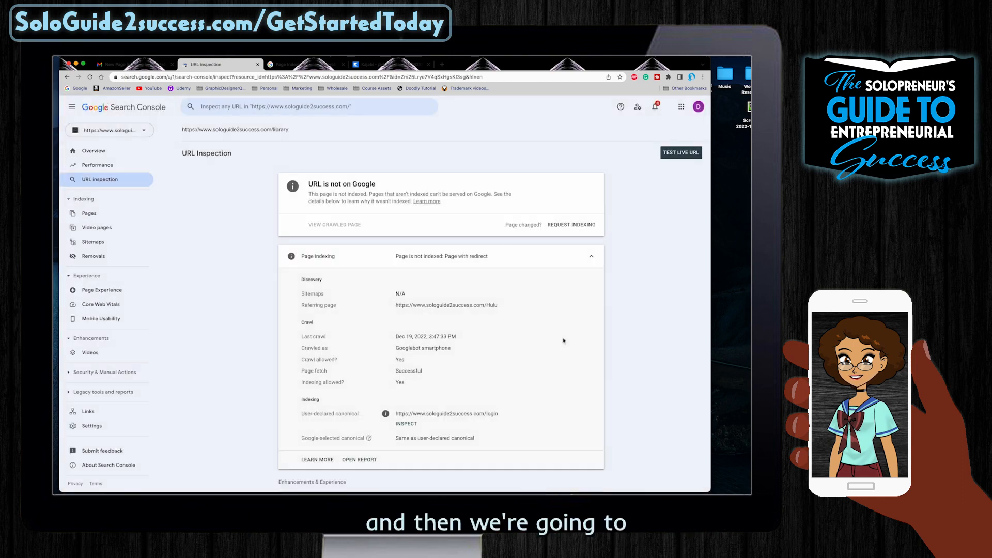
- Run a live test on the library page URL and request indexing for it
left_click(679, 155)
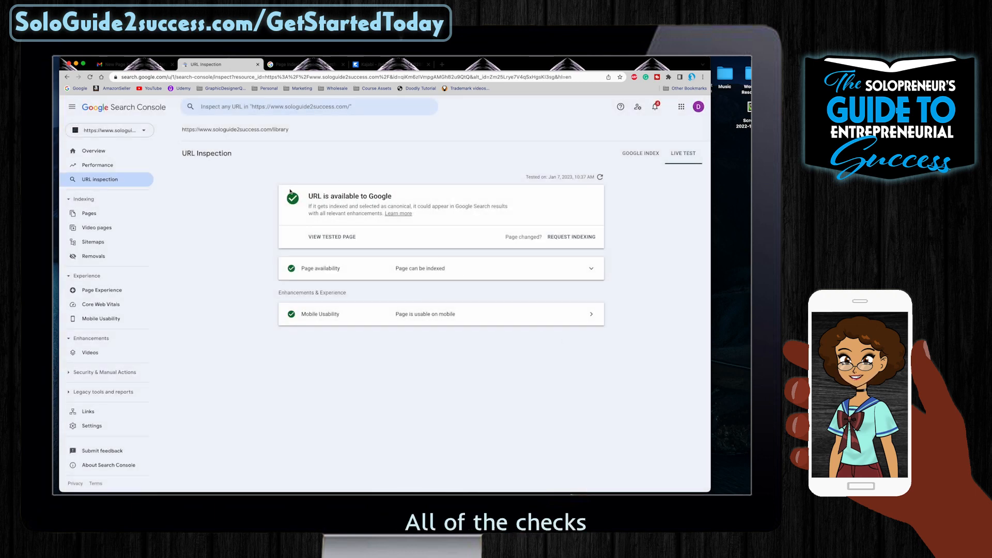
left_click(583, 238)
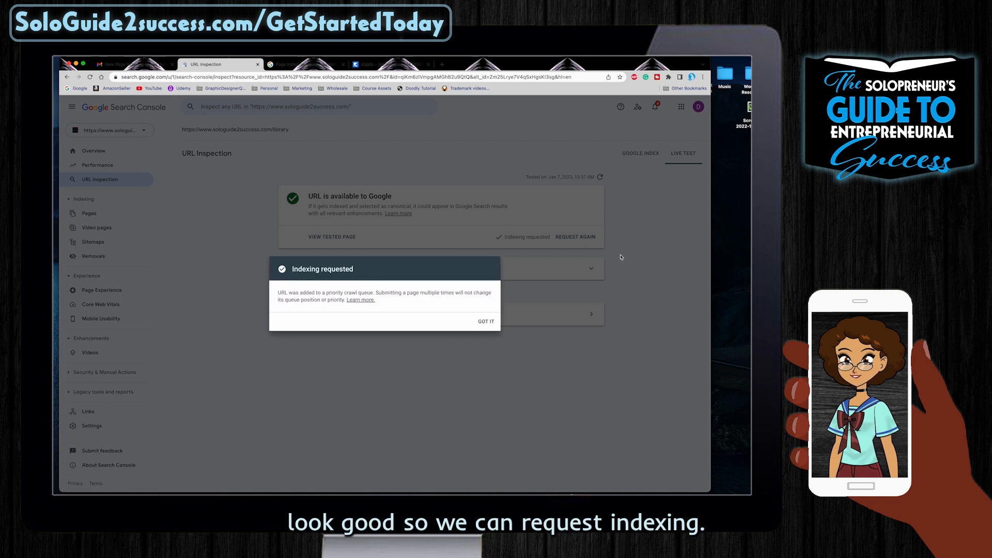
left_click(485, 321)
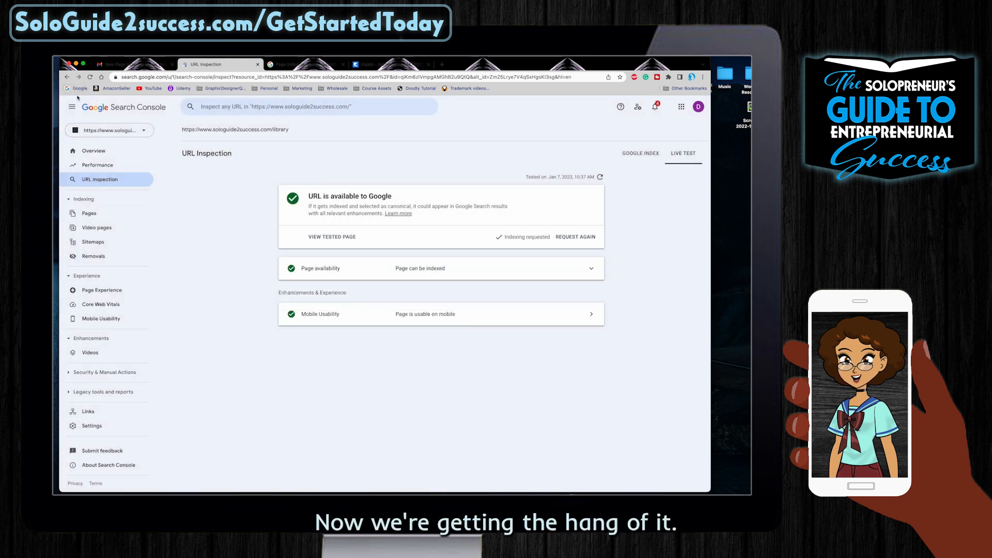
- Go back to the page indexing overview, open the "Crawled - currently not indexed" report and inspect its /about example URL
right_click(72, 81)
left_click(74, 123)
scroll(414, 310, "up", 1)
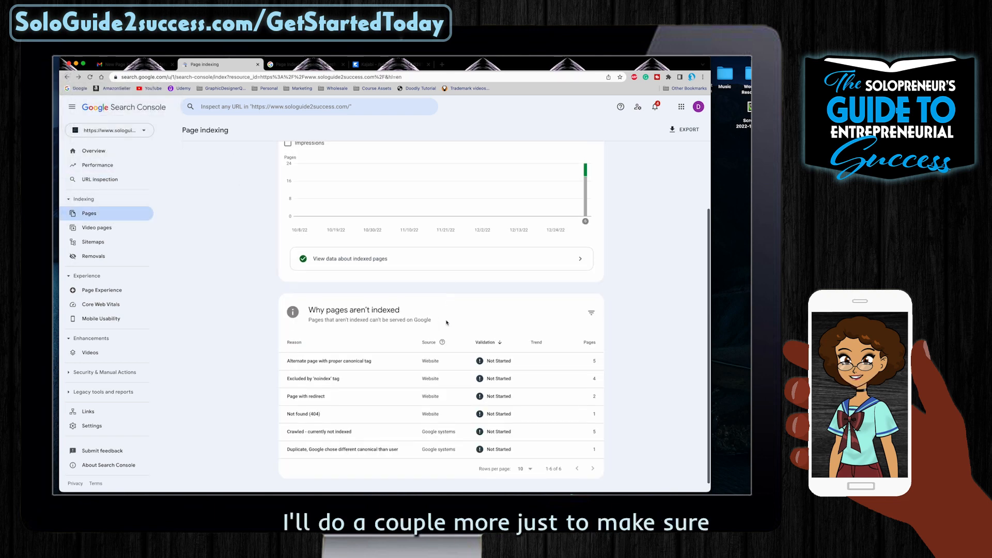
scroll(522, 432, "down", 1)
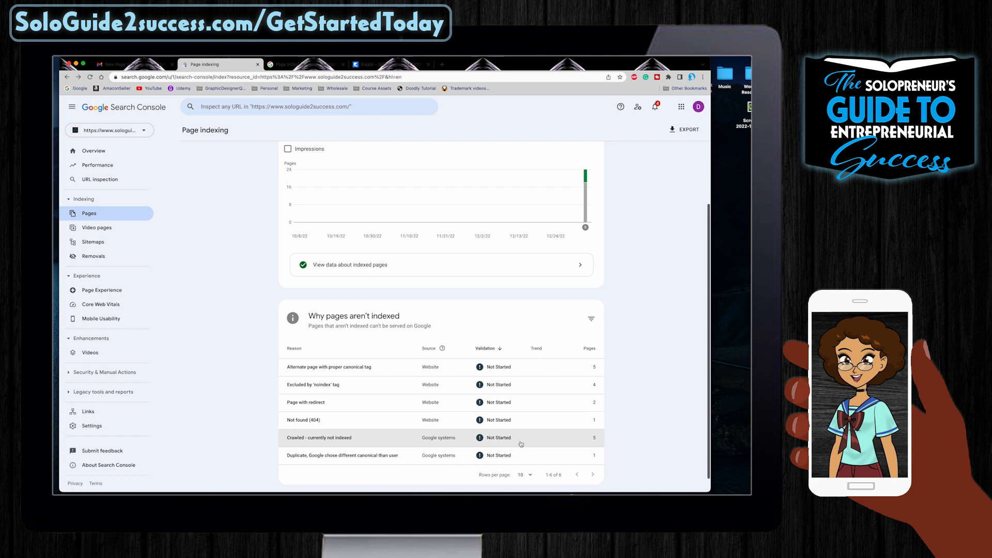
left_click(528, 441)
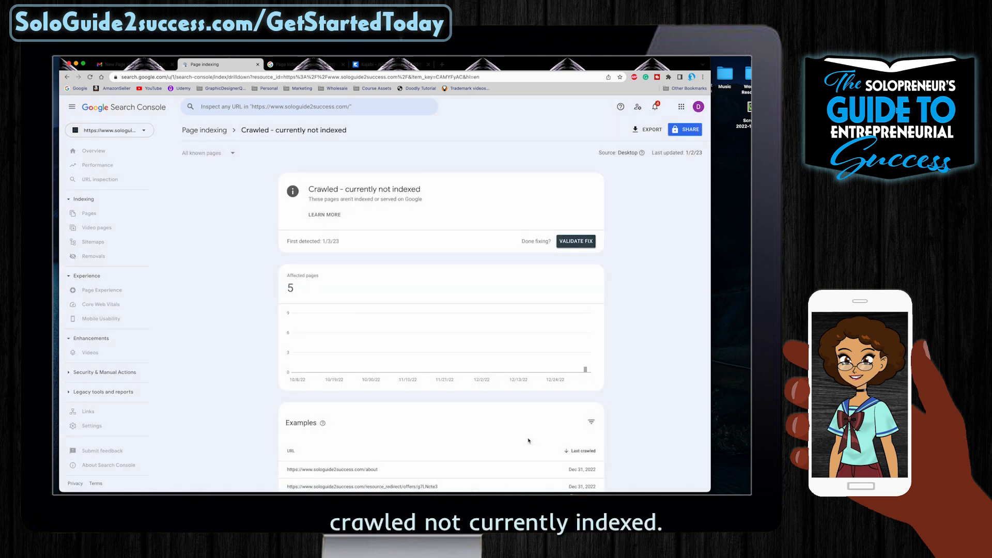
scroll(549, 389, "down", 2)
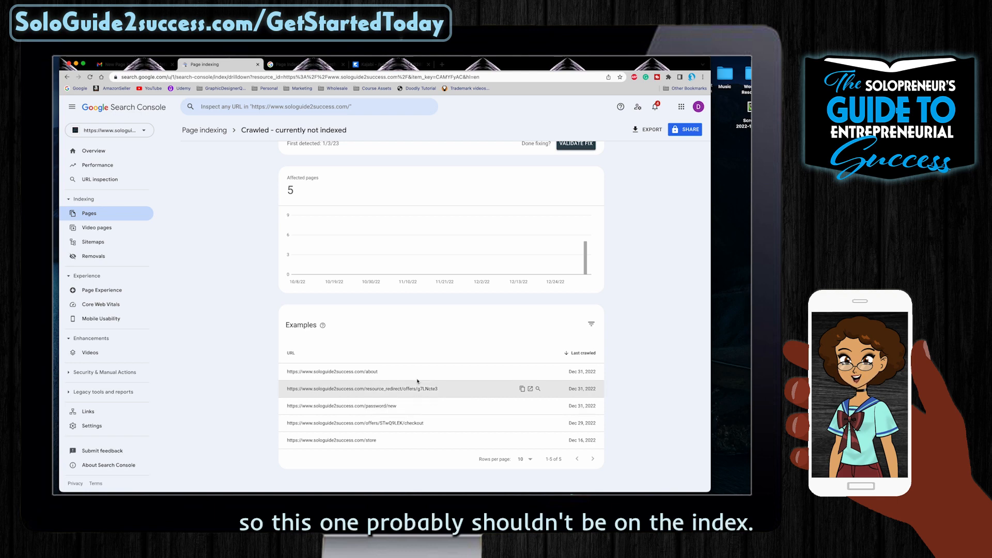
left_click(437, 374)
left_click(553, 201)
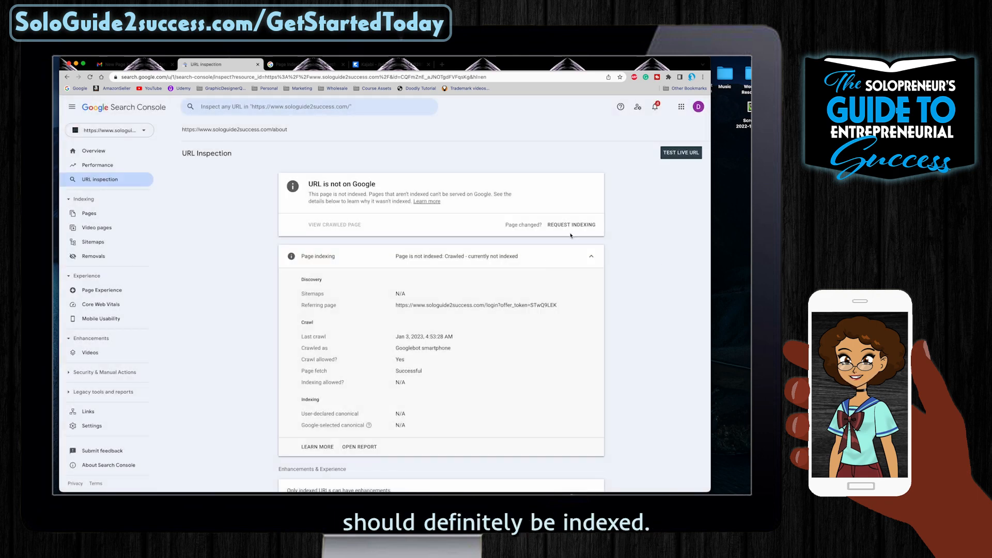
- Run a live test on the about page URL and request indexing for it
left_click(681, 153)
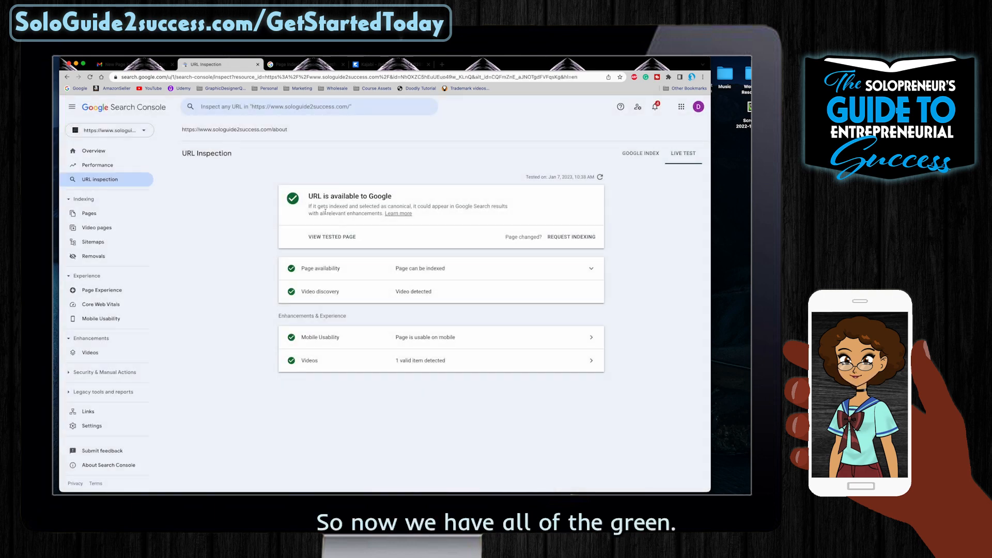
left_click(571, 237)
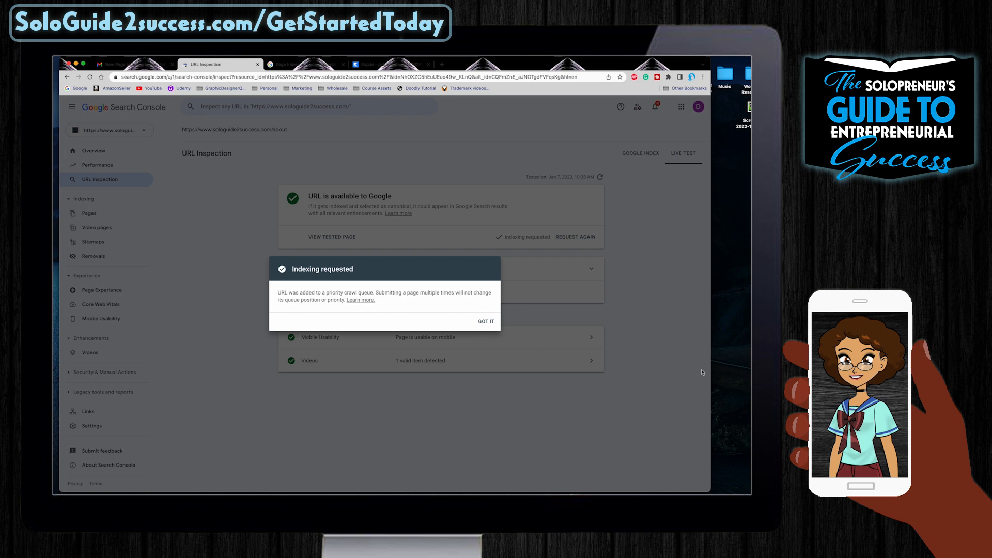
left_click(486, 321)
- Return to the "Crawled - currently not indexed" report and inspect the resource_redirect/offers/g7LNcte3 example URL
left_click(636, 154)
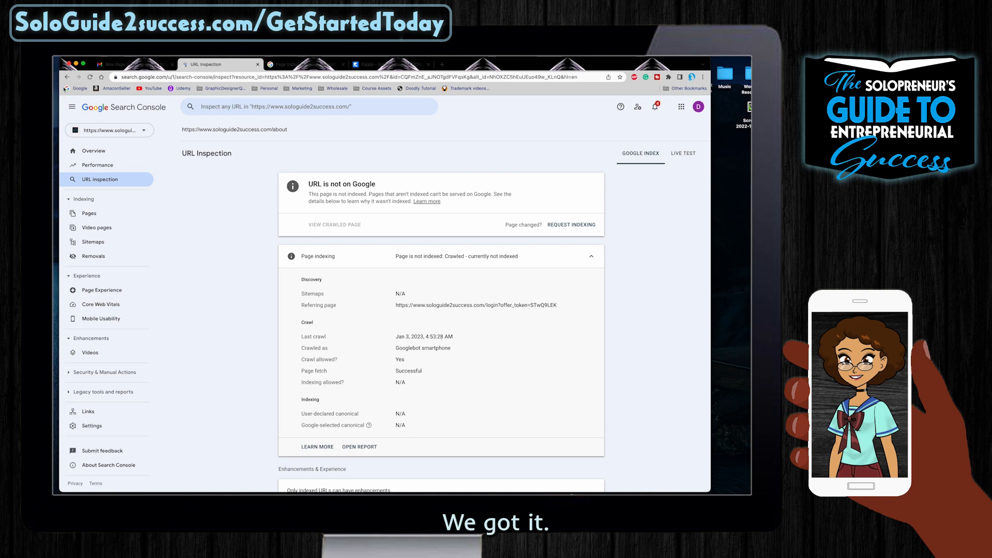
left_click_drag(67, 77, 69, 110)
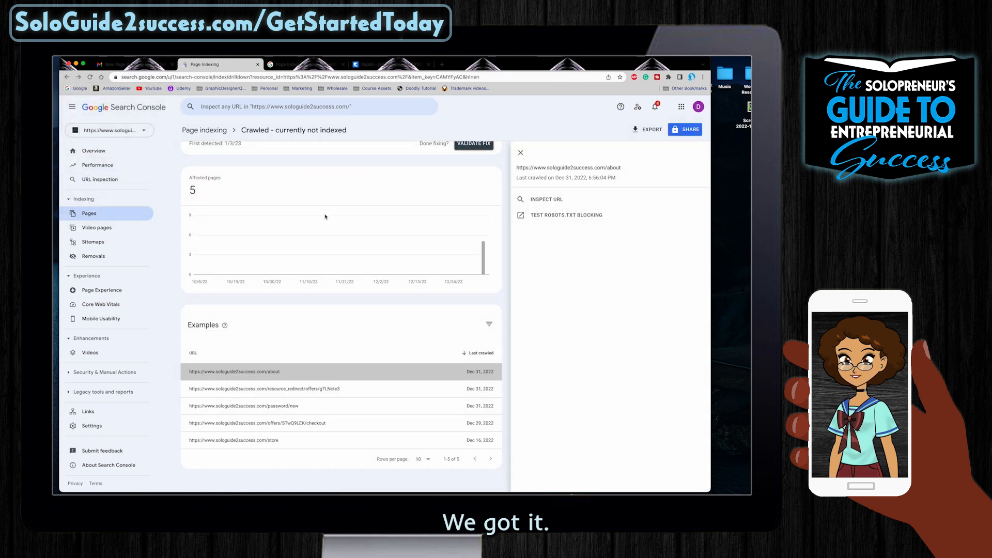
left_click(348, 392)
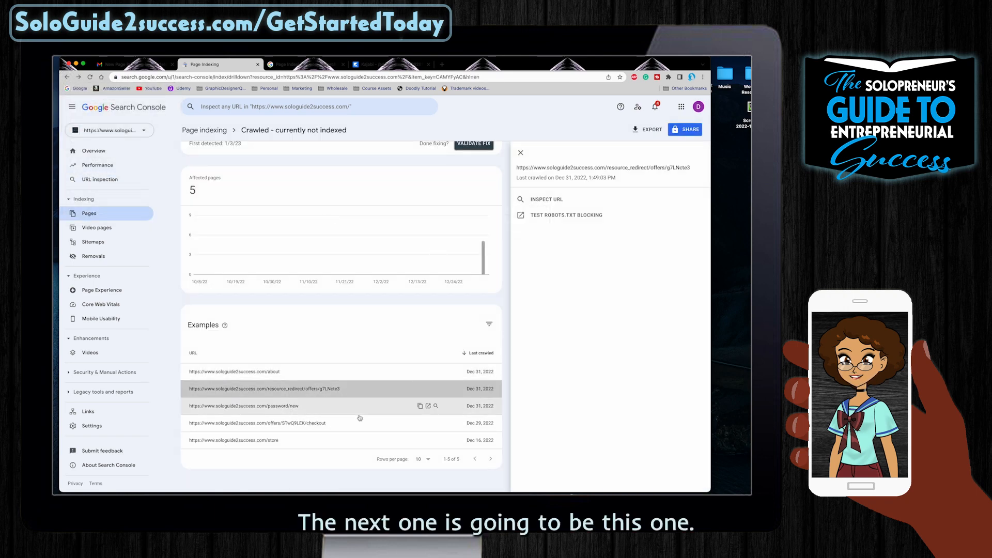
left_click(546, 199)
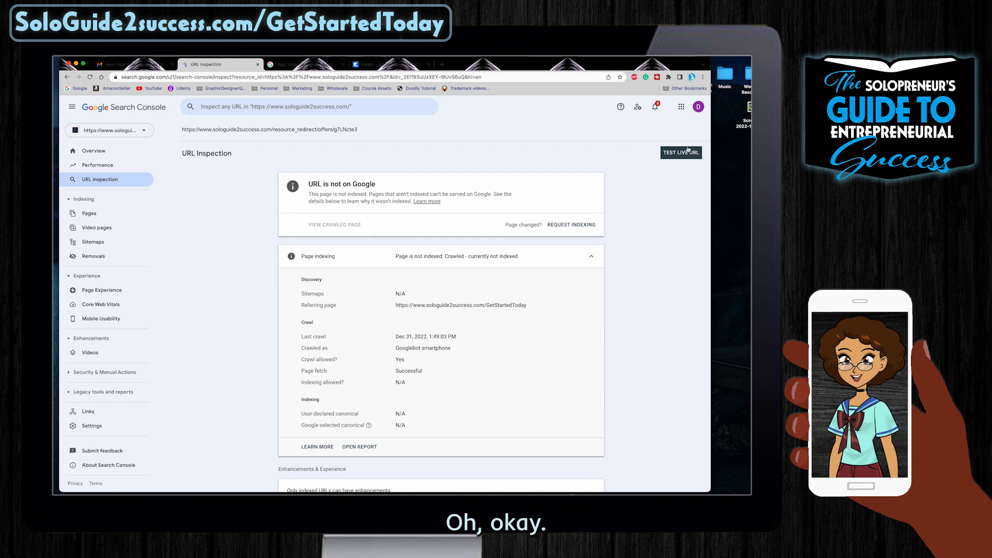
- Run a live test on the offers redirect URL and review its page availability details
left_click(683, 152)
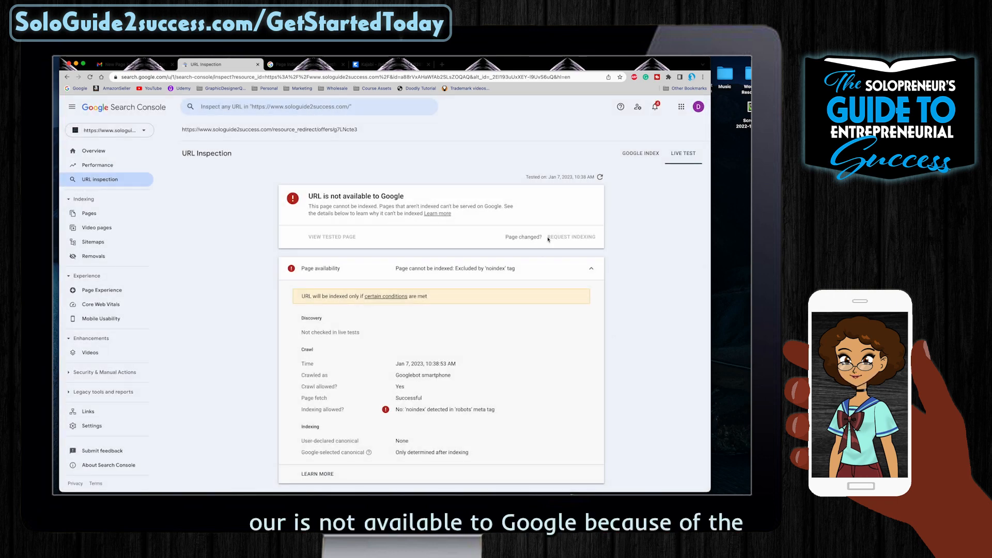
scroll(486, 316, "down", 2)
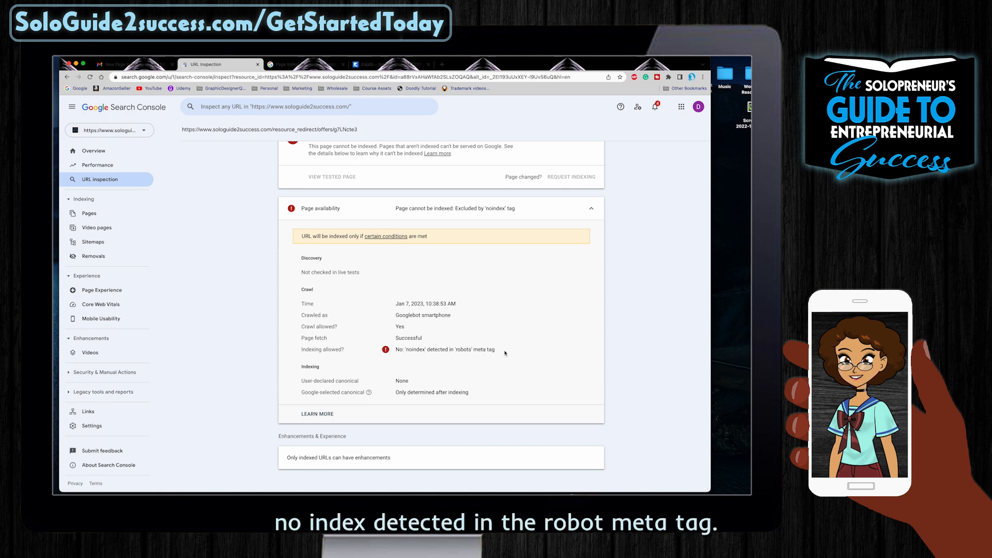
scroll(699, 147, "up", 2)
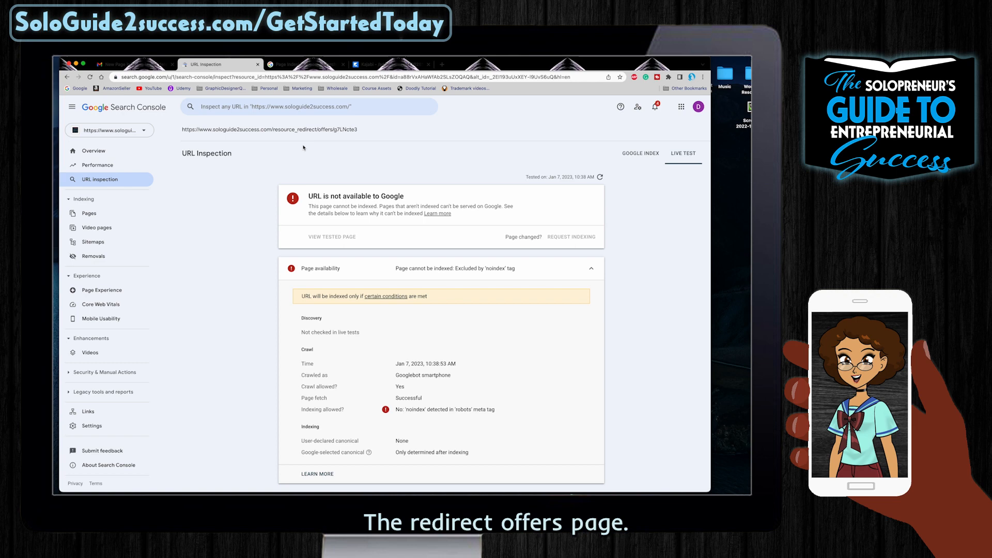
- Return to the "Crawled - currently not indexed" report and view the page behind the offers/STwQ9LEK/checkout example URL
right_click(67, 76)
left_click(95, 101)
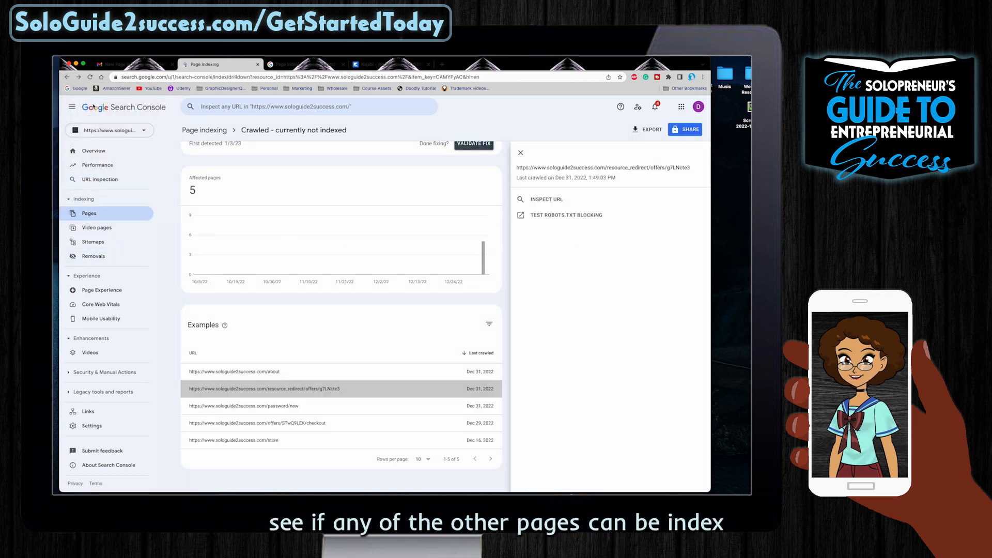
left_click(310, 407)
left_click(331, 424)
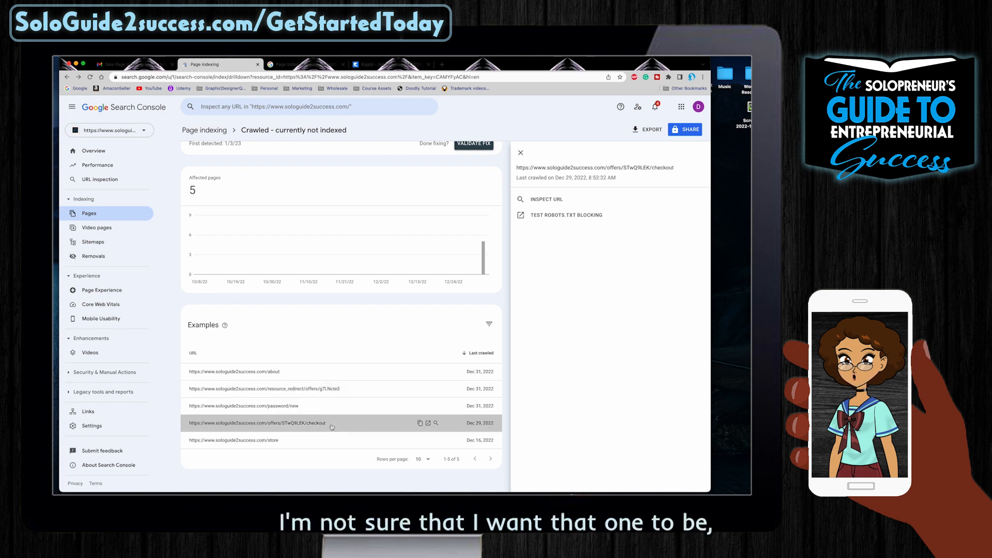
left_click(428, 424)
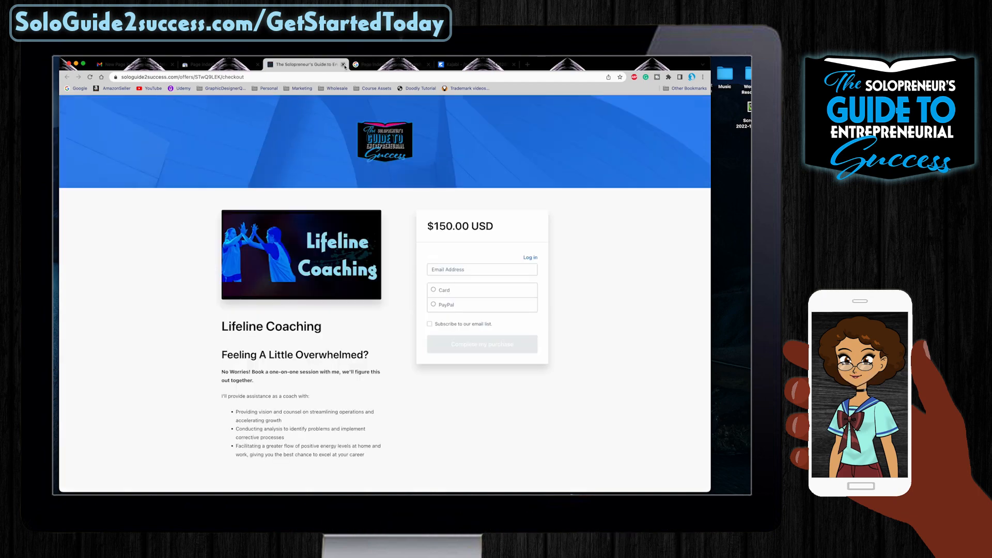
key("super+w")
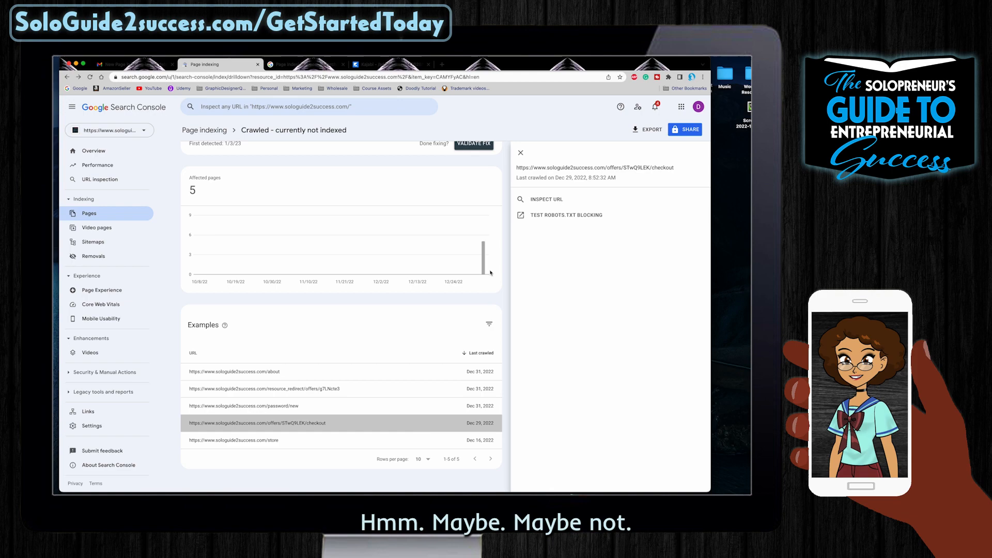
- Inspect the offers/STwQ9LEK/checkout URL and run a live test on it
left_click(540, 200)
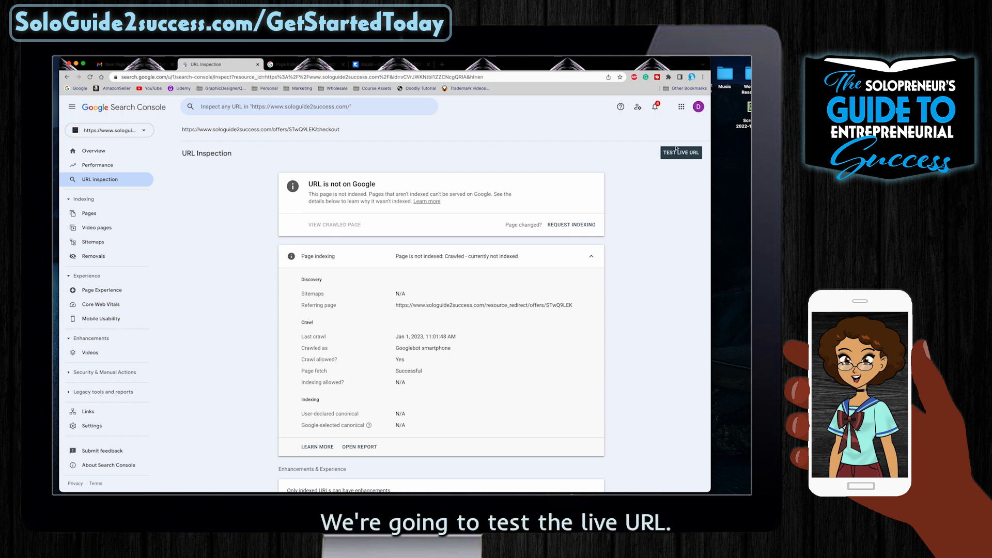
left_click(681, 154)
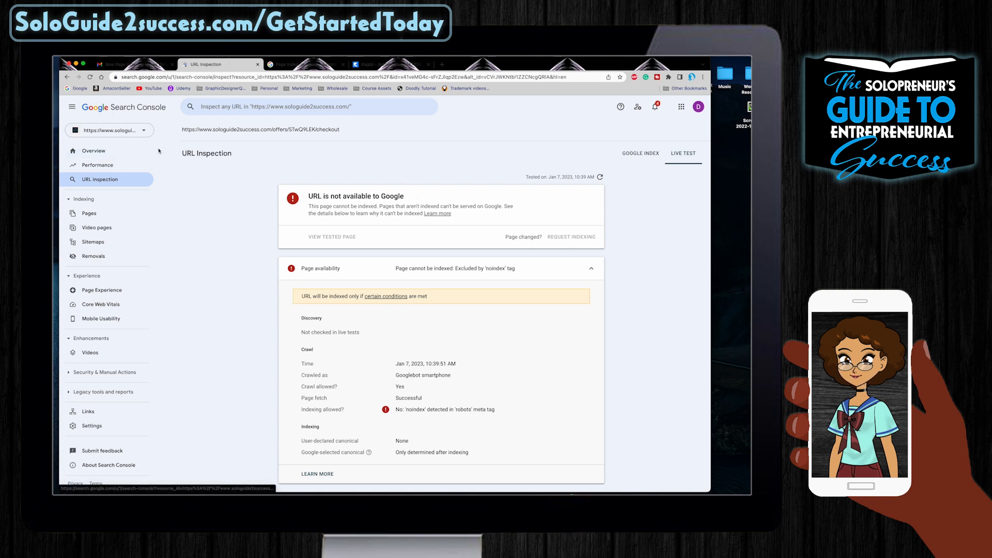
- Return to the "Crawled - currently not indexed" report and inspect the /store example URL
right_click(66, 77)
left_click(70, 109)
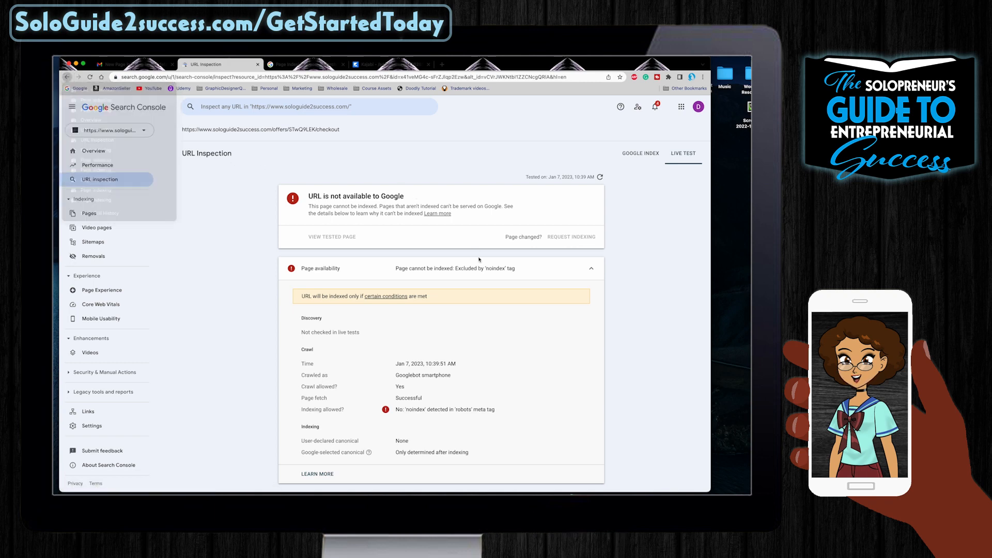
left_click(269, 448)
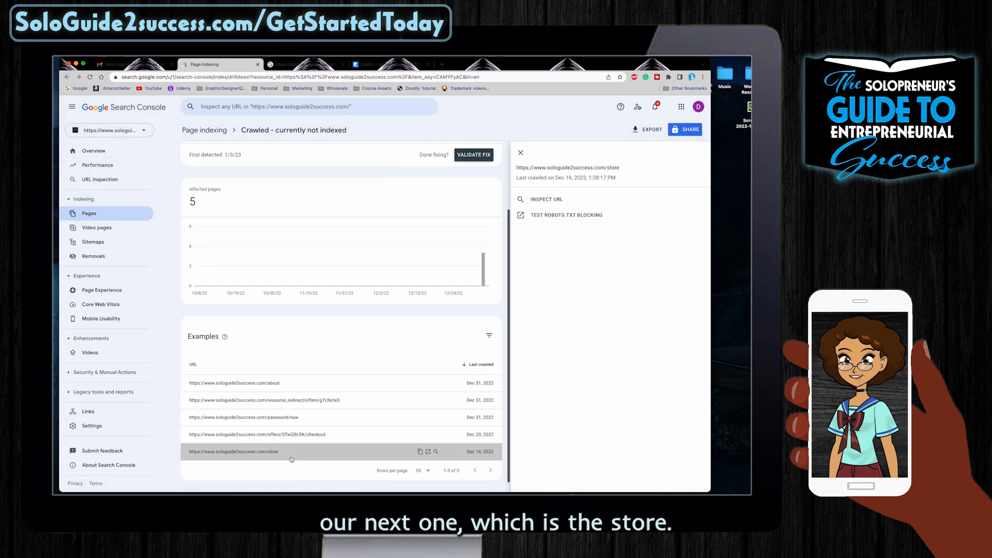
left_click(557, 200)
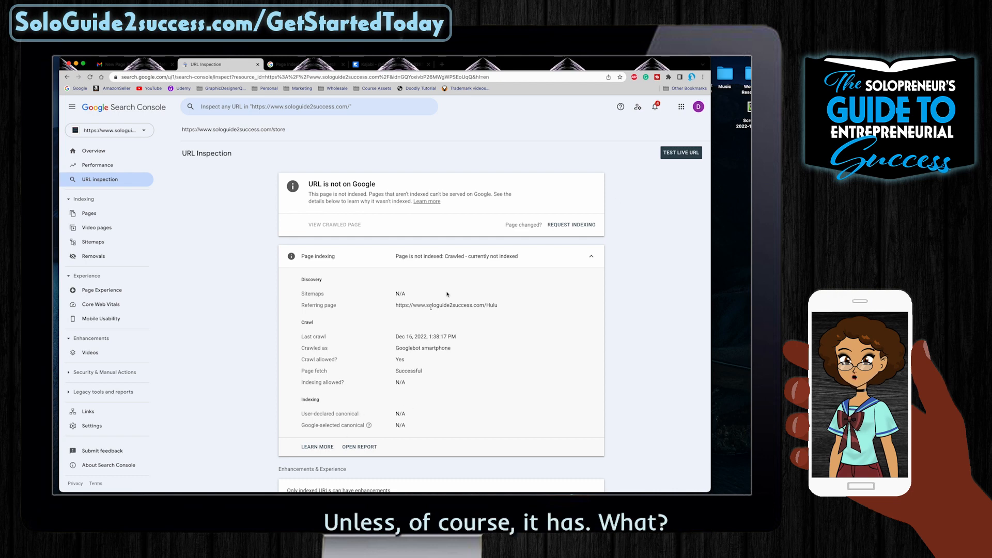
- Live-test the store page URL and request indexing for it, finishing on the property's Overview page
left_click(673, 155)
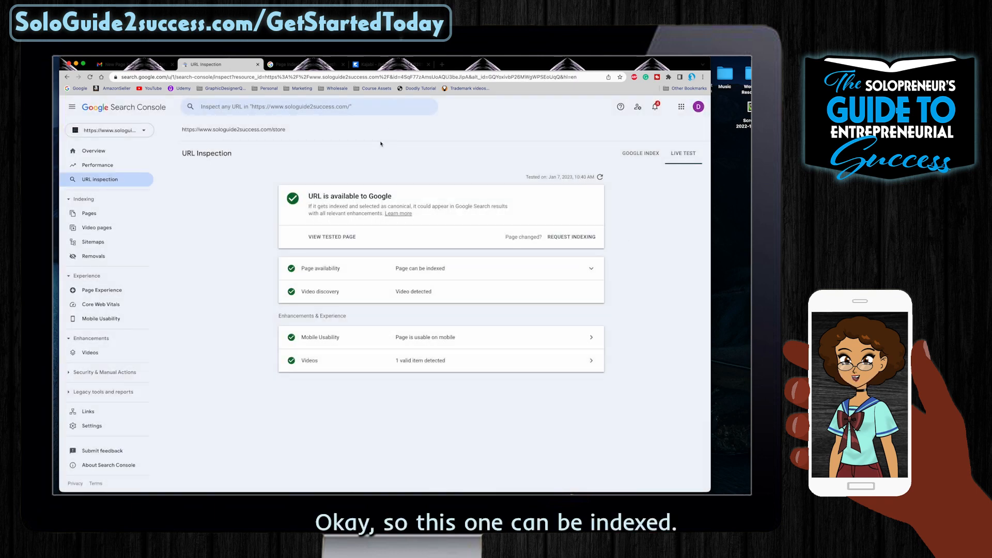
left_click(568, 237)
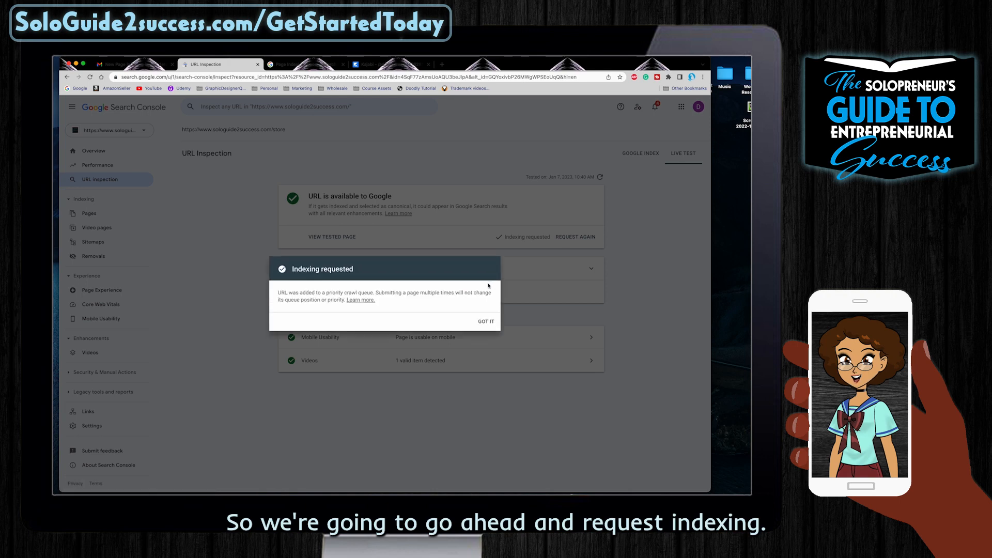
left_click(485, 322)
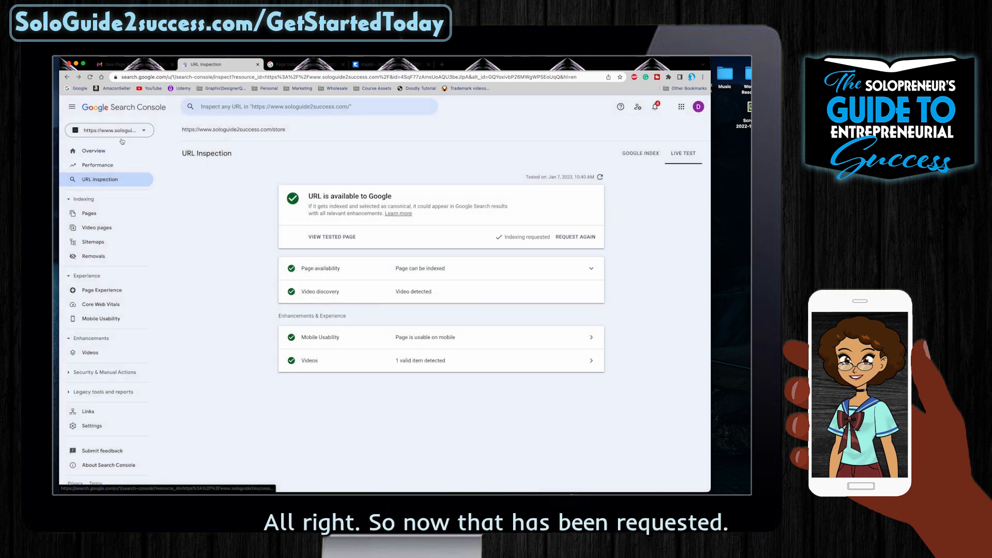
left_click(124, 151)
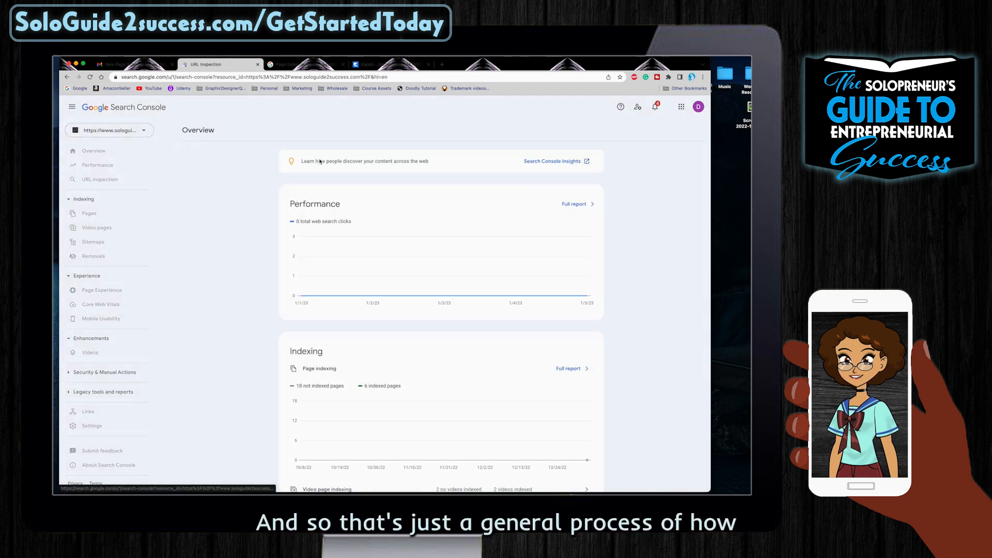
- Open the full Page indexing report from the Overview and review the reasons why pages aren't indexed
scroll(483, 214, "down", 3)
scroll(483, 214, "down", 5)
scroll(483, 214, "up", 1)
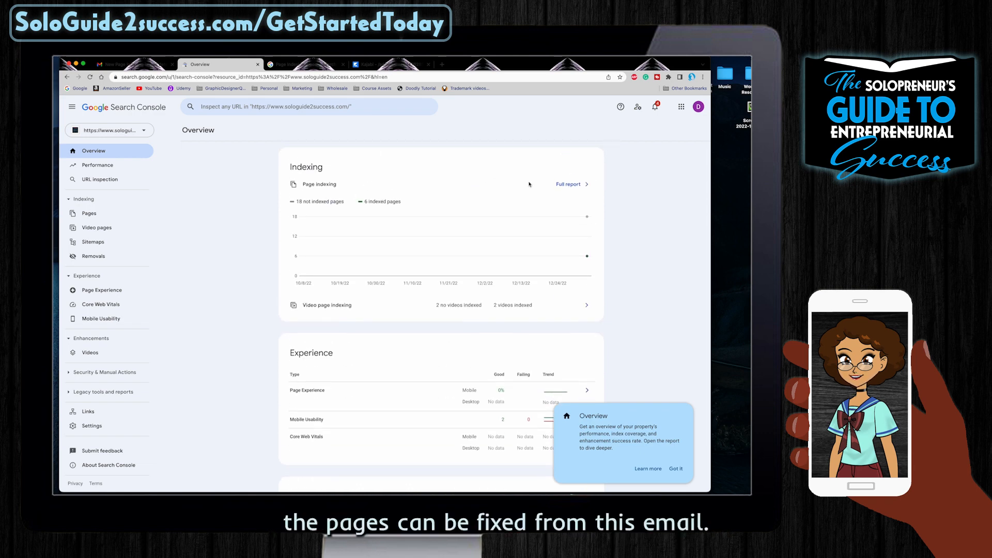
left_click(571, 184)
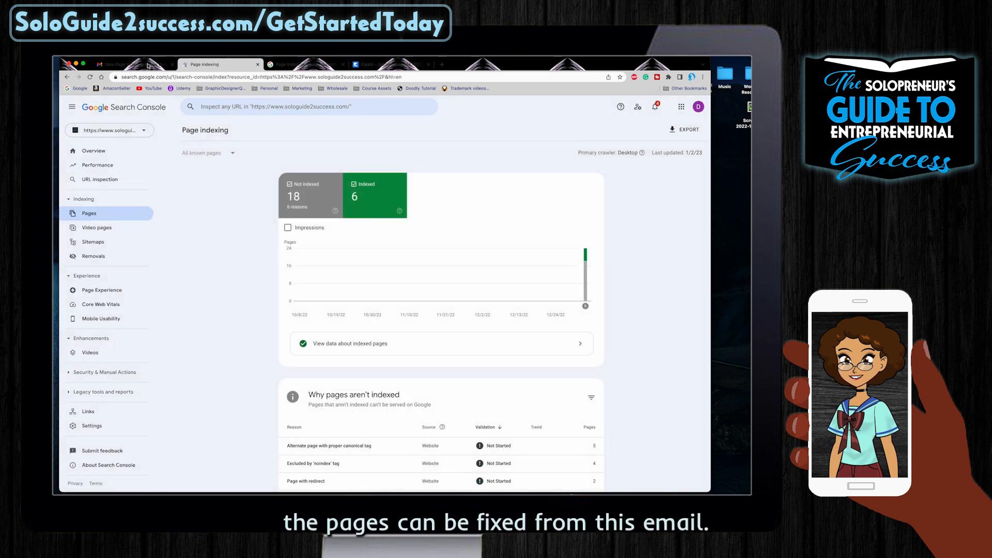
left_click(134, 65)
left_click(200, 65)
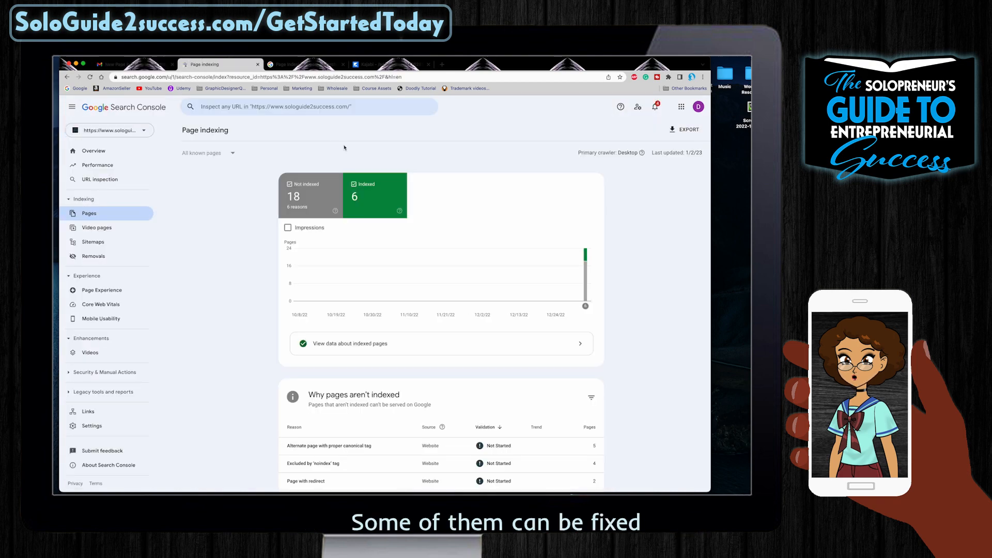
scroll(657, 246, "down", 3)
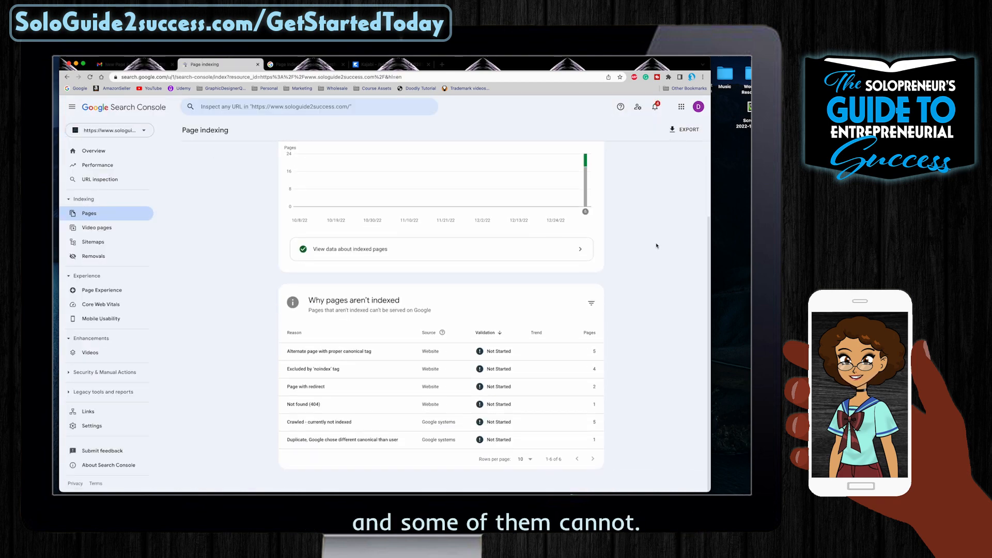
- Open the "Duplicate, Google chose different canonical than user" report and inspect its sales-page example URL
left_click(398, 440)
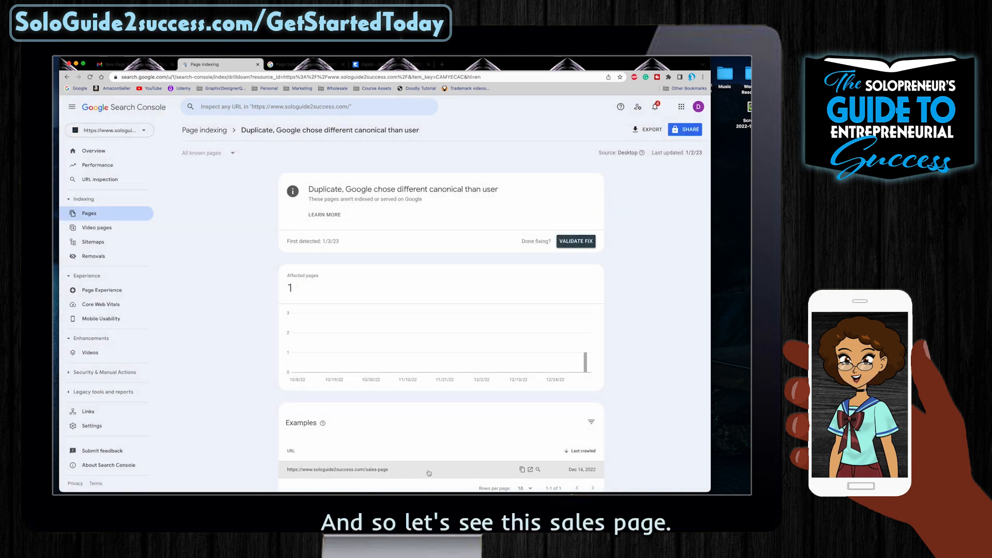
left_click(429, 471)
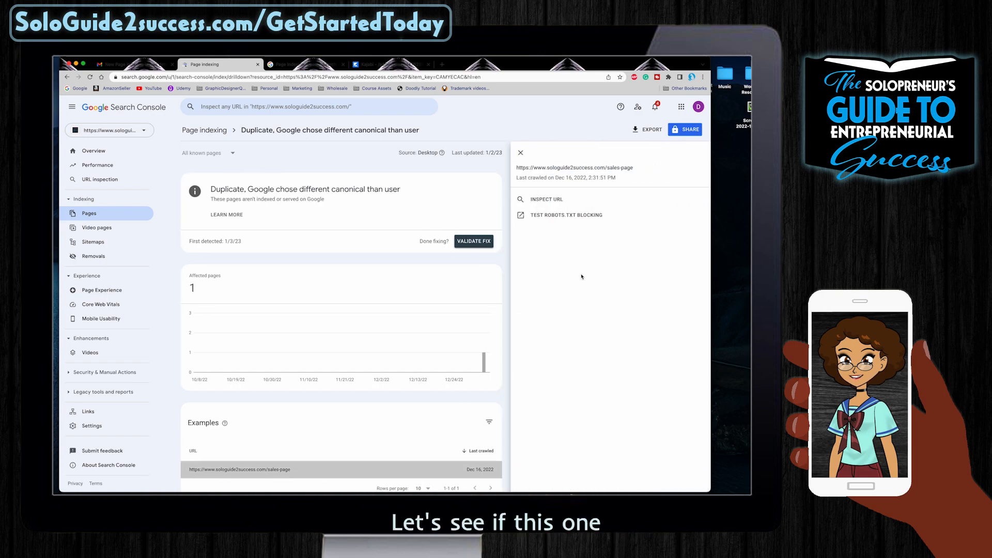
left_click(549, 202)
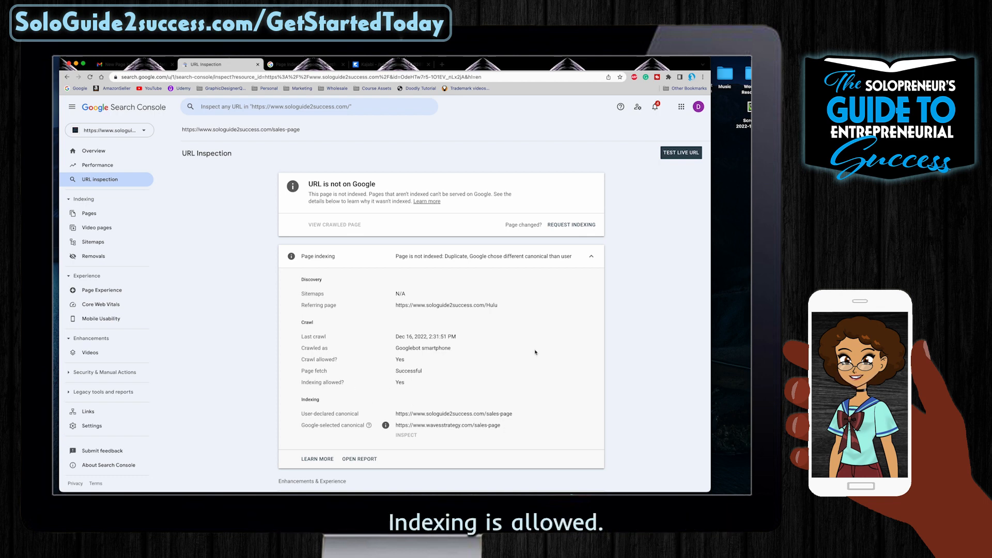
- Run a live test on the sales-page URL and read its page availability details
left_click(681, 152)
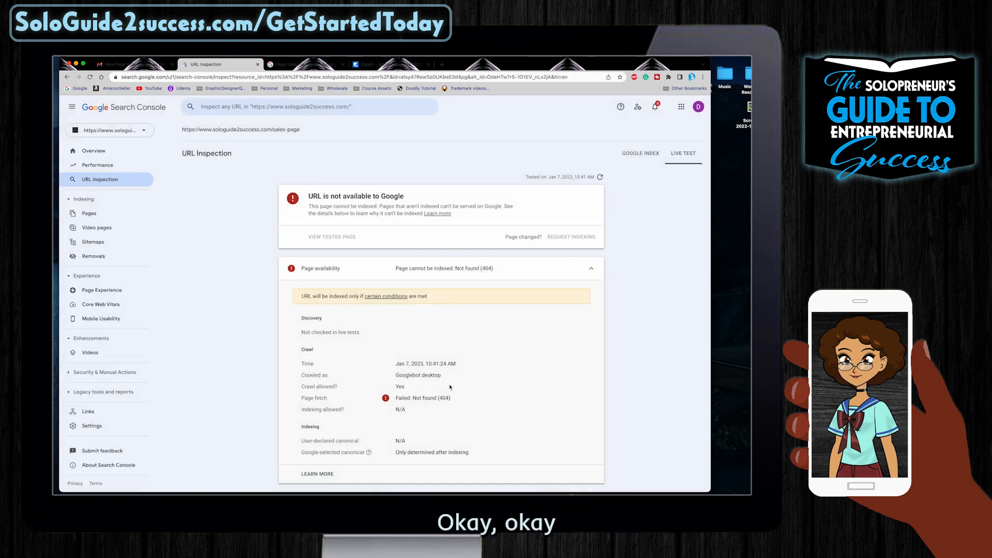
scroll(449, 386, "down", 2)
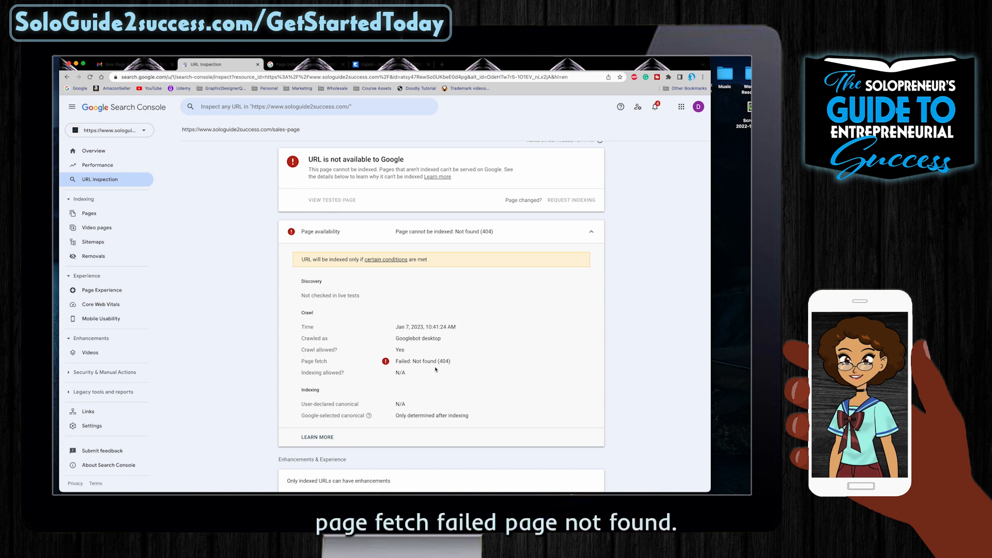
scroll(476, 385, "down", 1)
scroll(439, 310, "up", 3)
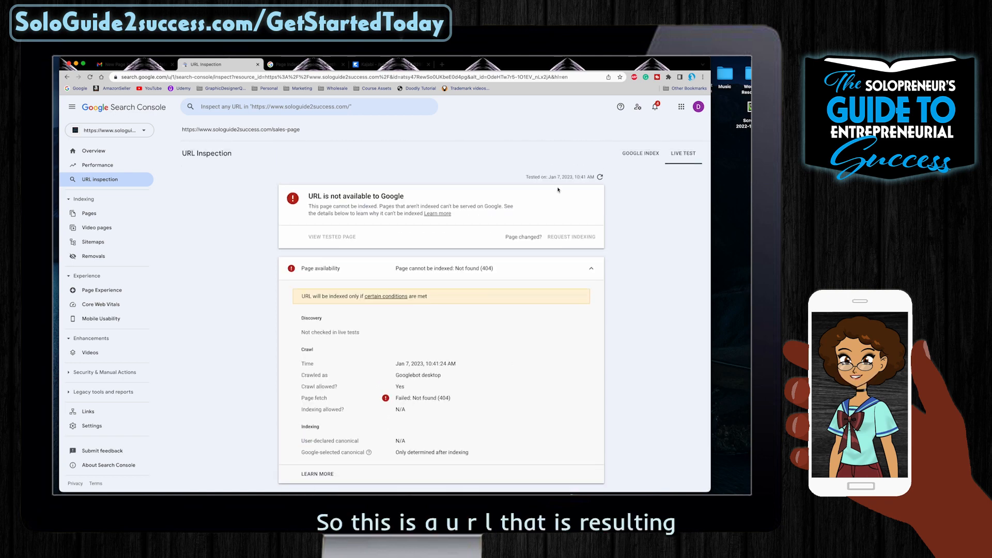
- Return to the Google index result and load the sales page's user-declared canonical URL in a new browser tab
left_click(643, 154)
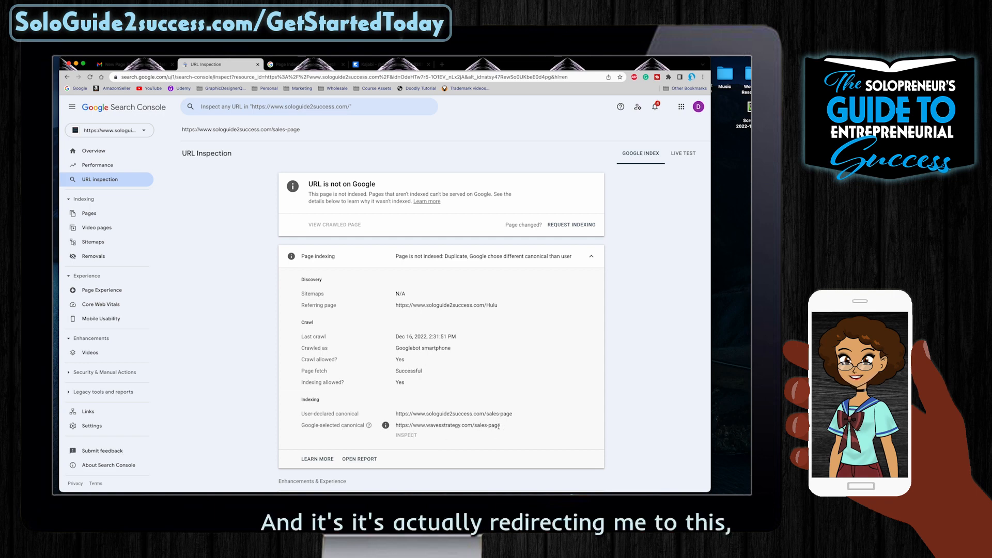
left_click_drag(499, 426, 413, 426)
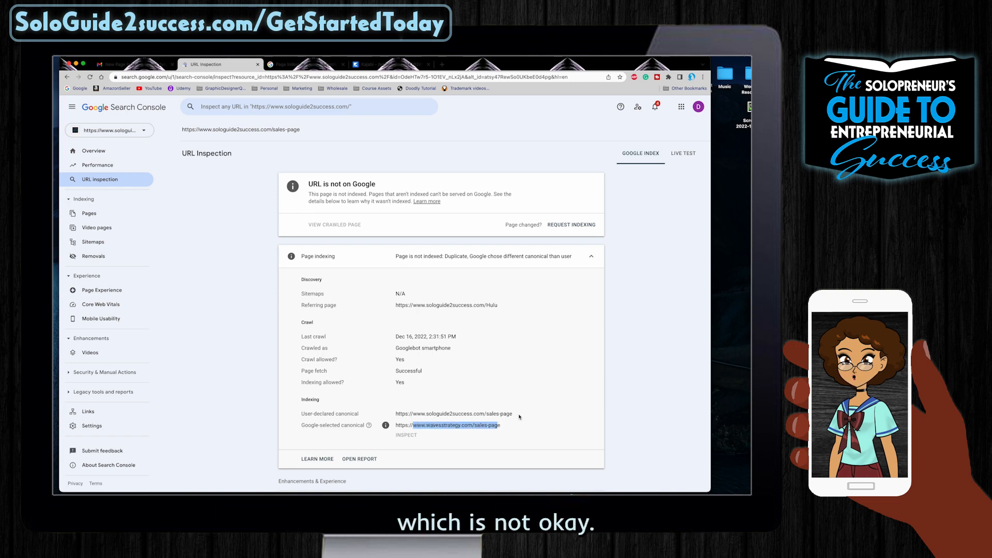
left_click_drag(512, 413, 396, 412)
key("ctrl+c")
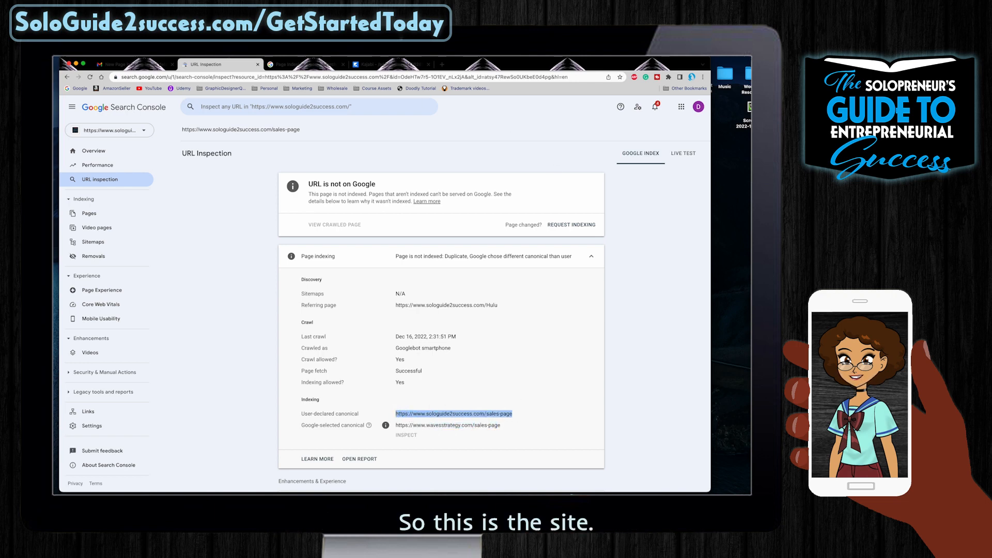
left_click(443, 65)
key("ctrl+v")
key("Return")
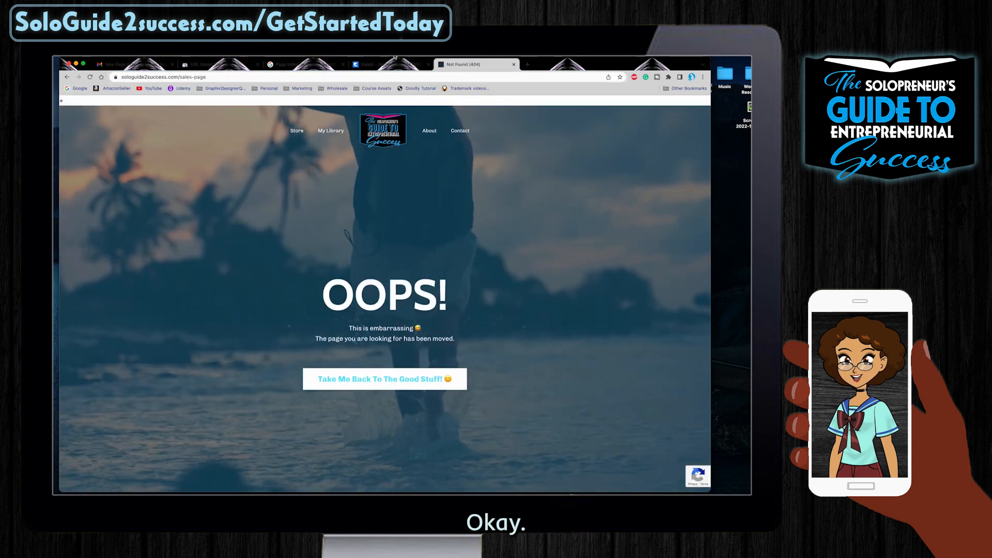
- Look through the page behind the user-declared canonical URL and check it against the website pages list in Kajabi
left_click(391, 64)
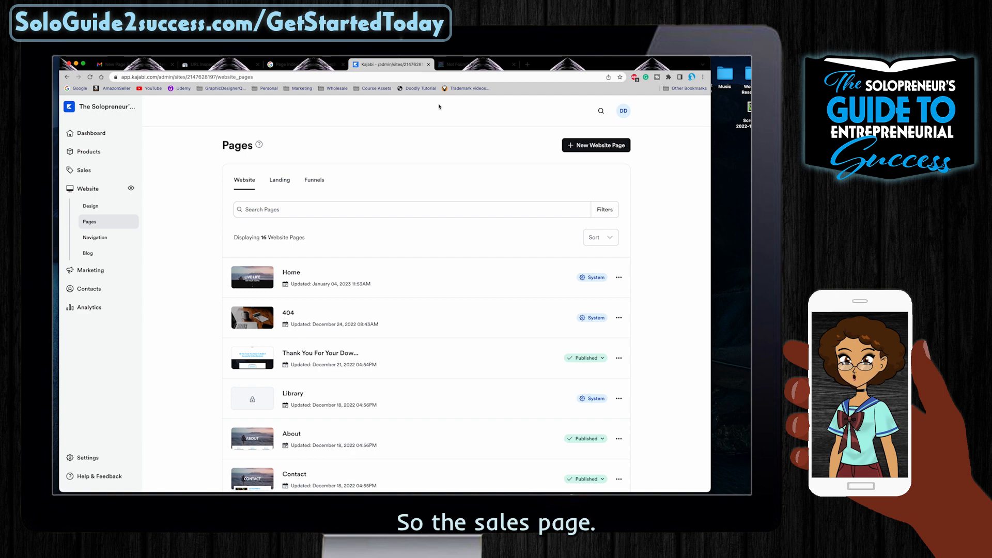
left_click(449, 66)
scroll(473, 421, "down", 5)
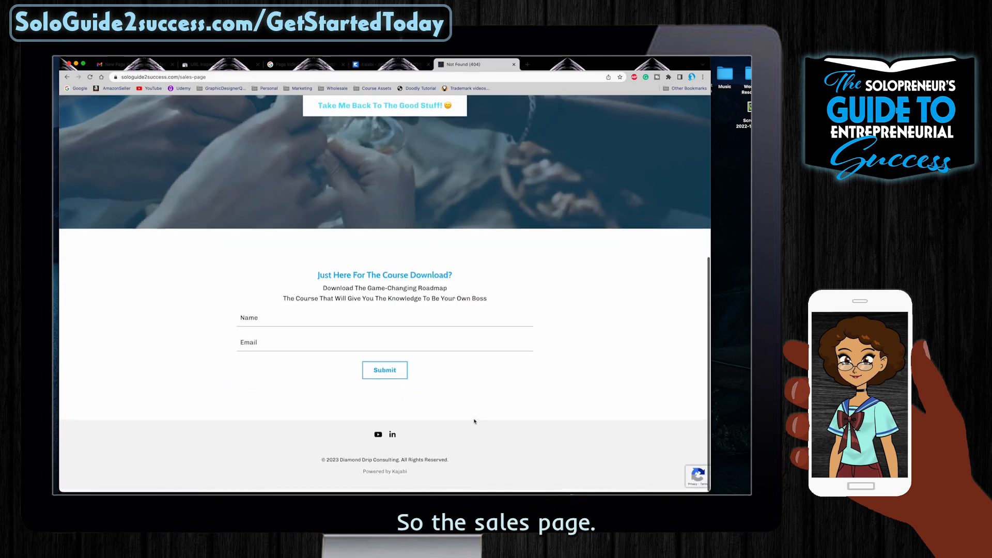
scroll(474, 421, "up", 5)
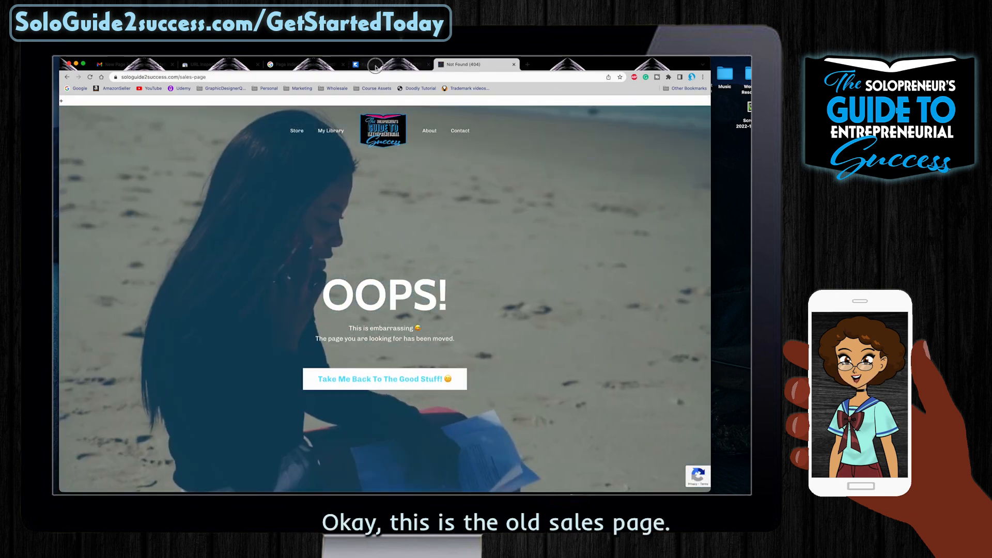
left_click(383, 65)
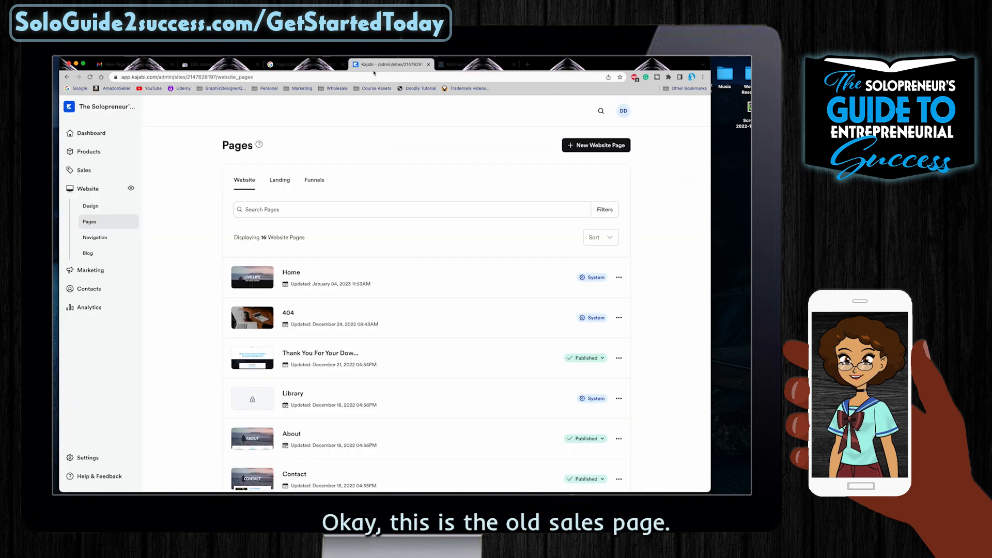
left_click(297, 65)
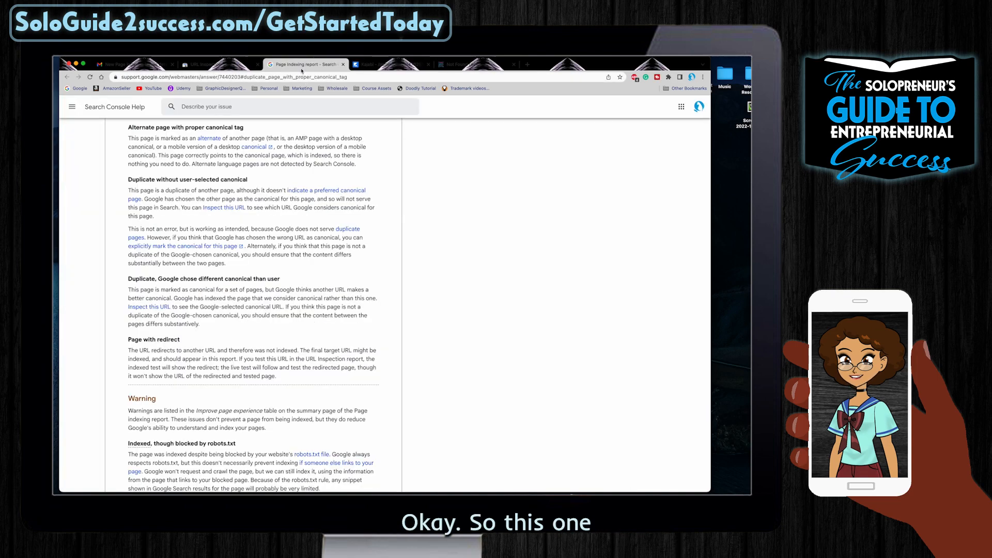
- Return to the sales-page inspection in Search Console and read the explanation of the Google-selected canonical
left_click(207, 65)
scroll(469, 420, "down", 1)
left_click_drag(500, 422, 379, 426)
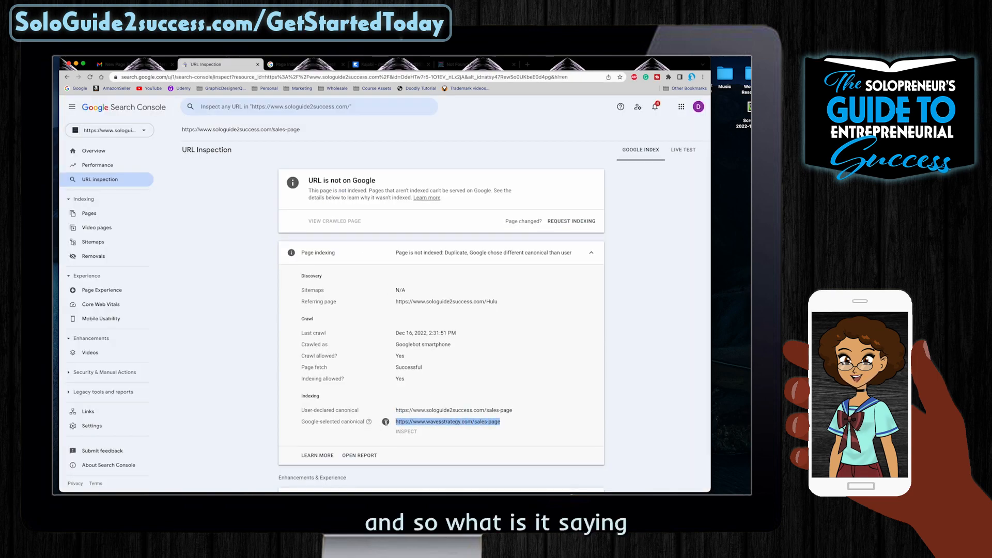
left_click(377, 425)
scroll(372, 425, "up", 1)
mouse_move(370, 425)
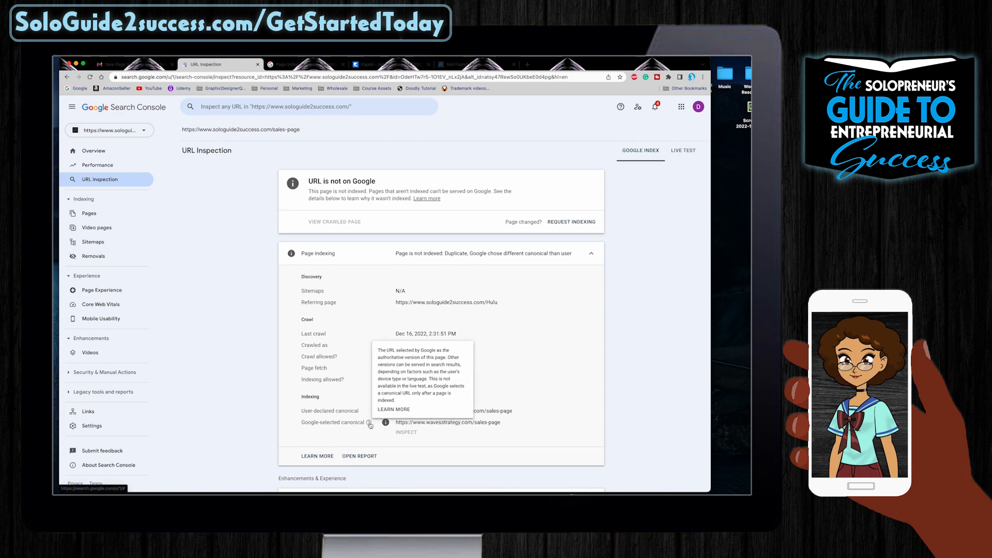
- Copy the Google-selected canonical URL and load it in the browser tab used for the user-declared sales page
scroll(504, 426, "down", 1)
left_click_drag(501, 421, 394, 419)
key("super+c")
scroll(568, 310, "down", 1)
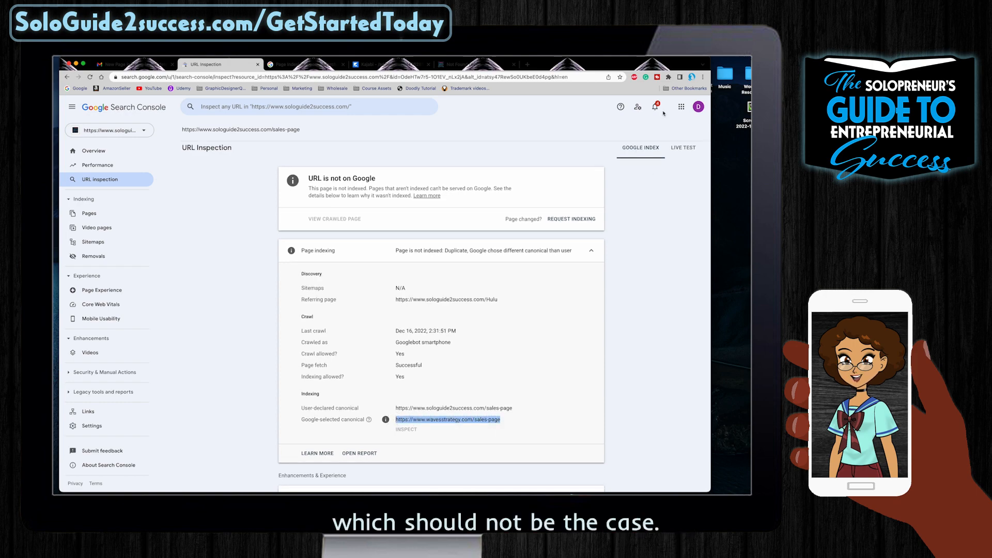
left_click(438, 63)
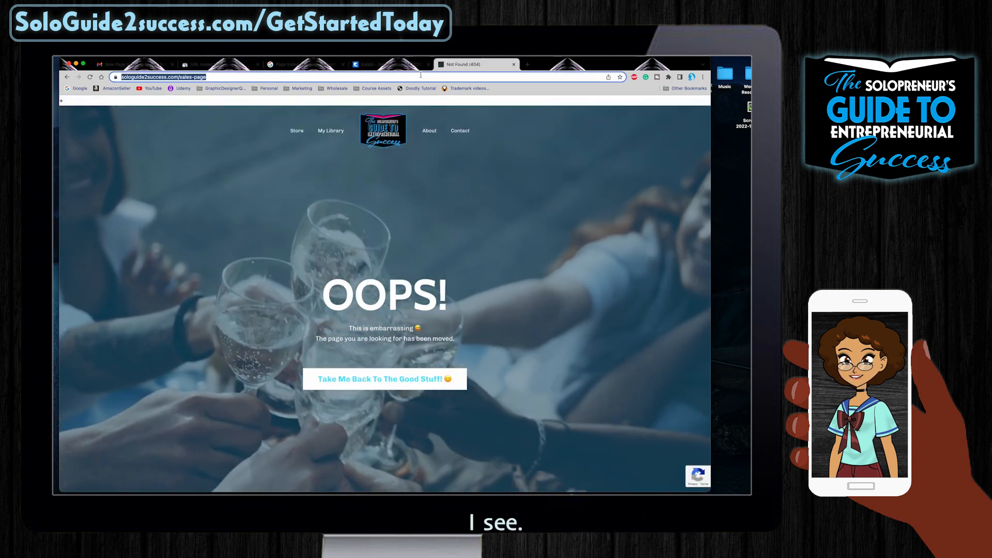
left_click(420, 77)
key("super+v")
key("Return")
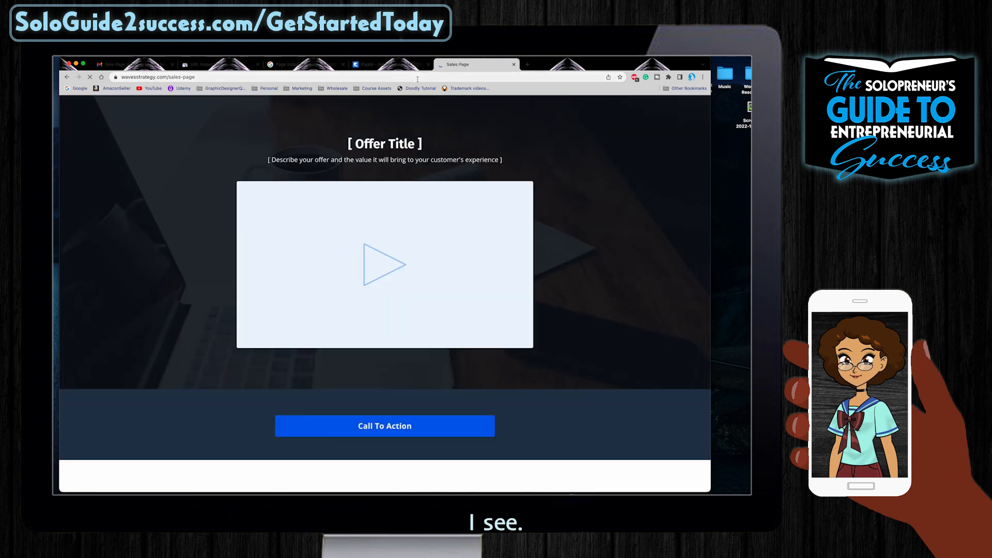
- Look through the wavesstrategy.com sales page and close its tab
scroll(439, 224, "down", 6)
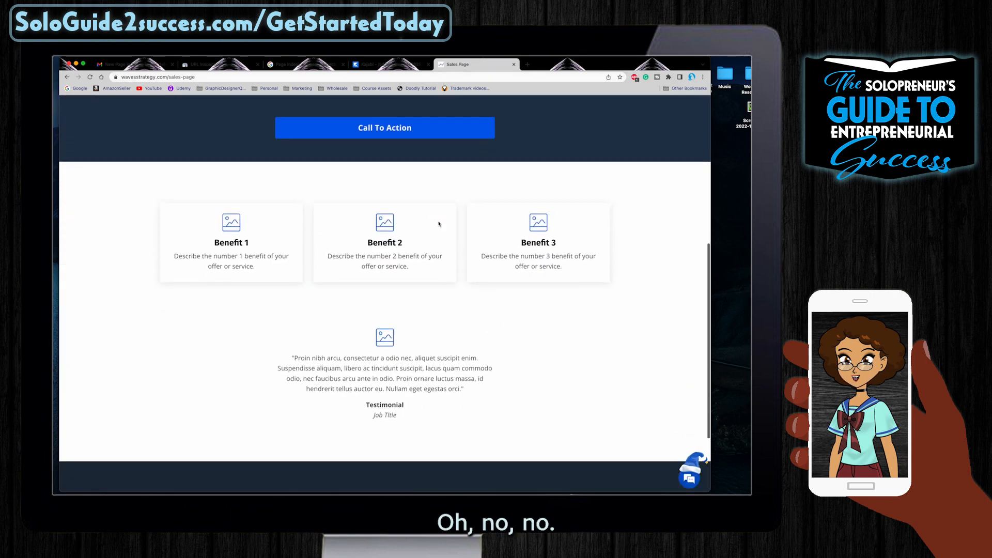
scroll(439, 224, "up", 8)
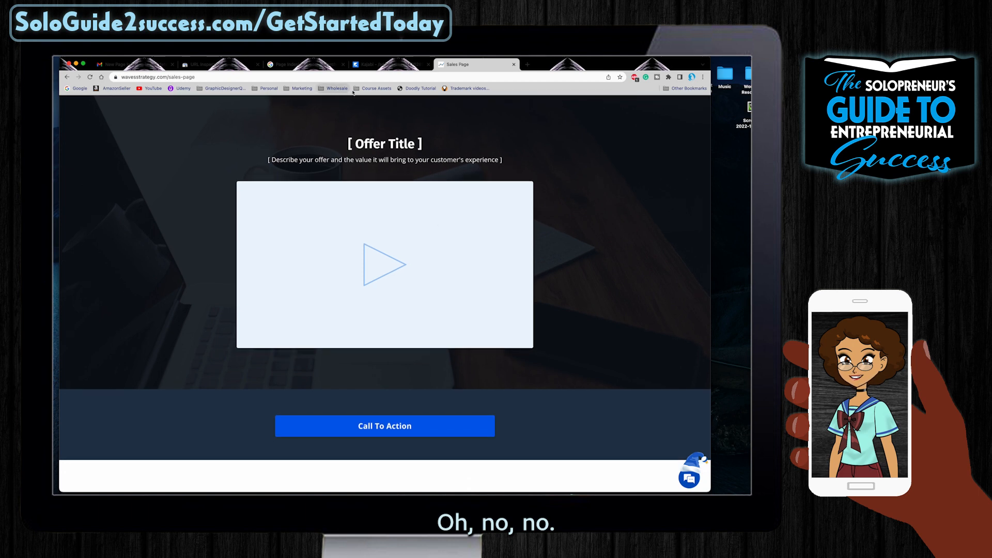
left_click(514, 65)
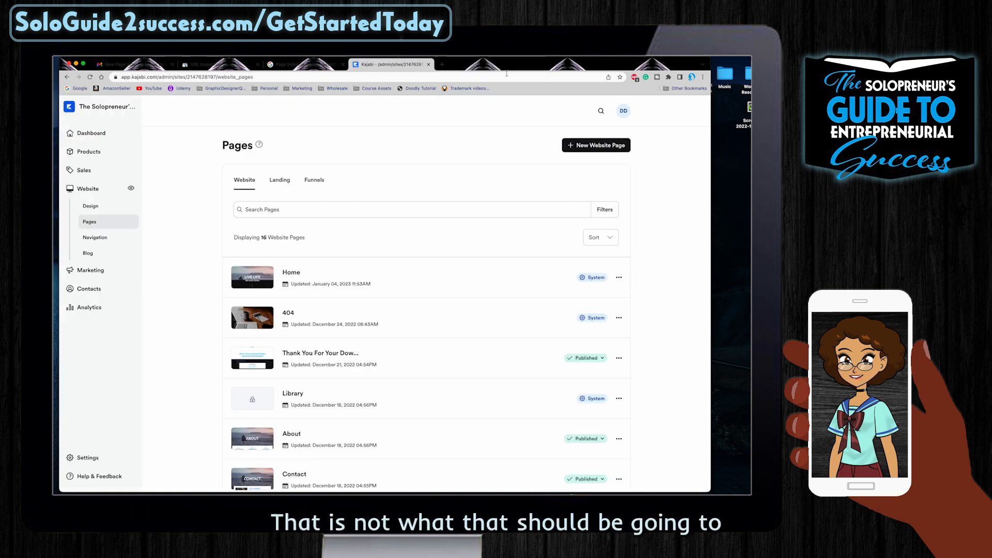
- Compare the user-declared canonical with the Google-selected canonical in the sales-page inspection details
left_click(205, 66)
scroll(391, 259, "down", 1)
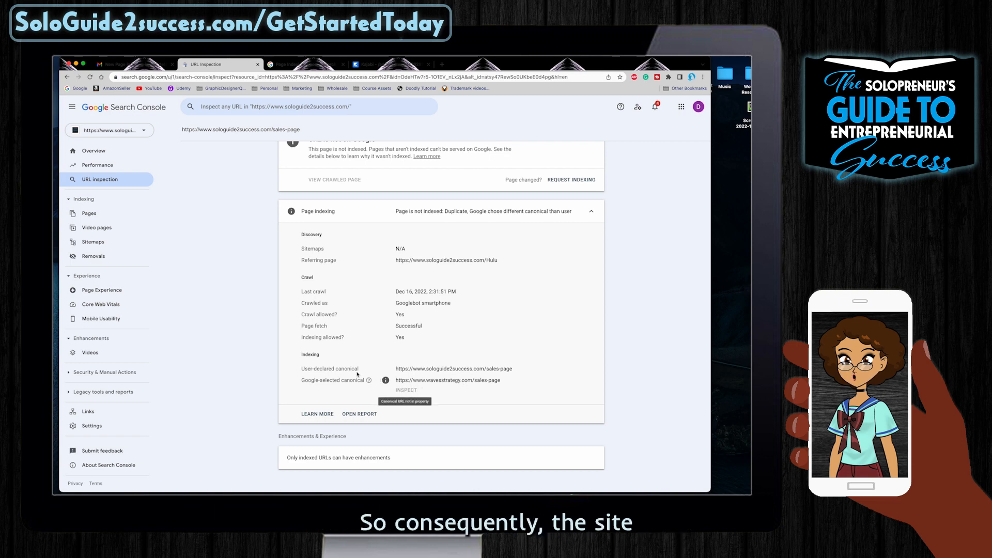
left_click(306, 368)
left_click_drag(305, 368, 511, 369)
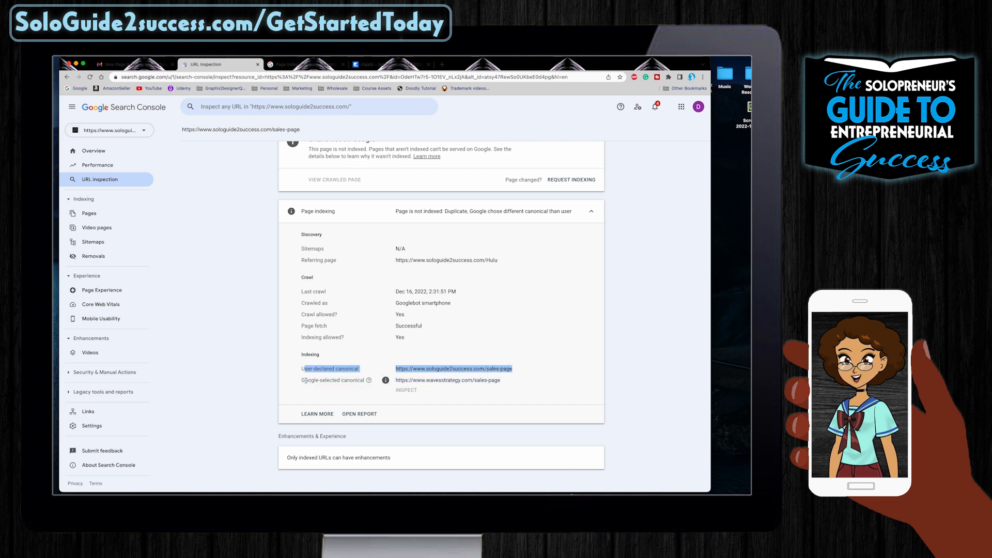
left_click(313, 381)
mouse_move(380, 383)
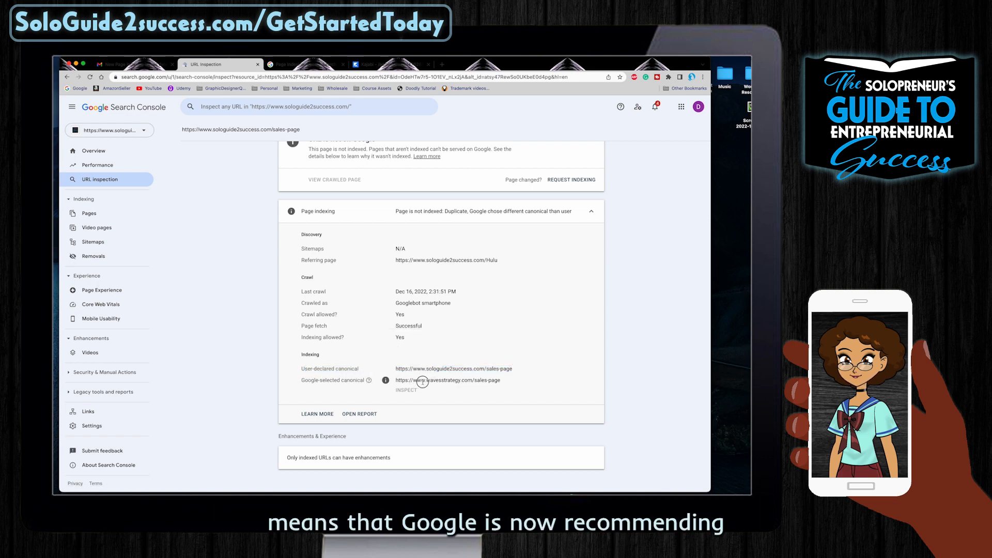
left_click_drag(408, 380, 492, 386)
scroll(480, 388, "up", 1)
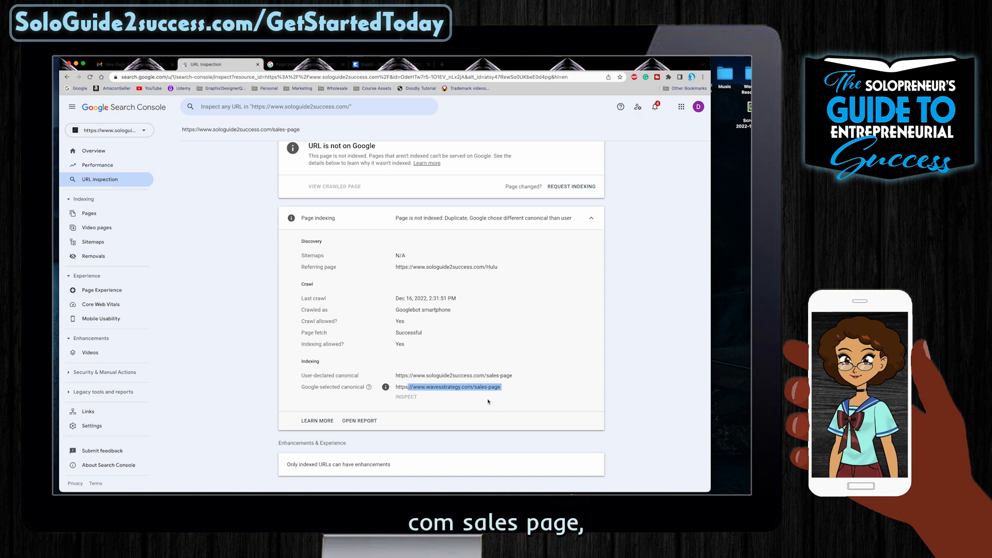
scroll(488, 402, "down", 1)
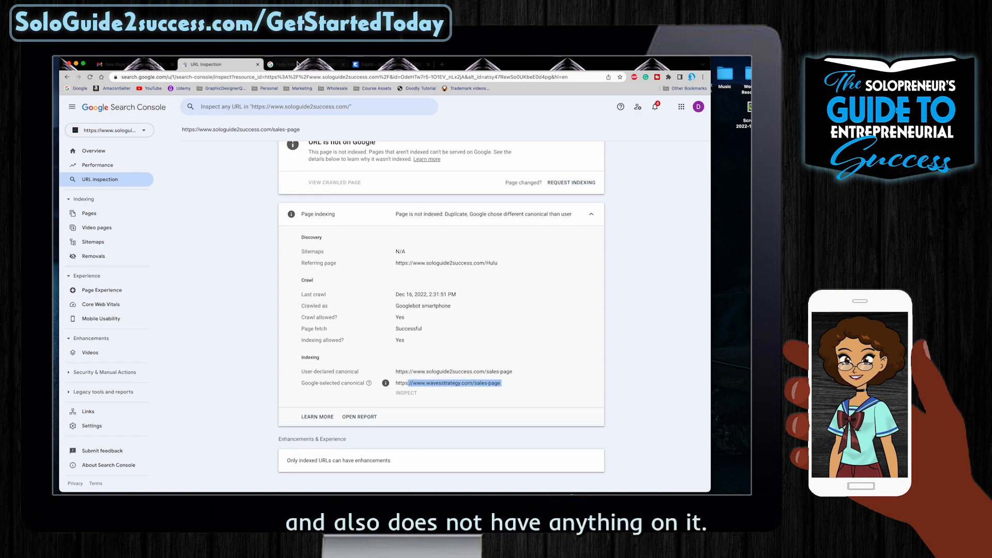
- Switch to Kajabi and open the Product Launch Hulu funnel to list its pages
left_click(298, 64)
left_click(367, 64)
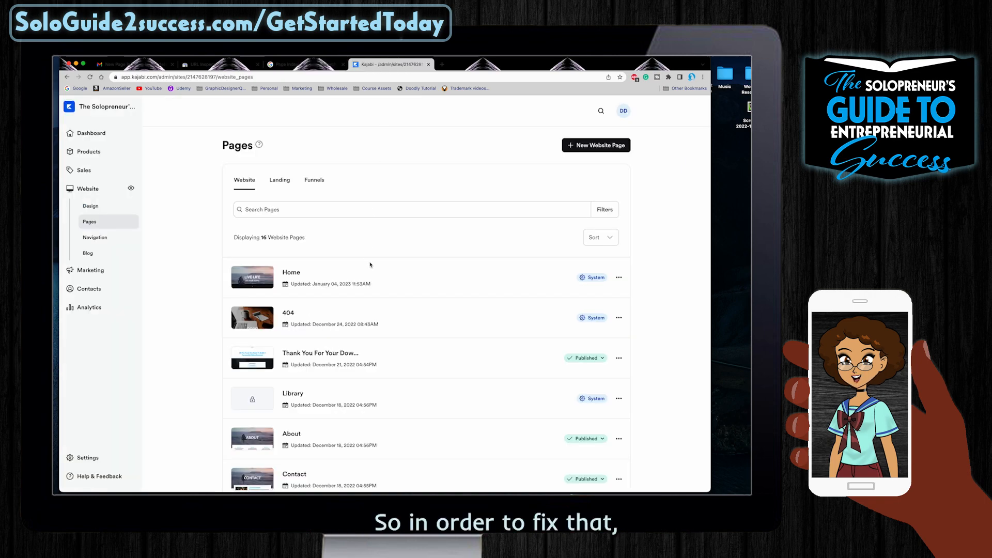
left_click(314, 182)
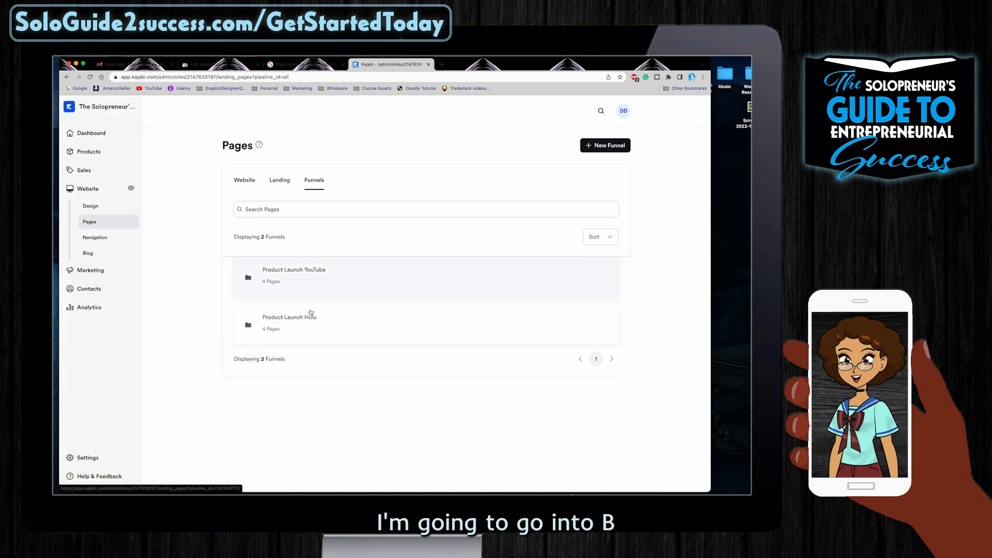
left_click(310, 327)
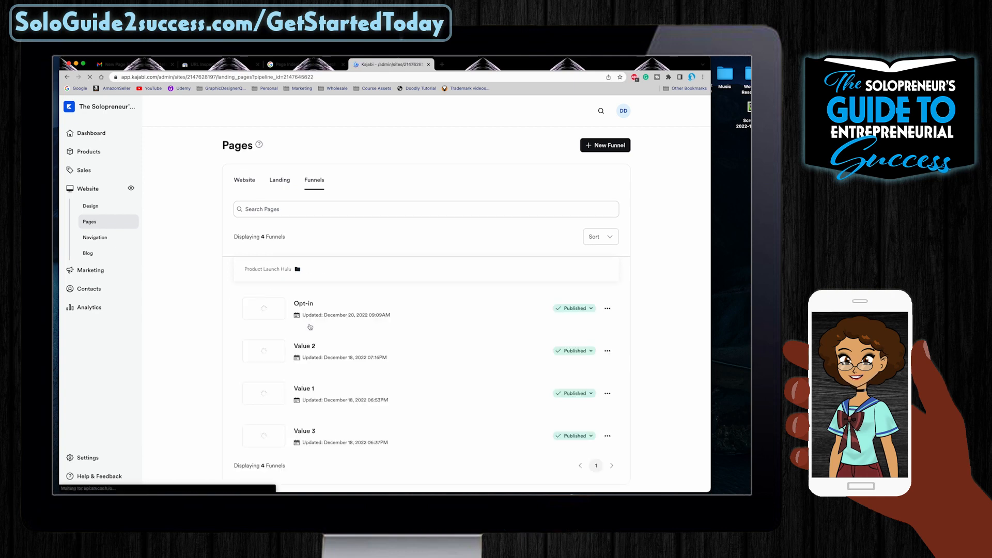
- Find the draft Sales Page among the landing pages and open its details to check the title and URL
left_click(279, 180)
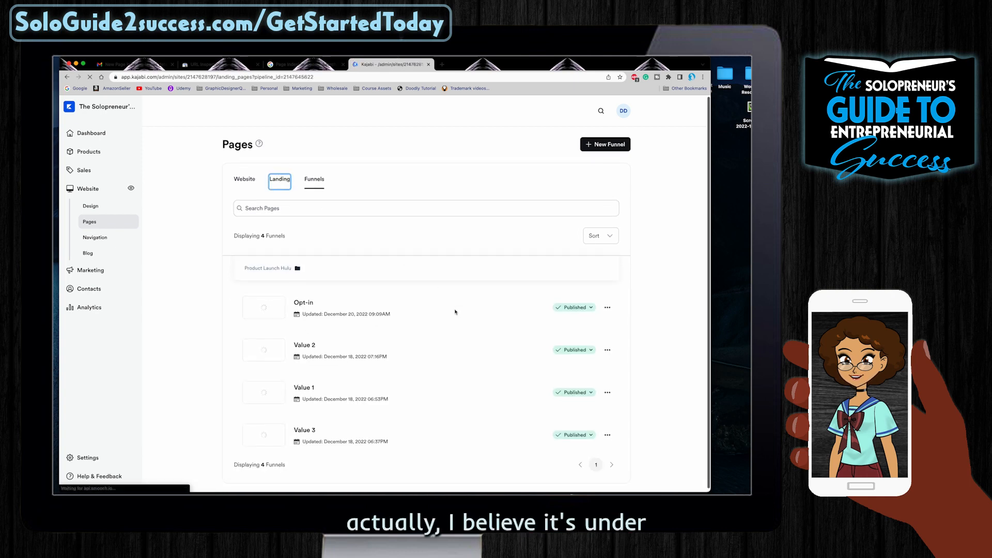
scroll(456, 316, "down", 5)
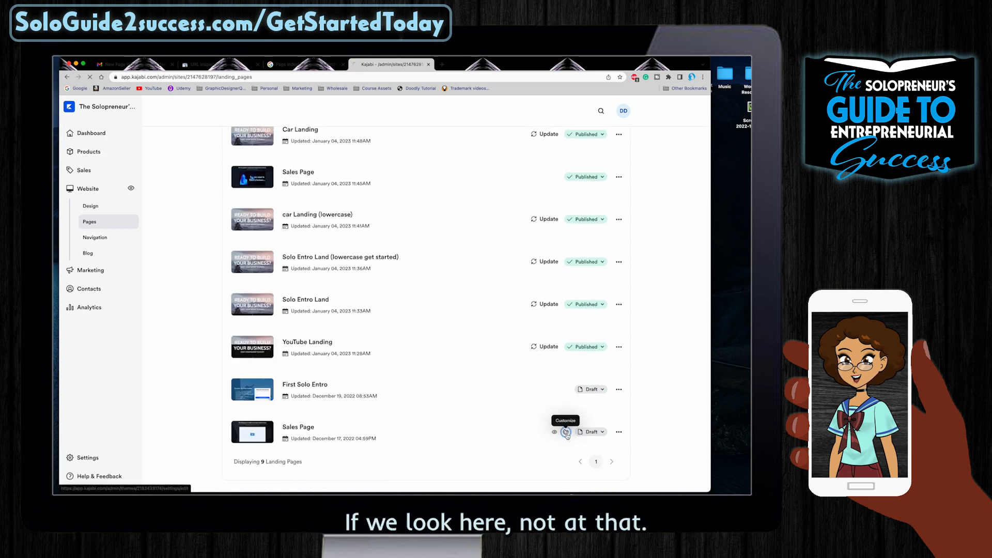
left_click(567, 434)
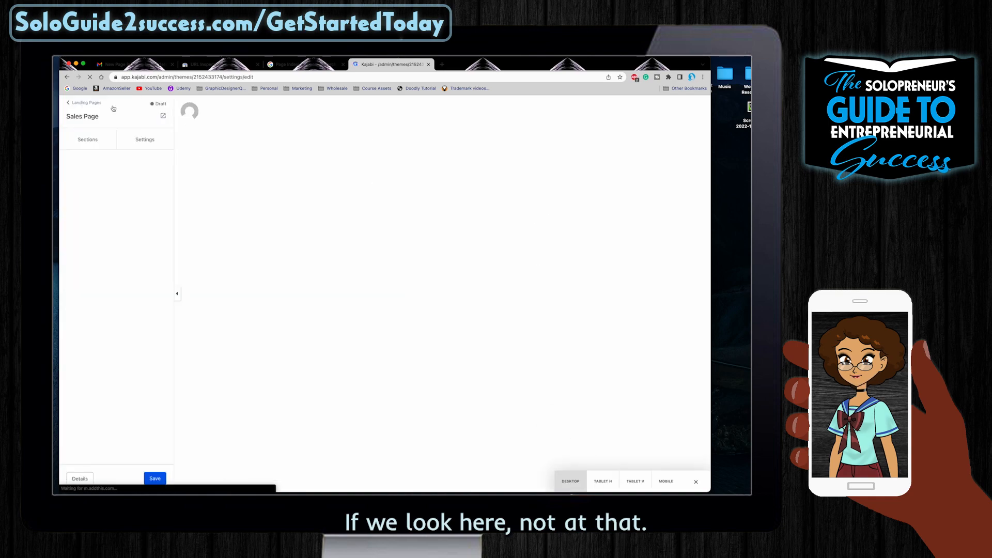
left_click(67, 77)
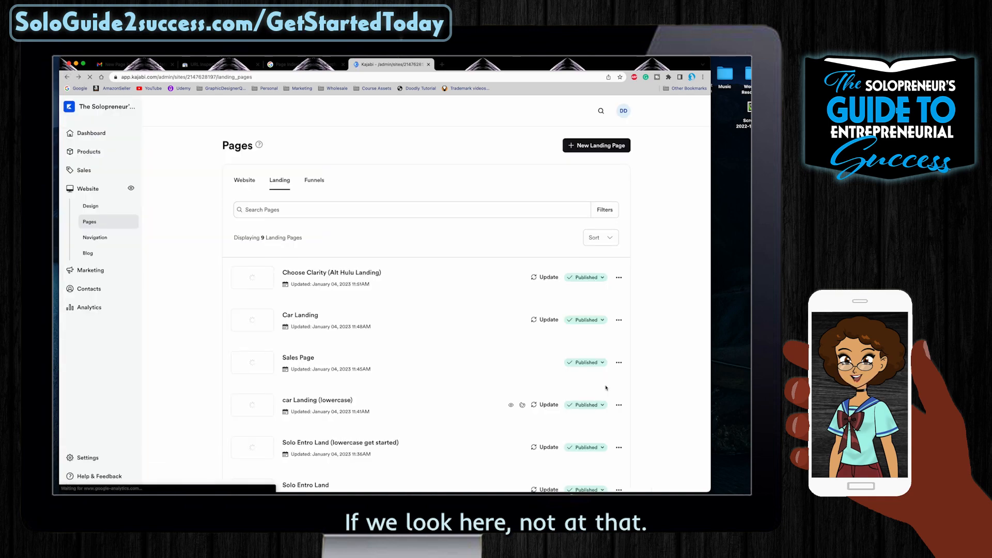
left_click(619, 432)
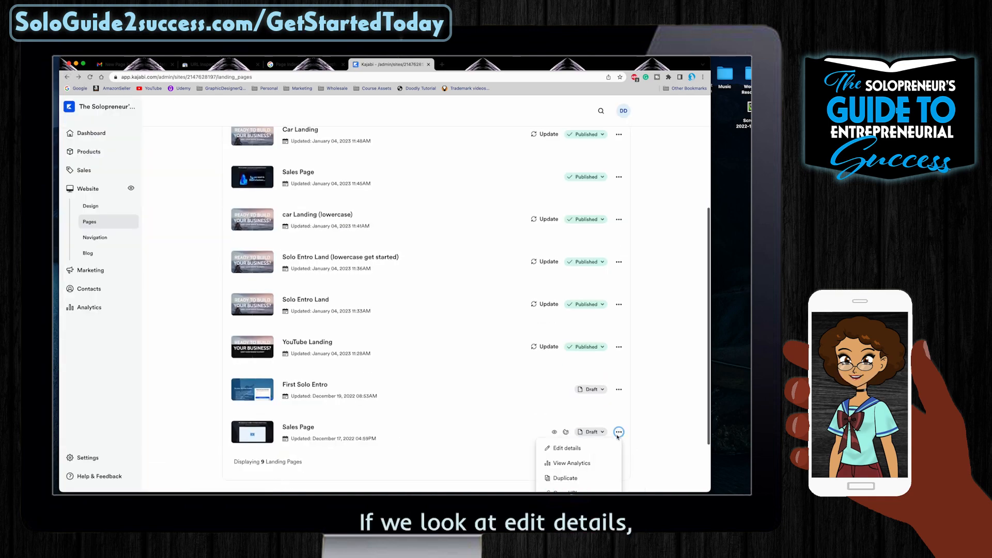
left_click(594, 449)
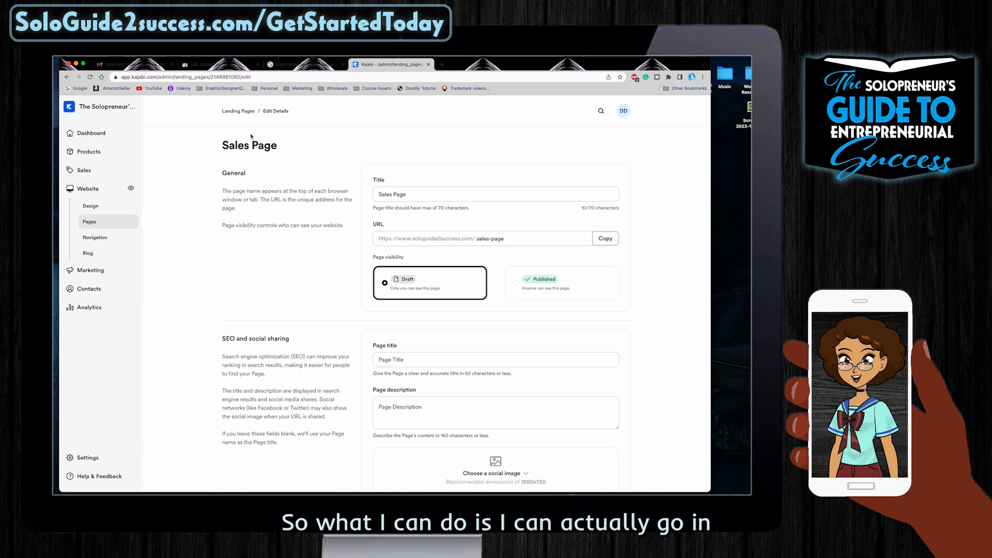
- Open the draft Sales Page for customizing, review its sections, and open the settings of its video block
left_click(67, 77)
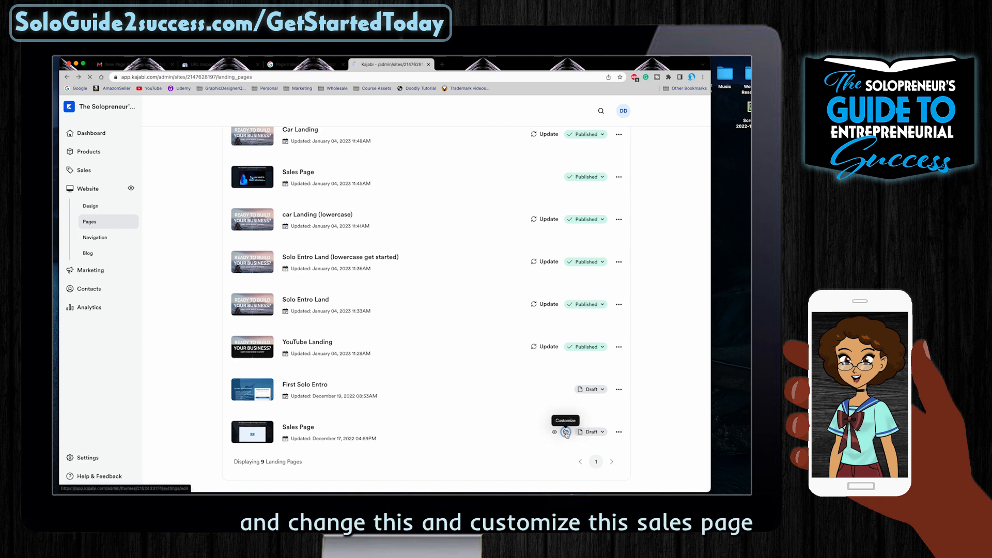
left_click(566, 432)
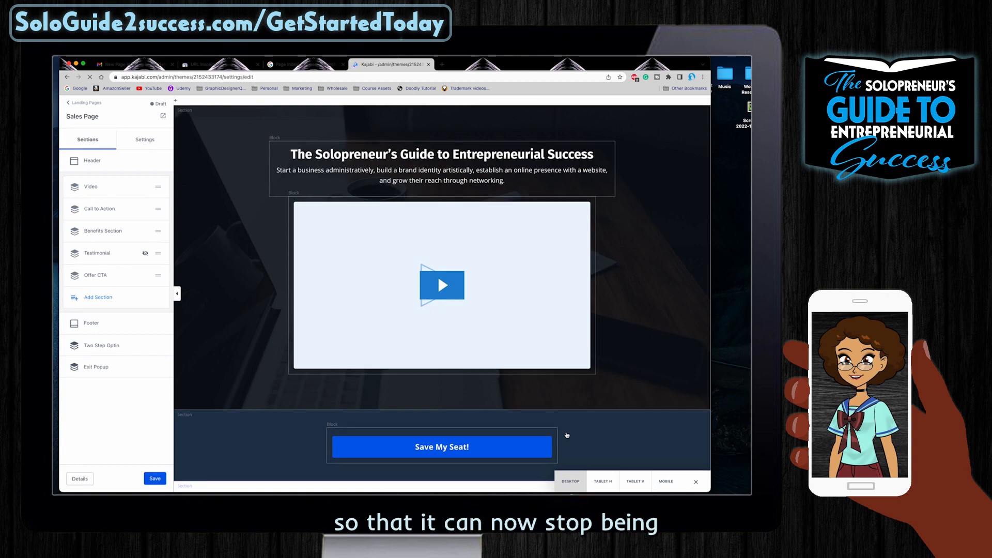
scroll(567, 435, "down", 6)
scroll(567, 435, "up", 3)
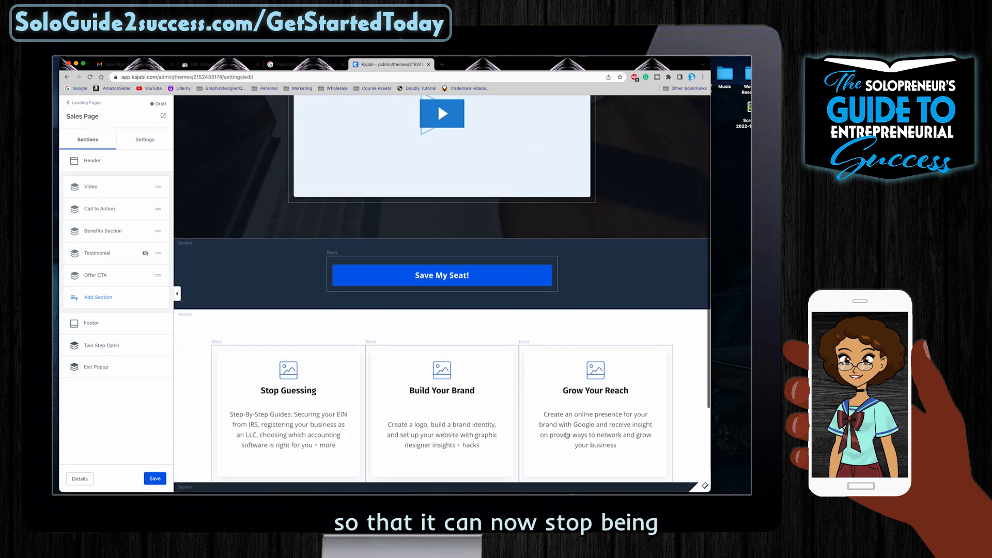
scroll(567, 436, "up", 1)
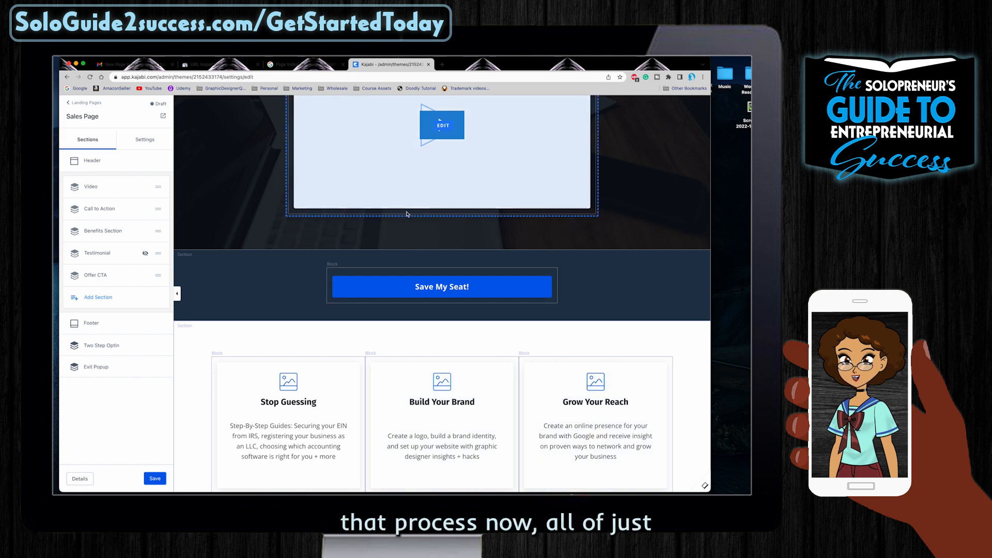
scroll(406, 213, "up", 3)
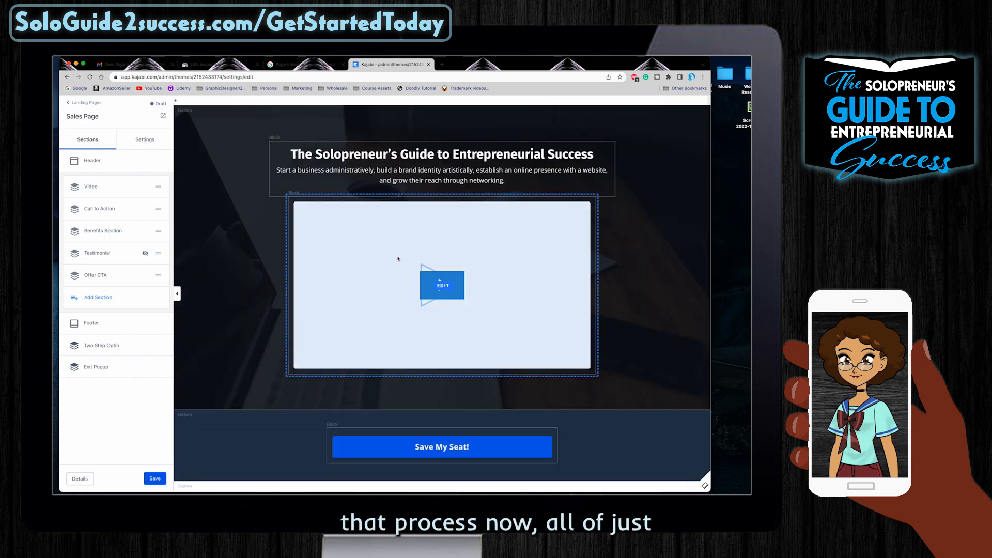
left_click(442, 286)
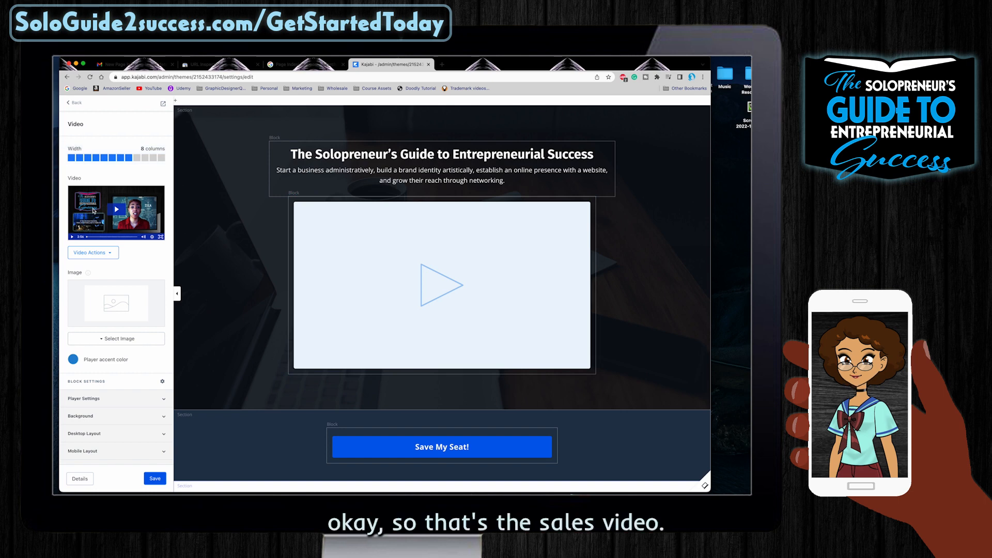
left_click(113, 338)
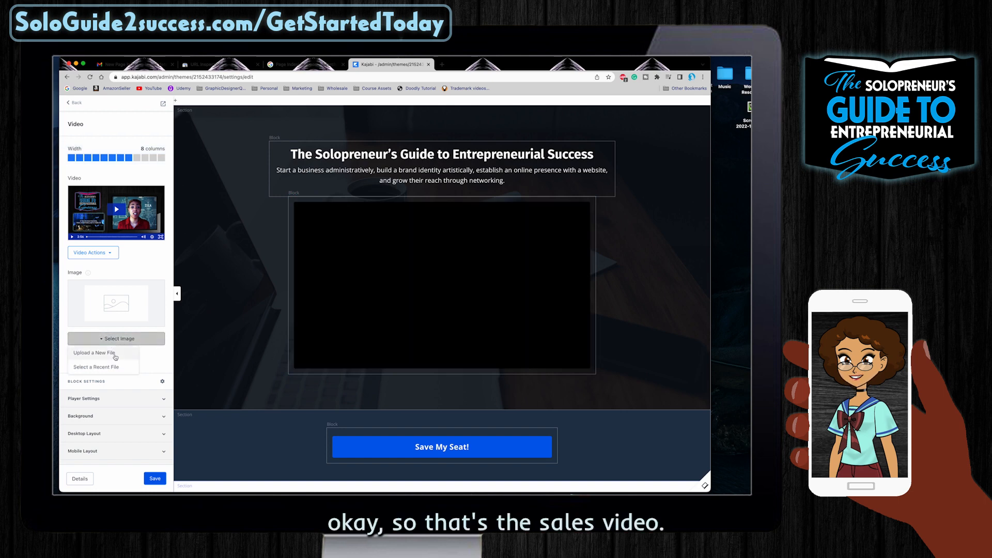
left_click(115, 354)
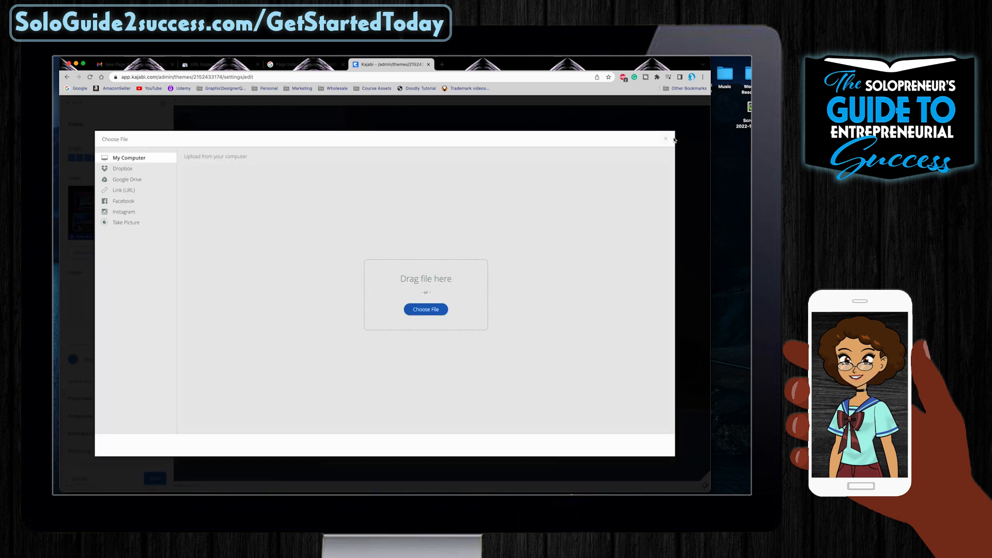
left_click(665, 144)
- Set the recent teal chalkboard image with business charts and the Solopreneur's Guide logo as the video block's image
left_click(112, 339)
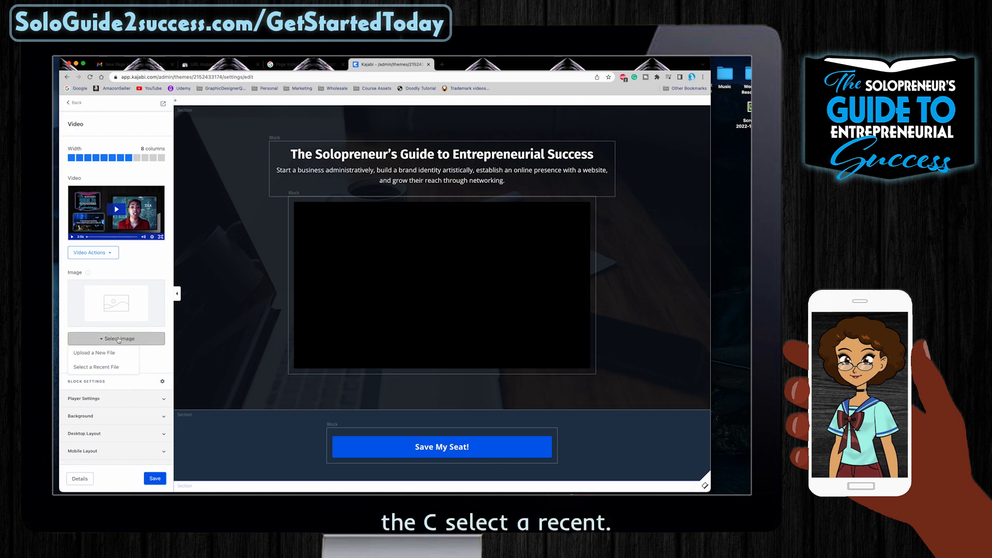
left_click(119, 367)
scroll(377, 295, "down", 1)
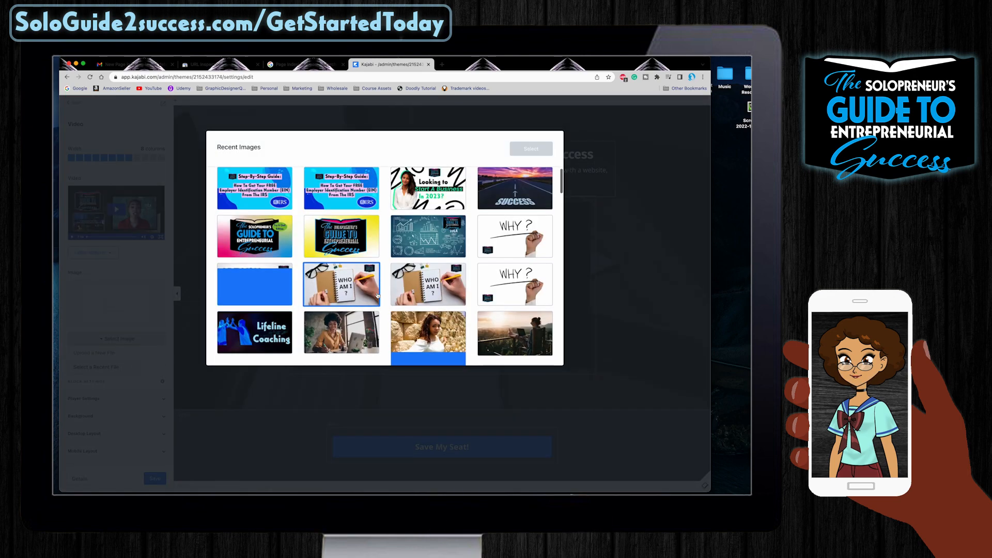
scroll(378, 296, "down", 10)
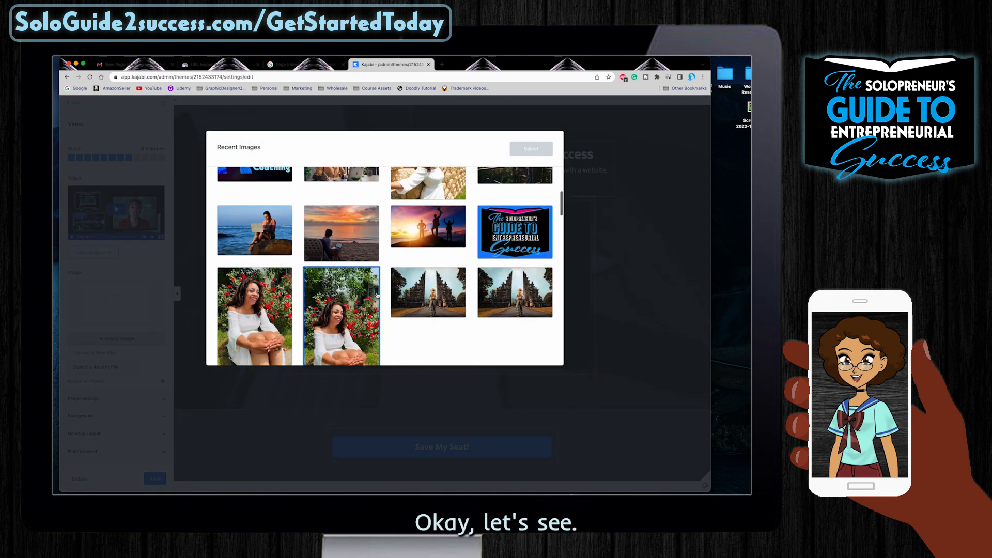
scroll(378, 296, "down", 15)
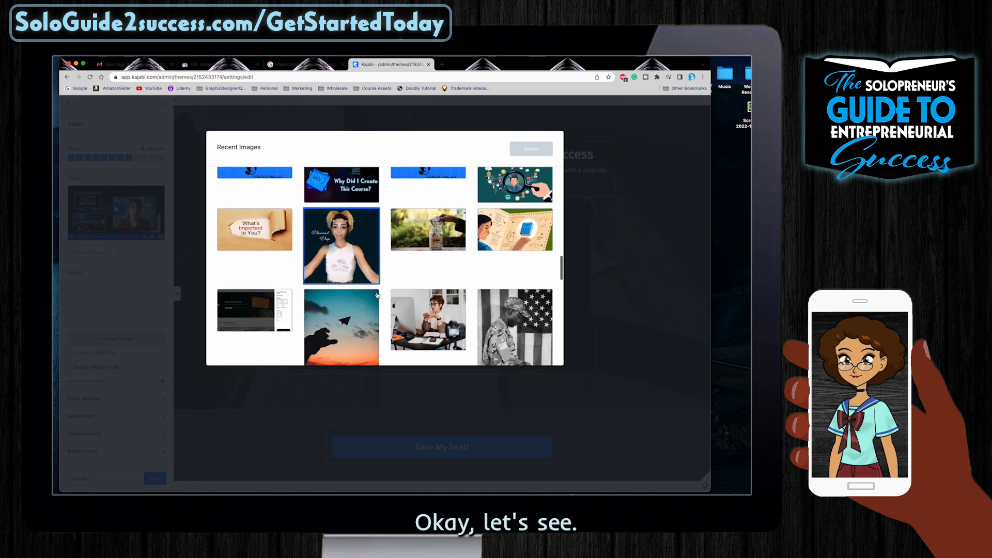
scroll(378, 295, "down", 10)
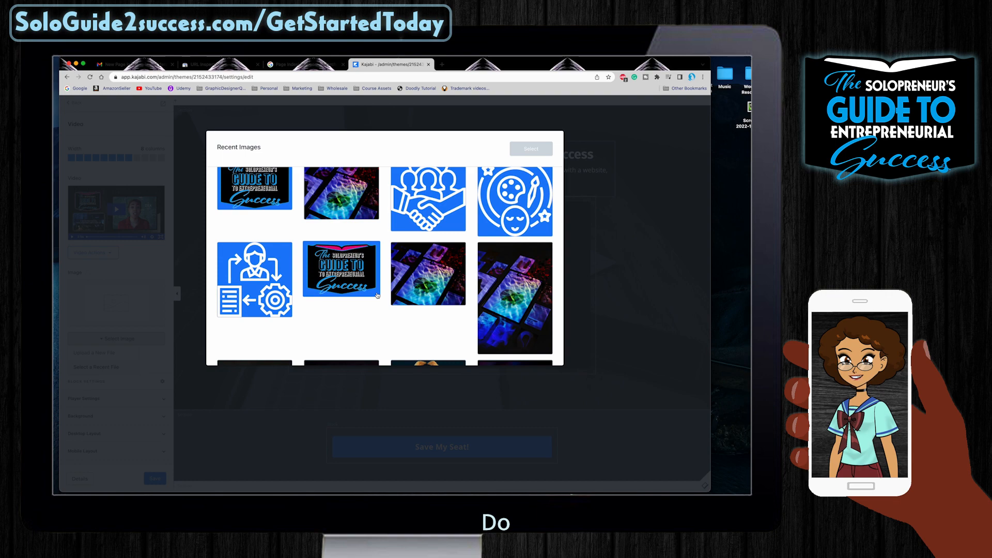
scroll(356, 279, "down", 10)
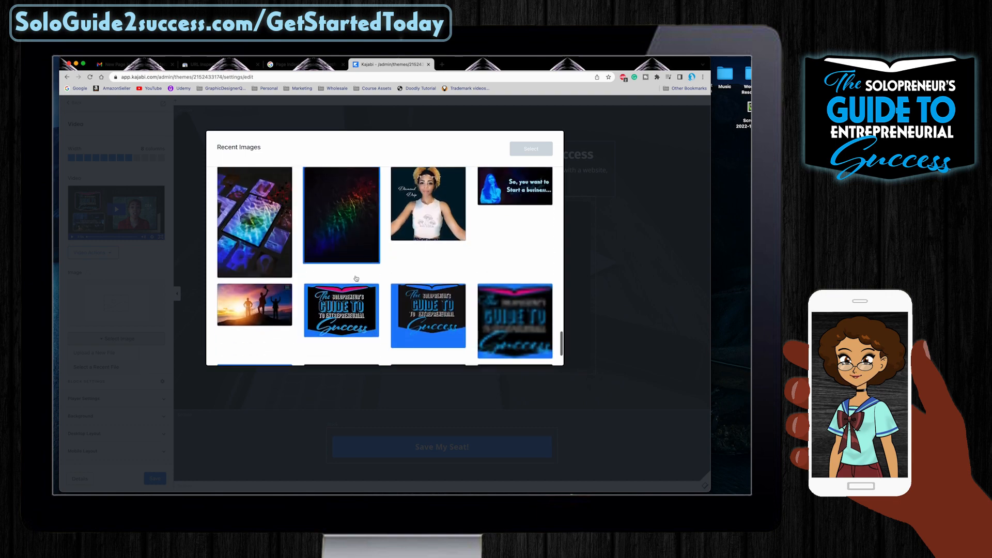
scroll(356, 279, "up", 20)
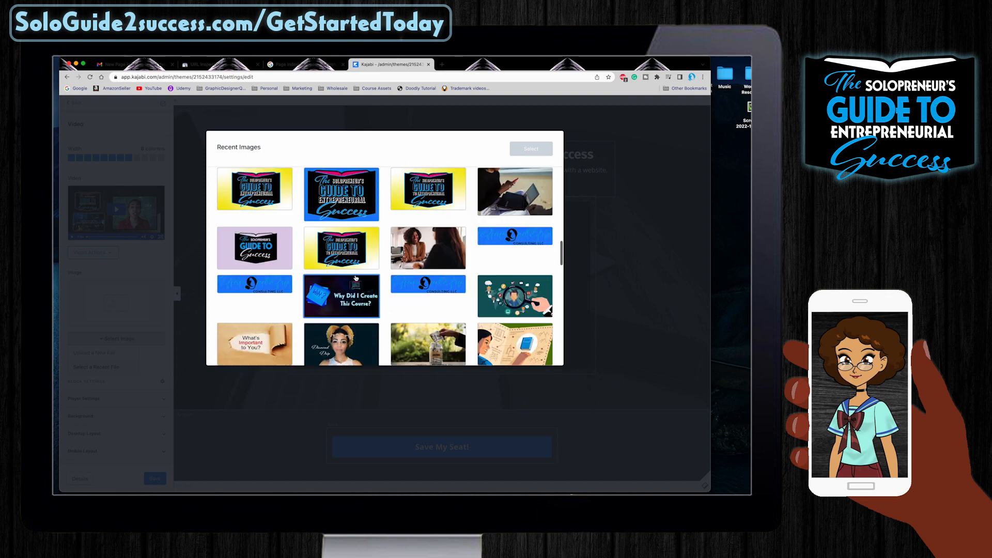
scroll(356, 278, "up", 3)
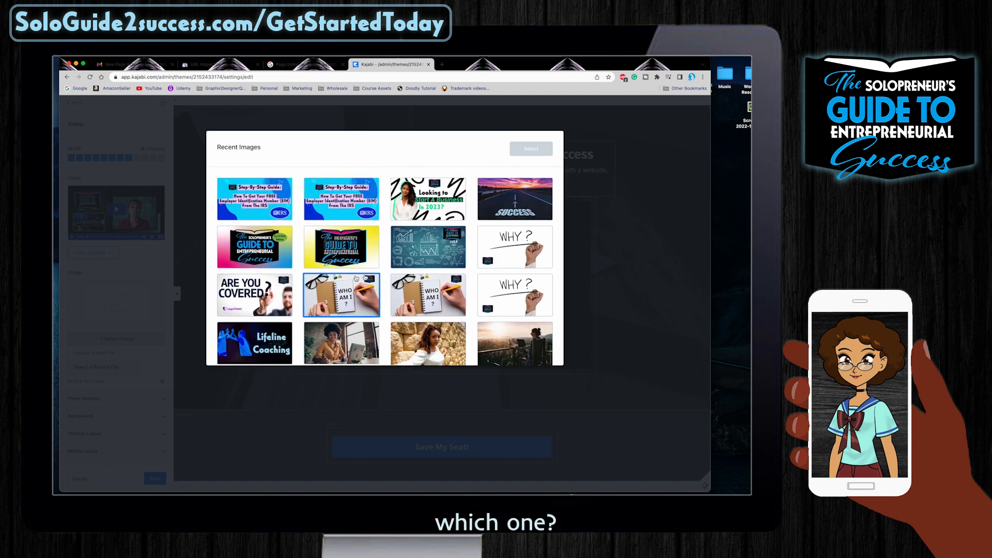
left_click(429, 292)
left_click(531, 149)
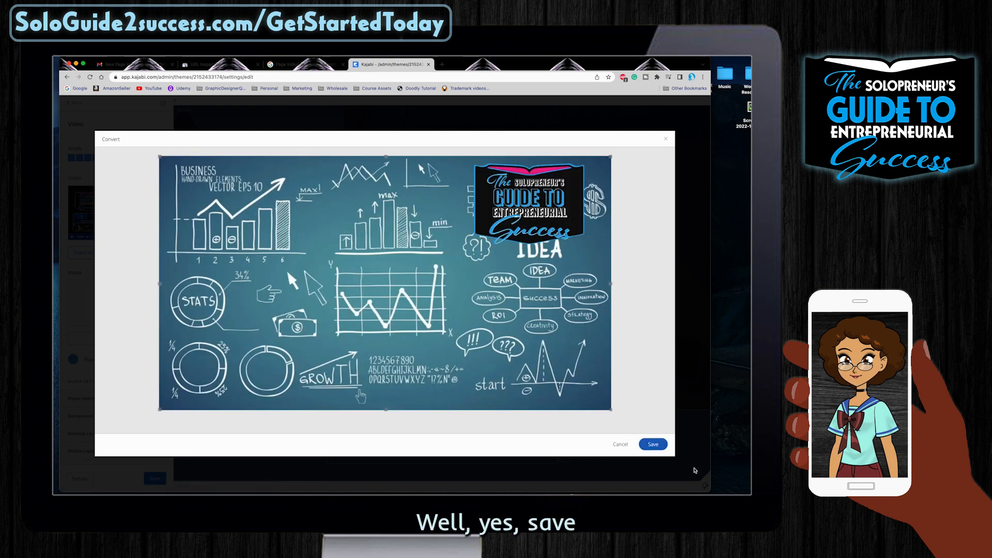
left_click(658, 448)
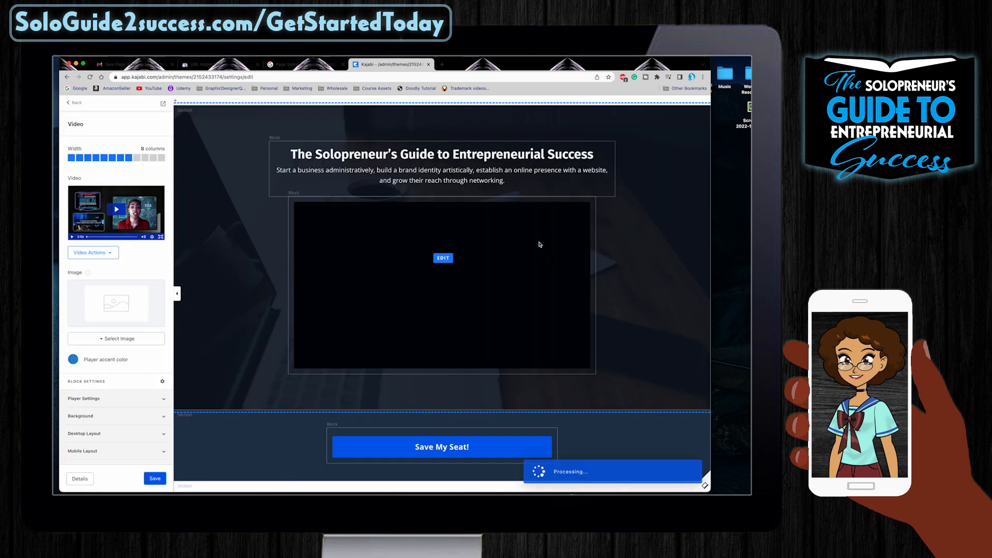
- Hide the Offer CTA section containing the placeholder offer title on the Sales Page
scroll(557, 257, "down", 3)
scroll(556, 256, "down", 2)
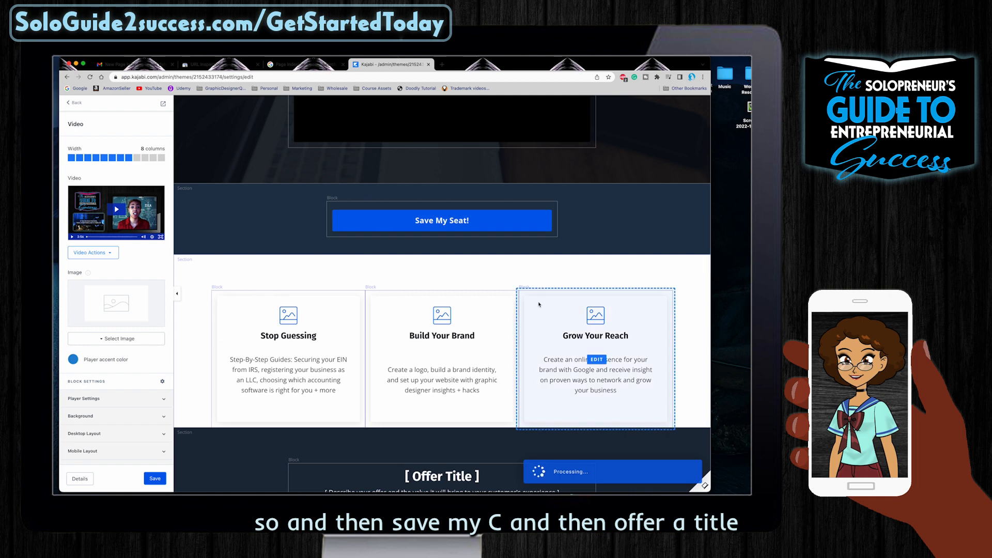
scroll(548, 357, "down", 3)
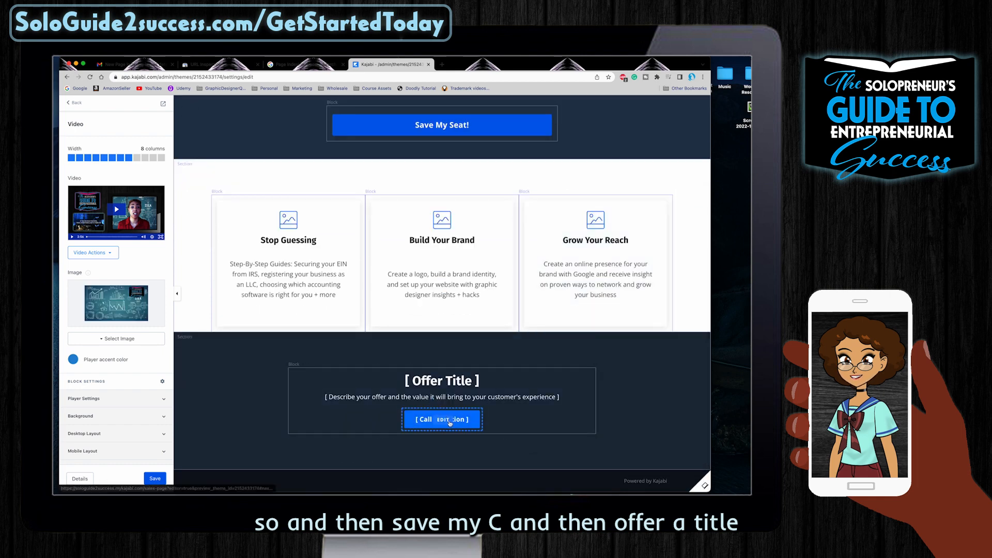
left_click(485, 406)
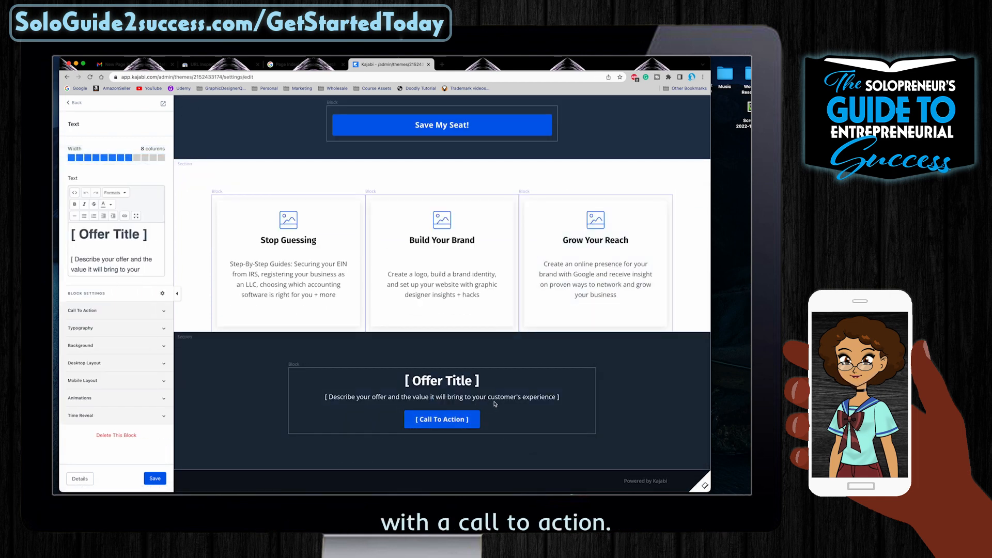
left_click(75, 102)
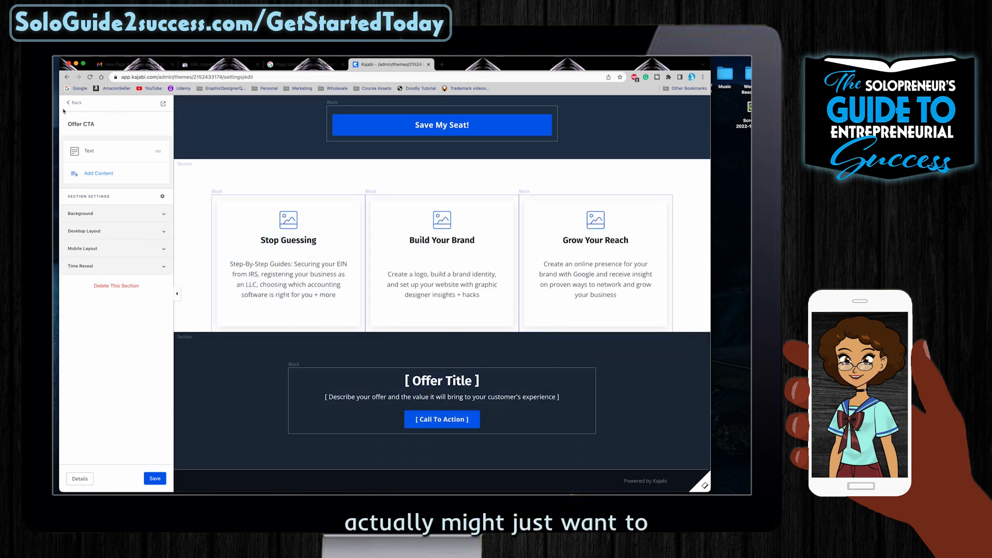
left_click(73, 104)
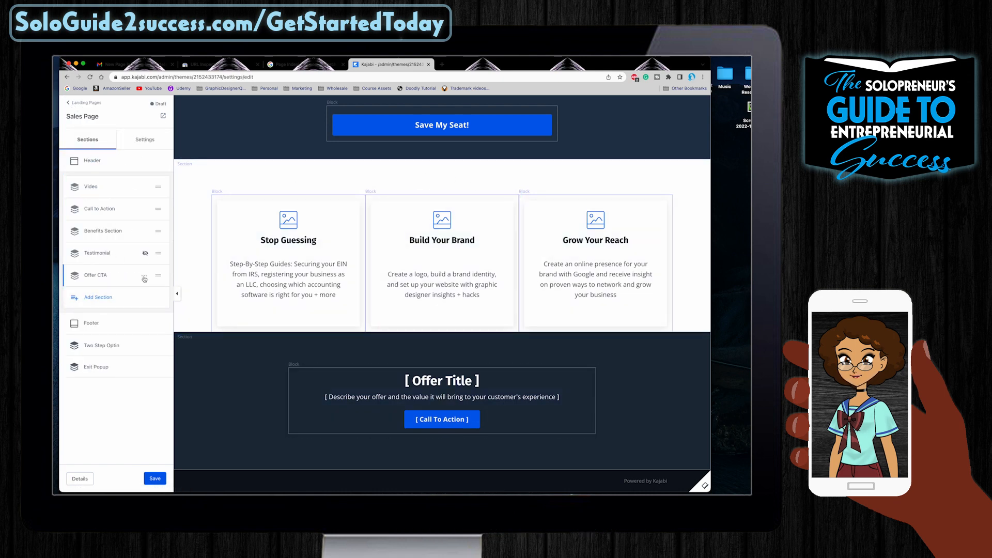
left_click(144, 277)
left_click(106, 315)
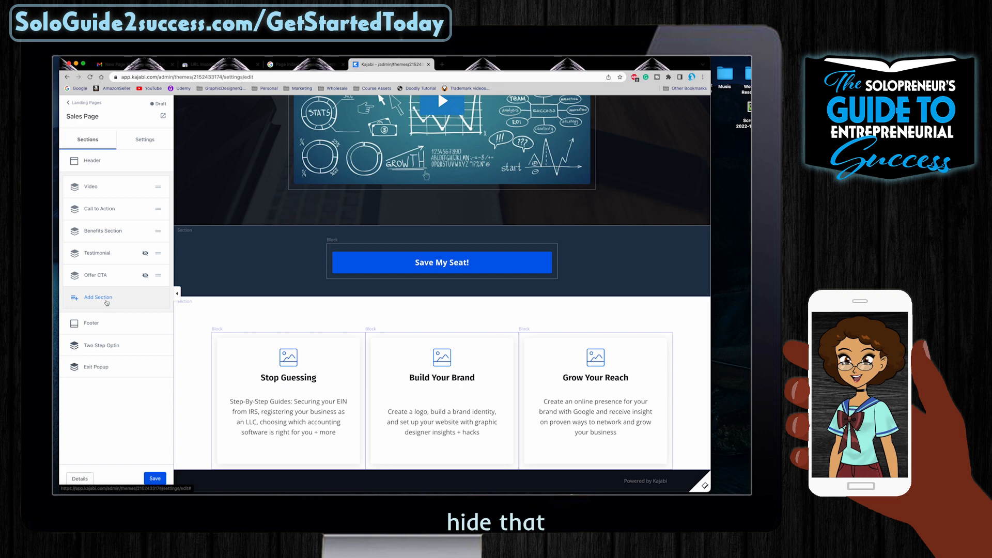
- Add a Video Gallery section to the Sales Page
left_click(106, 303)
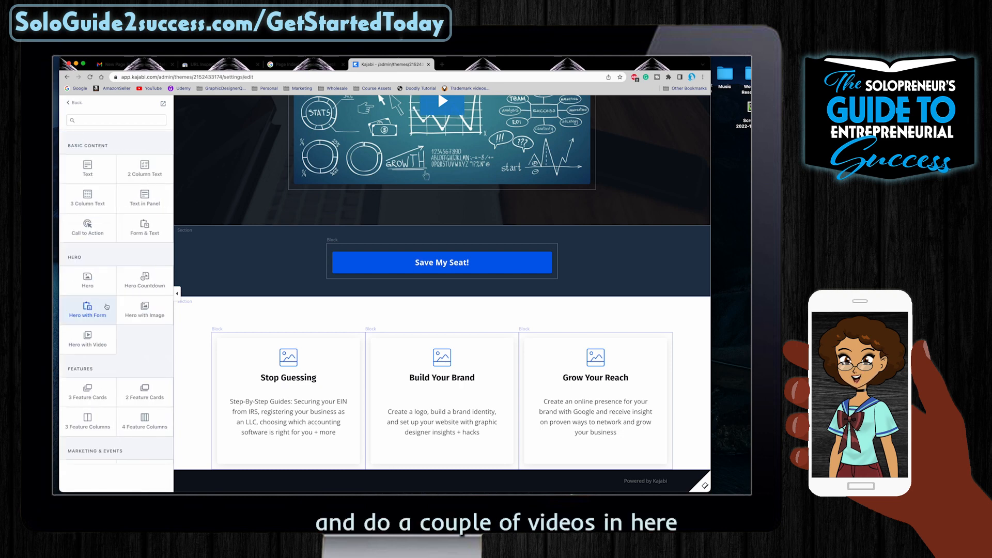
scroll(132, 350, "down", 10)
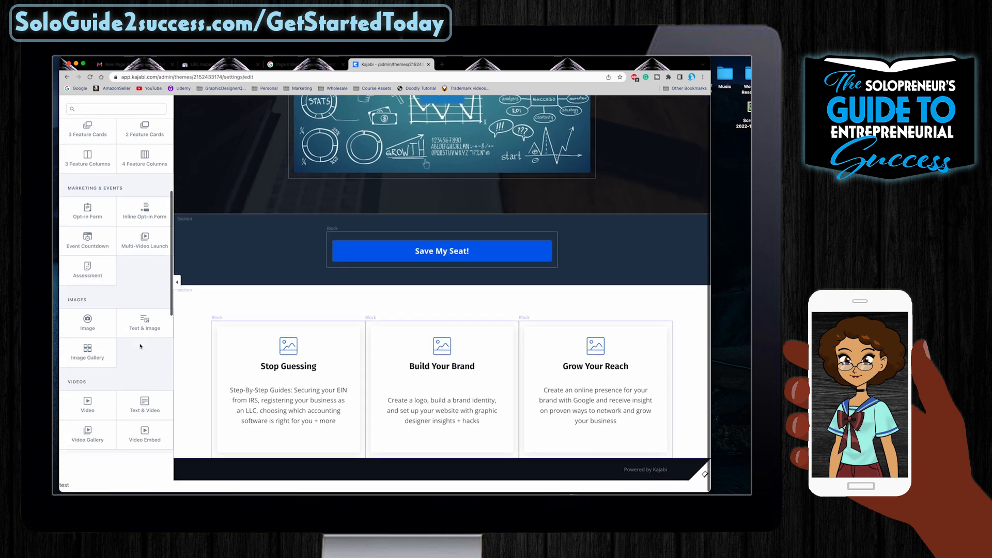
left_click(86, 354)
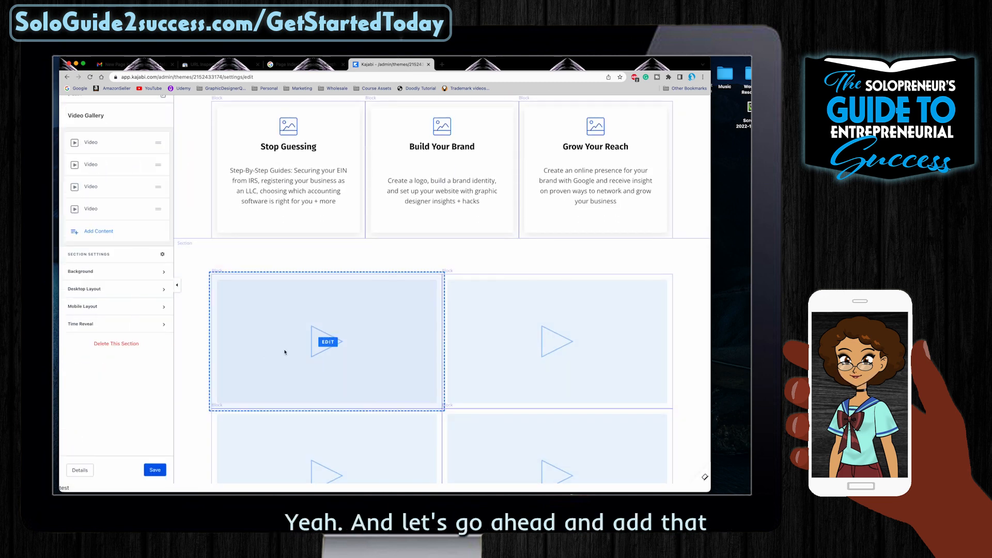
- Hide the third and fourth video blocks in the Video Gallery section
left_click(144, 189)
left_click(103, 229)
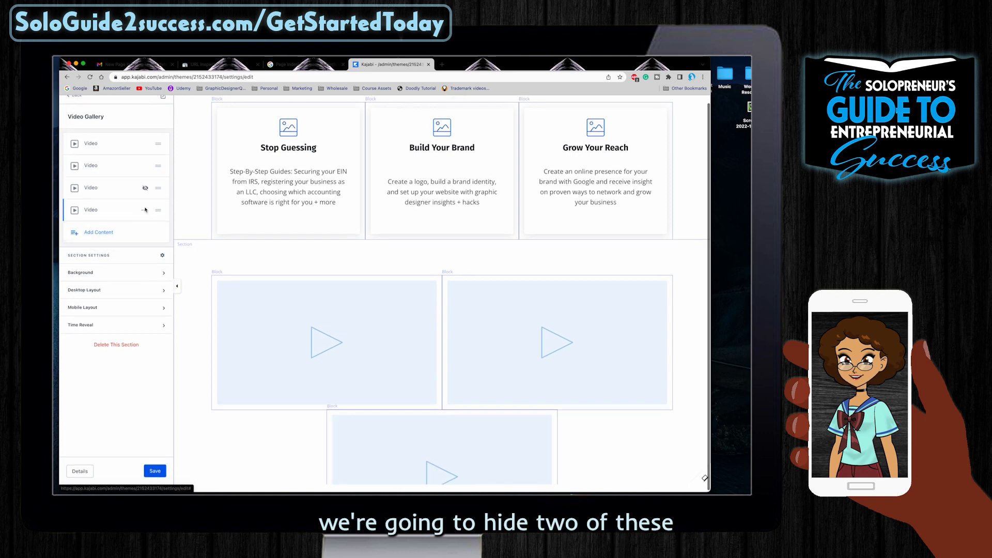
left_click(144, 210)
left_click(102, 251)
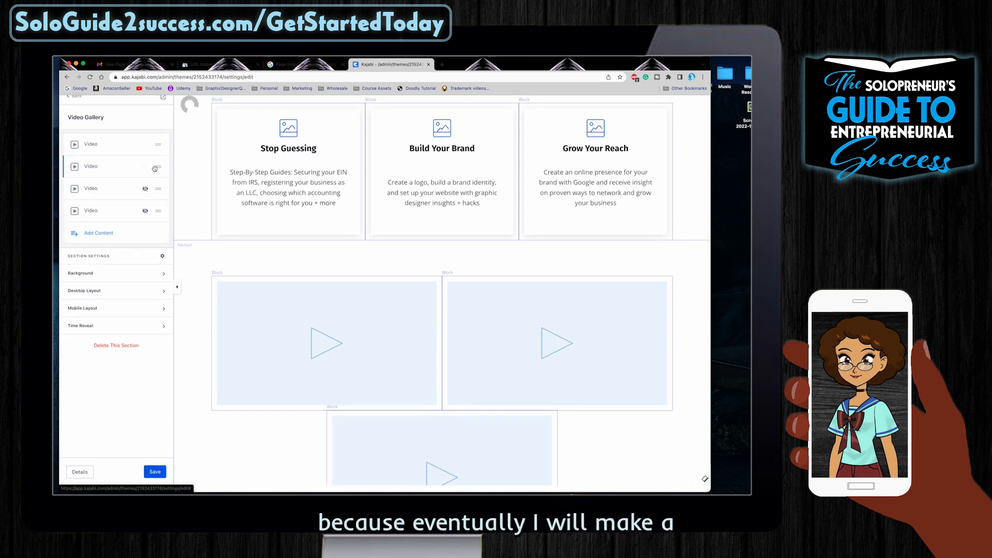
- Add a Text block to the Video Gallery section
left_click(102, 233)
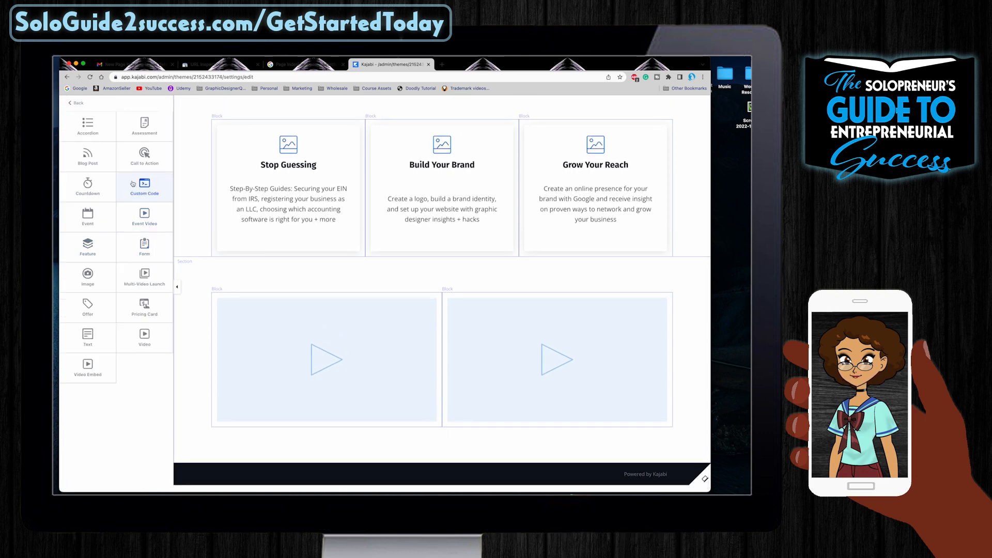
left_click(104, 288)
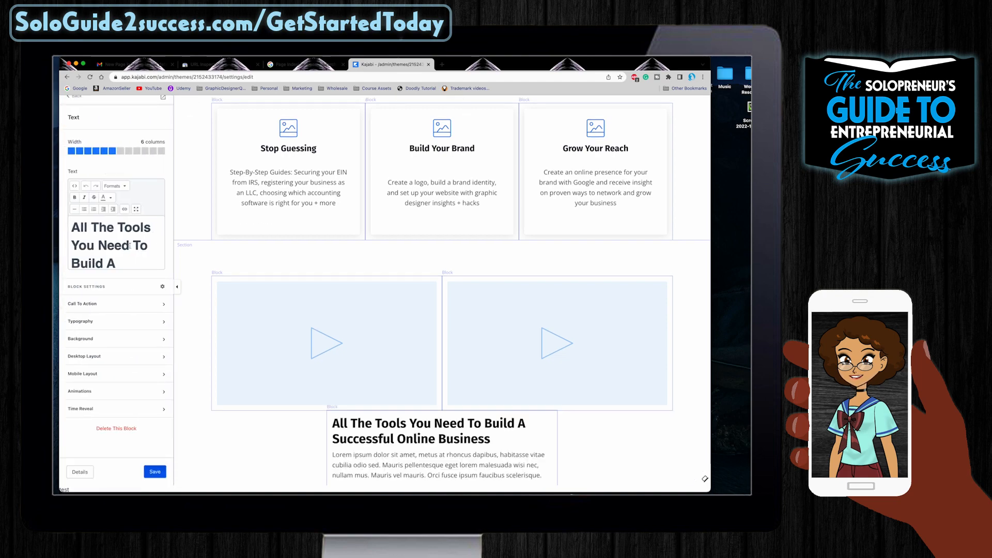
- Open sologuide2success.com/GetStartedToday in a new tab and copy its heading "Check Out A Couple Of The Videos From The Course"
left_click(441, 64)
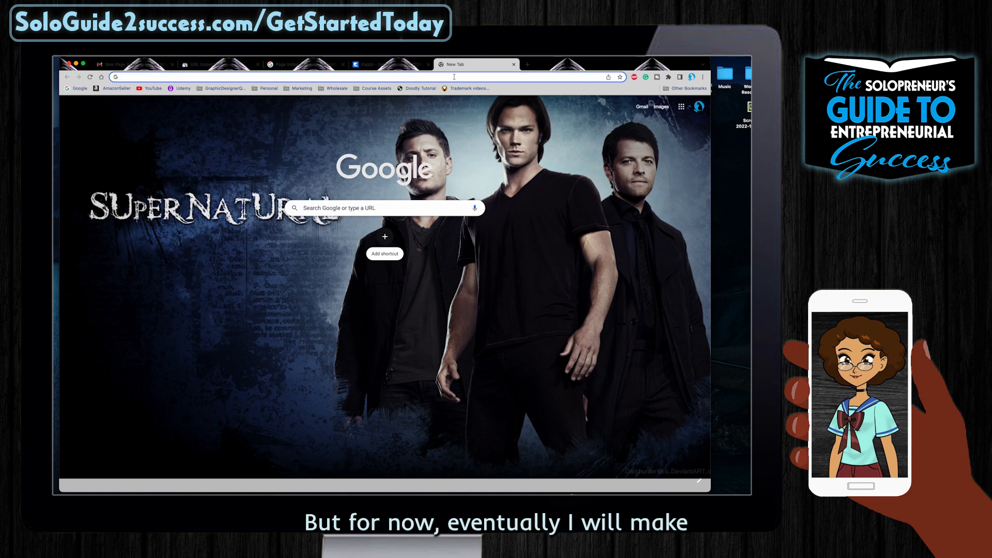
type("sologuide2success.com")
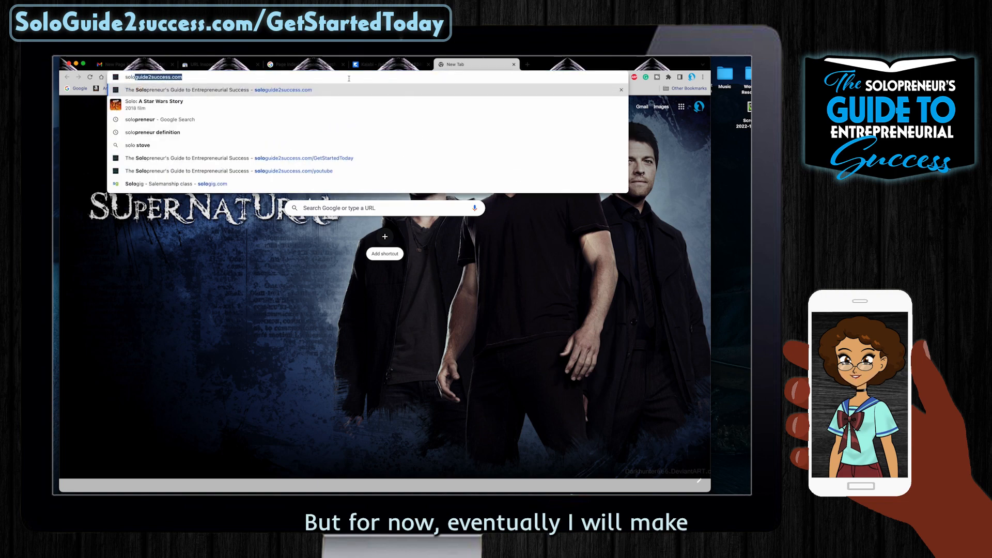
left_click(377, 161)
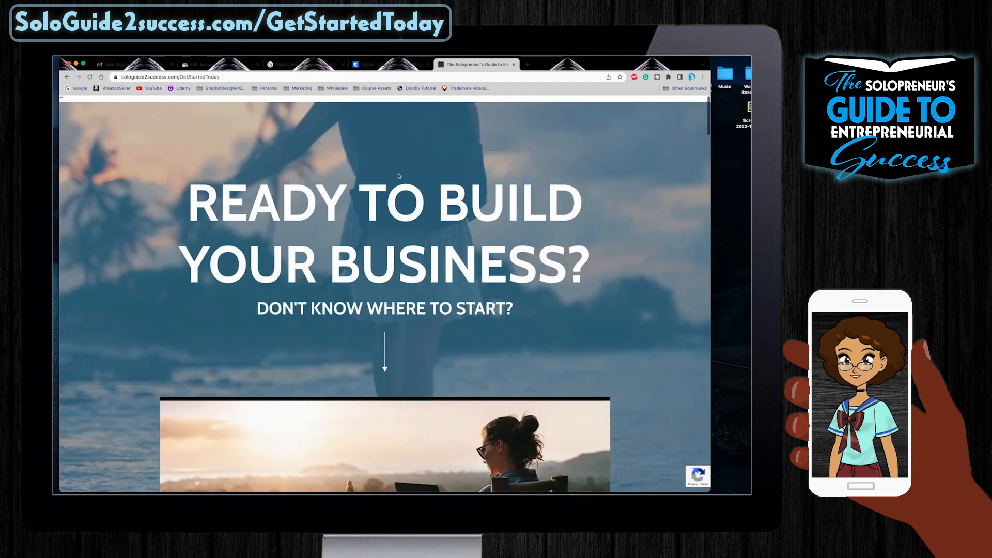
scroll(401, 174, "down", 20)
scroll(399, 173, "down", 15)
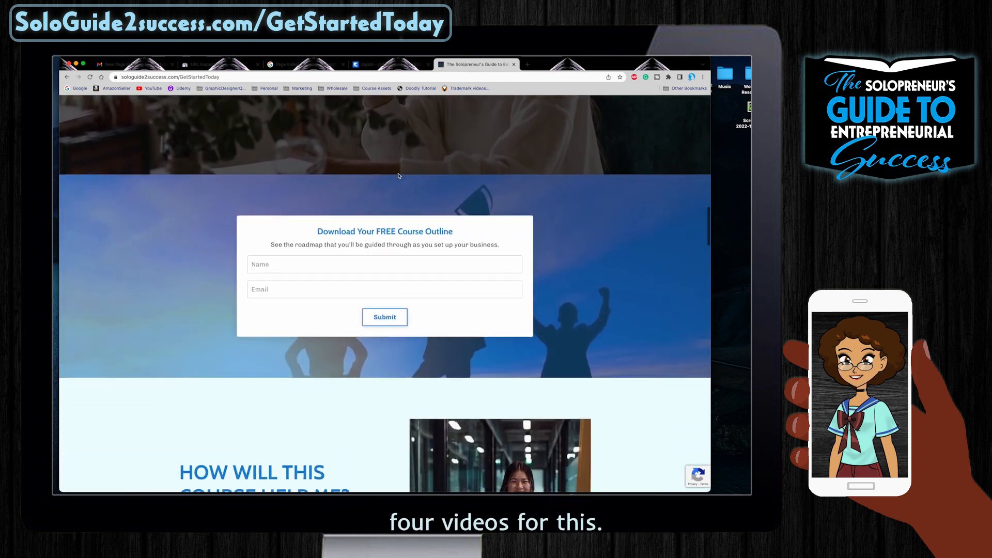
left_click_drag(611, 194, 205, 179)
key("ctrl+c")
- Back in the Kajabi editor, replace the Text block's heading with the copied one and delete the Lorem ipsum paragraph
left_click(364, 64)
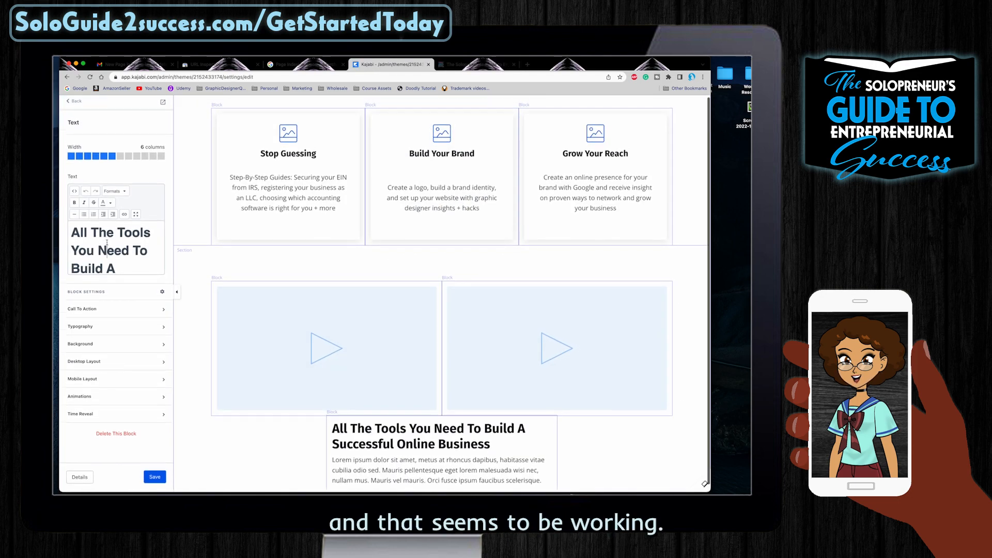
left_click_drag(71, 233, 131, 256)
key("ctrl+v")
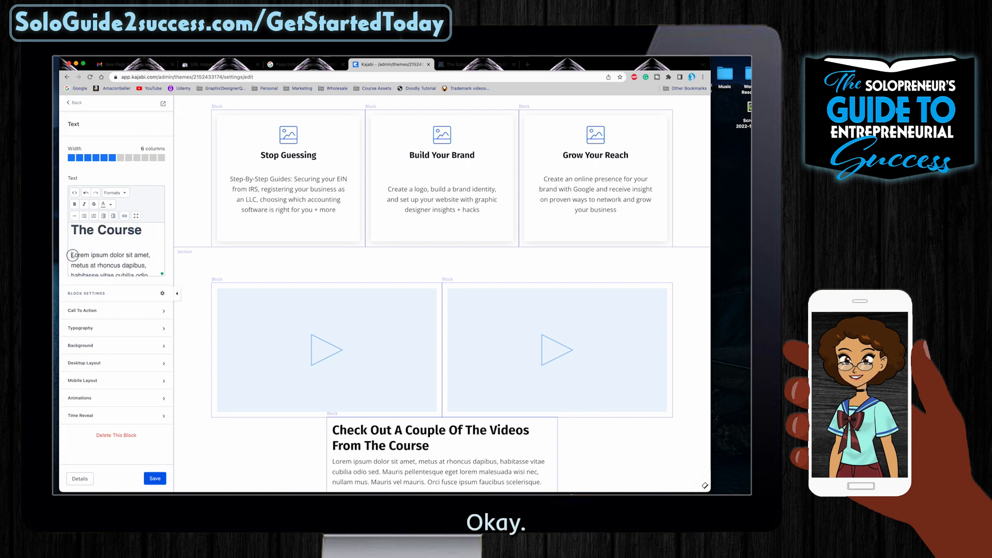
left_click_drag(72, 255, 168, 319)
key("BackSpace")
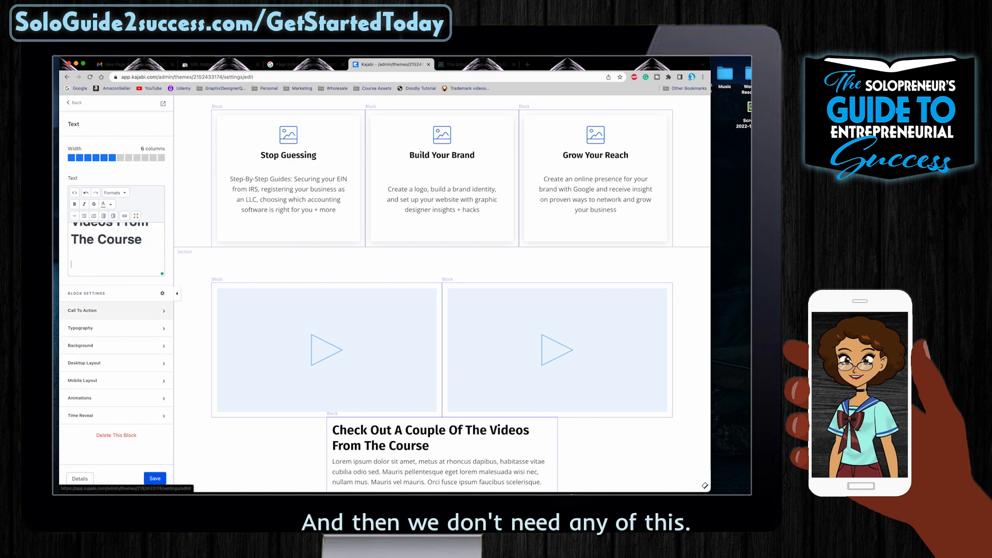
- Set the Text block's width to 12 columns, centre its text for desktop and mobile, and save the page
left_click(161, 158)
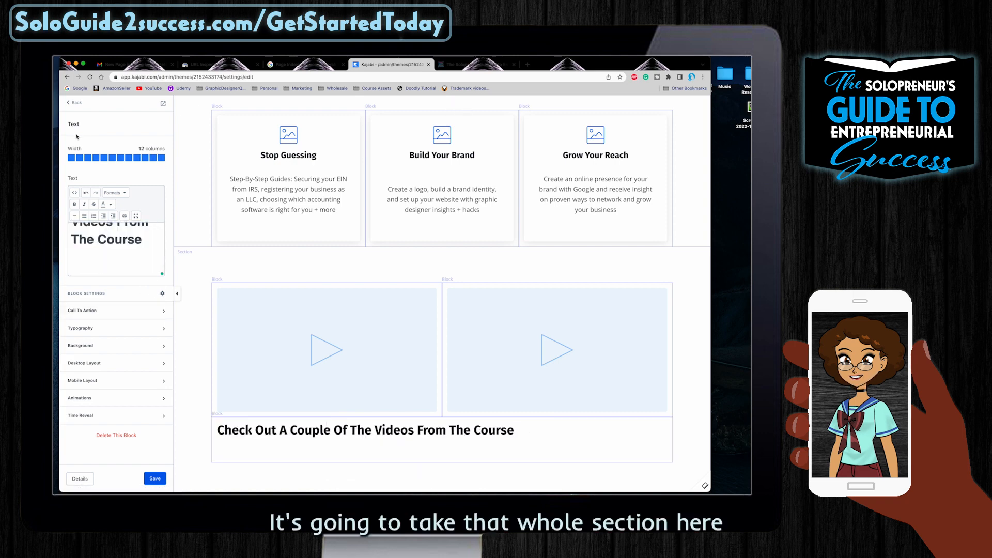
left_click(154, 475)
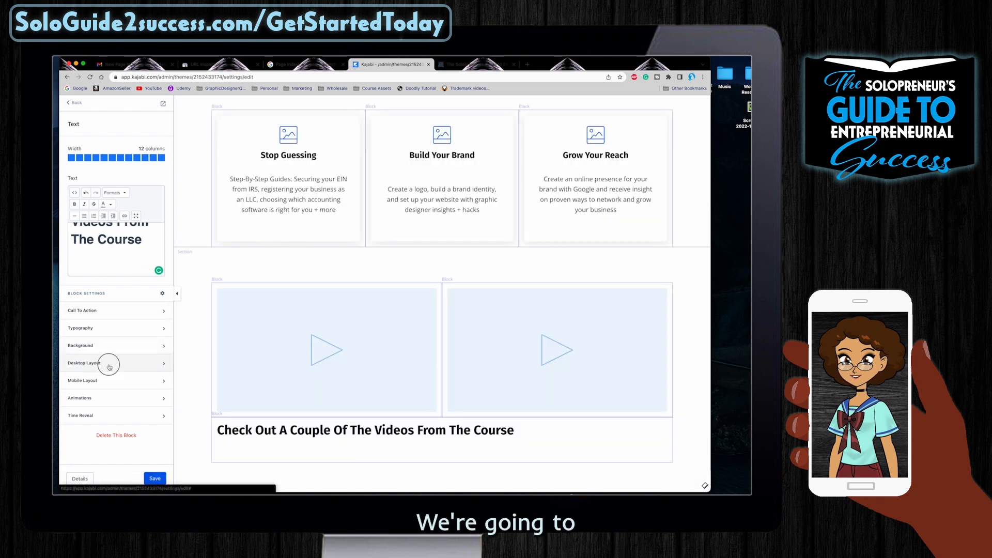
left_click(107, 364)
left_click(116, 421)
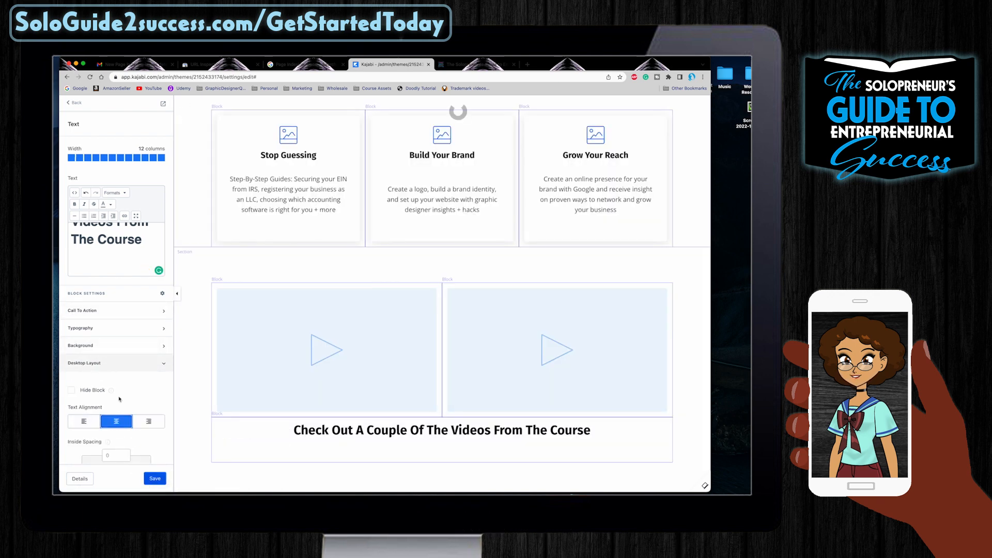
scroll(113, 400, "down", 3)
scroll(129, 390, "down", 2)
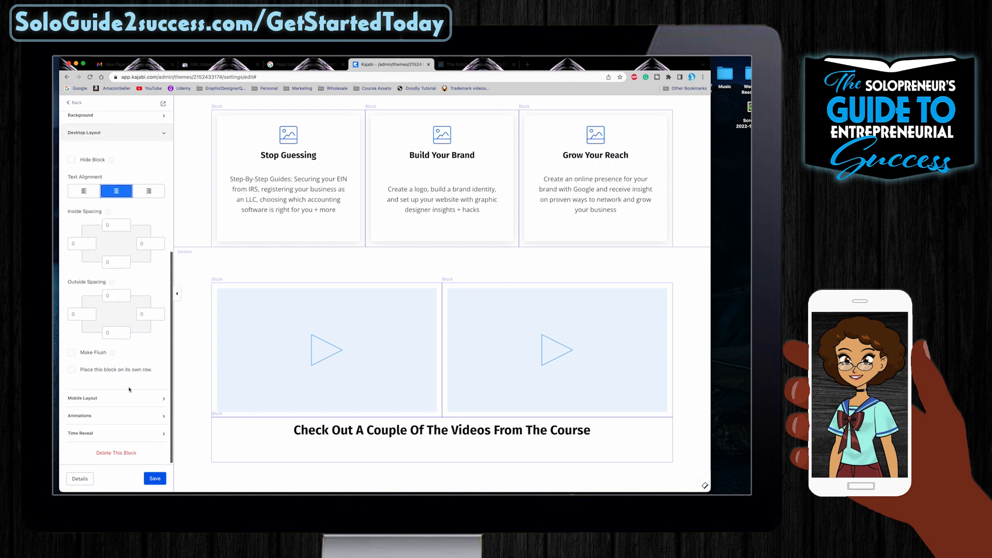
left_click(93, 396)
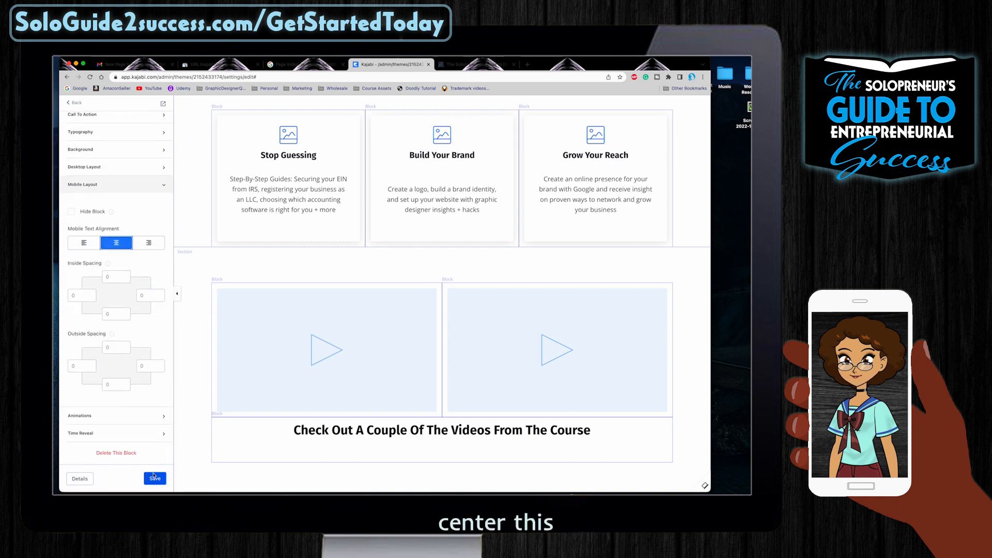
left_click(154, 478)
- Move the Text block above all the video blocks in the Video Gallery section
left_click(75, 105)
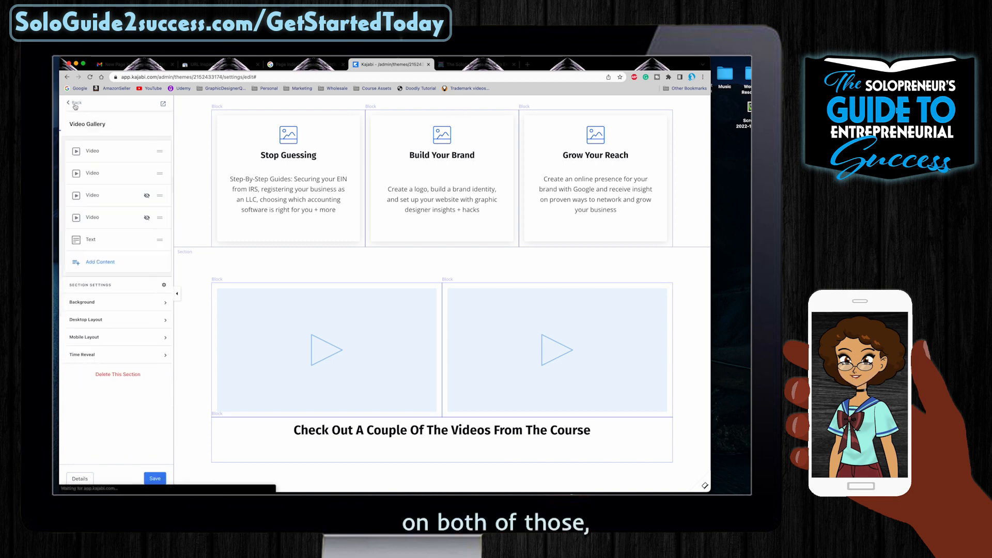
left_click(77, 103)
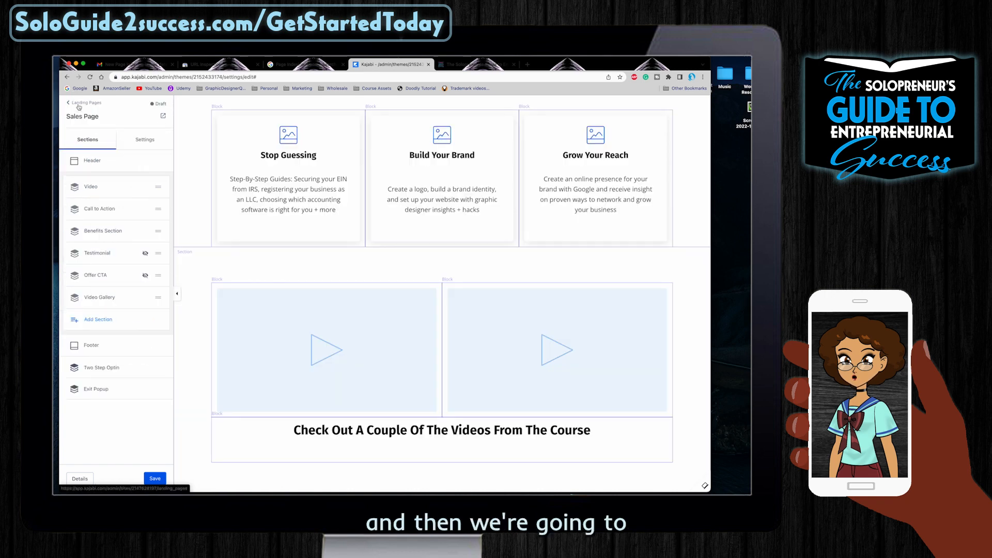
left_click(118, 304)
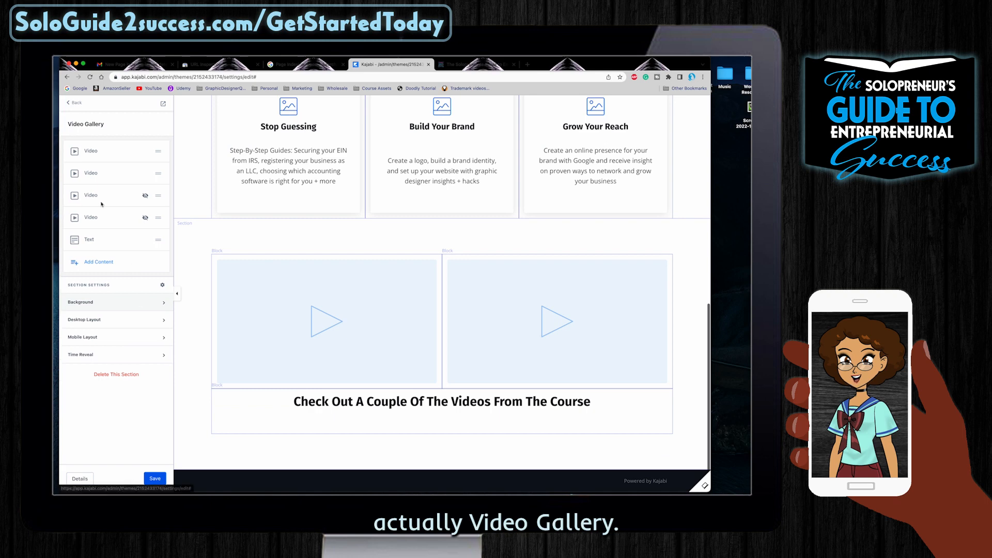
left_click_drag(159, 218, 154, 148)
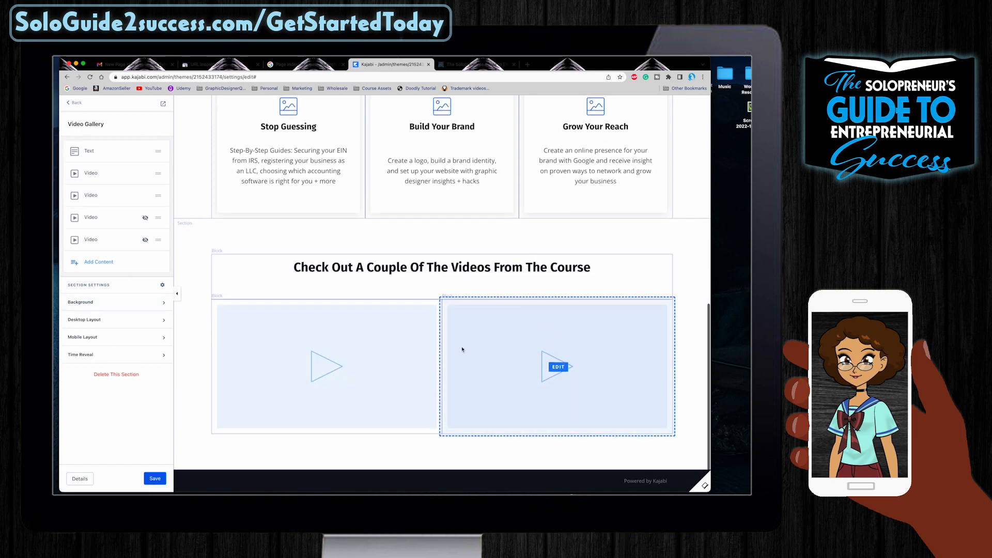
- Set the first gallery video block to the recent video titled "Why do you want to start a business?" on its thumbnail
left_click(349, 341)
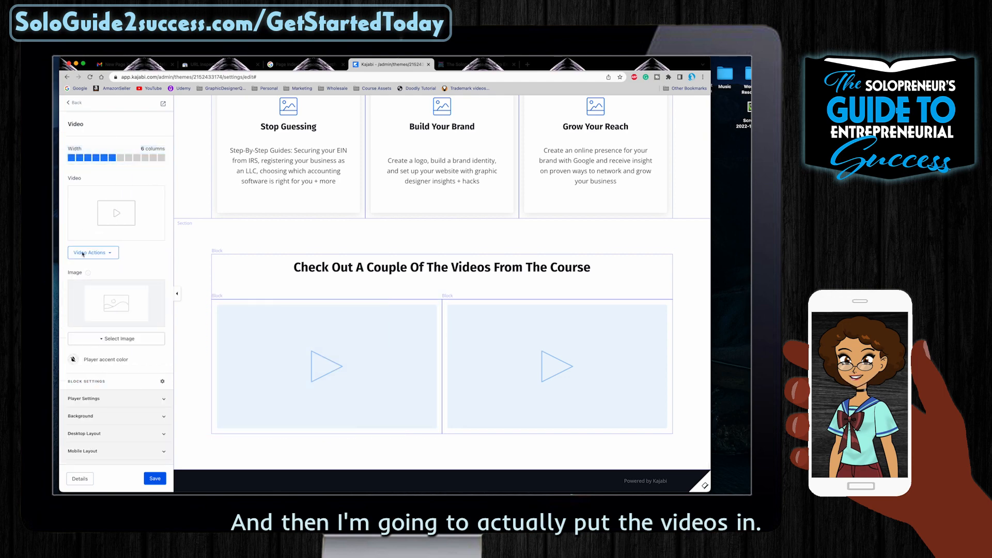
left_click(106, 253)
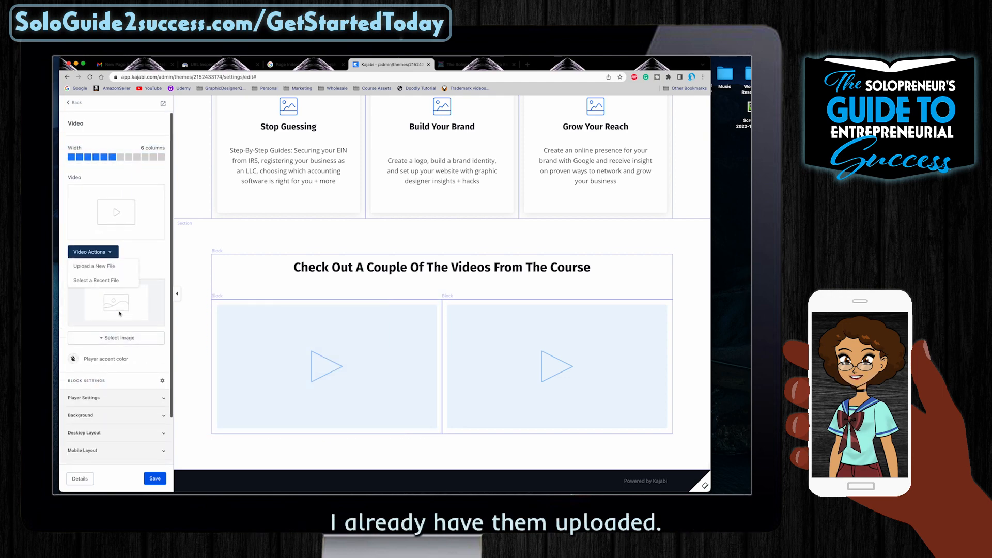
left_click(95, 281)
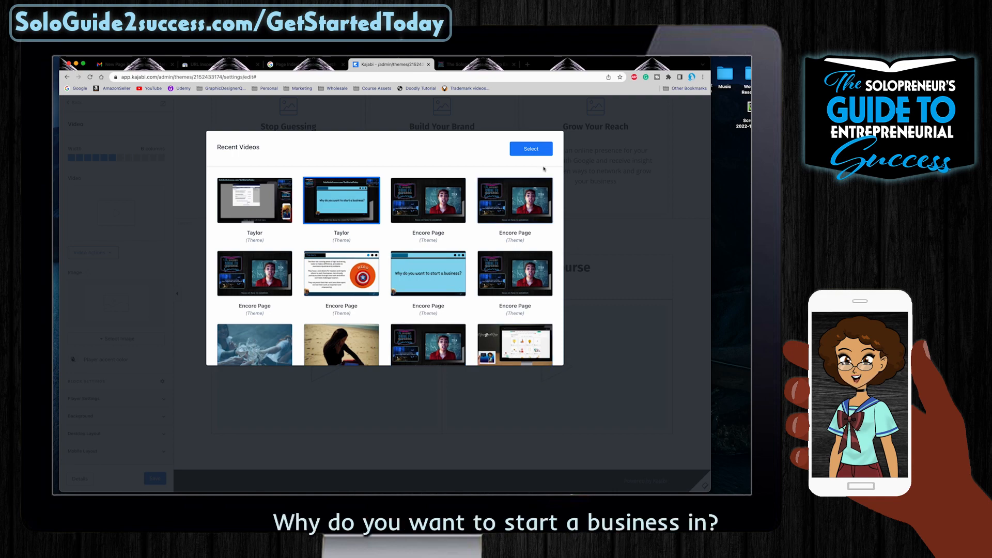
left_click(525, 148)
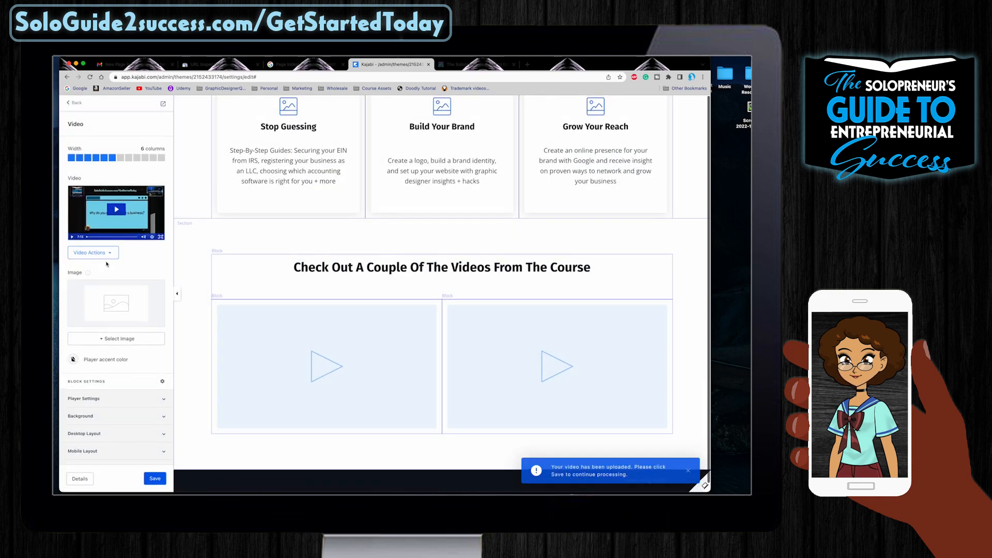
- Set the recent "Looking to Start A Business In 2023?" image as the first gallery video's thumbnail and save the page
left_click(118, 337)
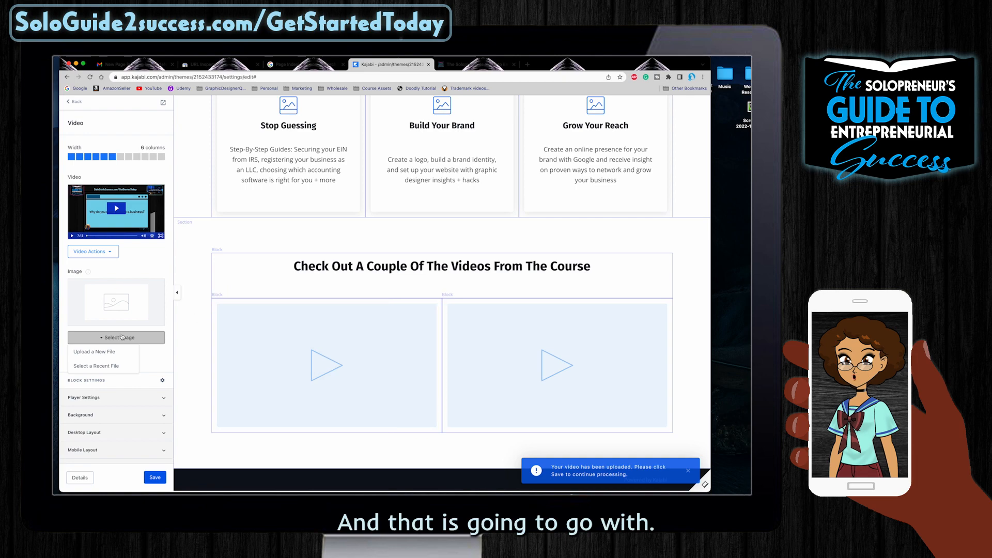
left_click(115, 366)
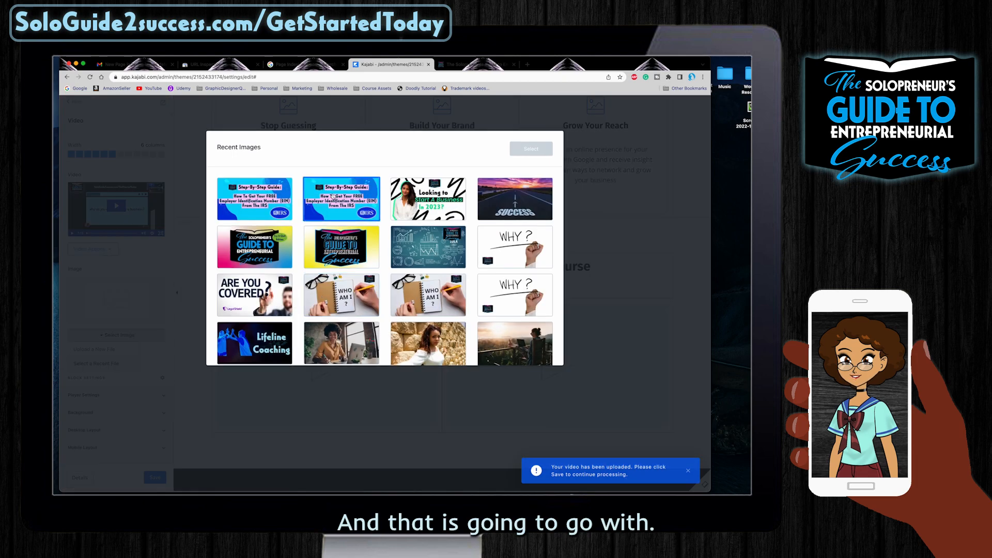
left_click(530, 148)
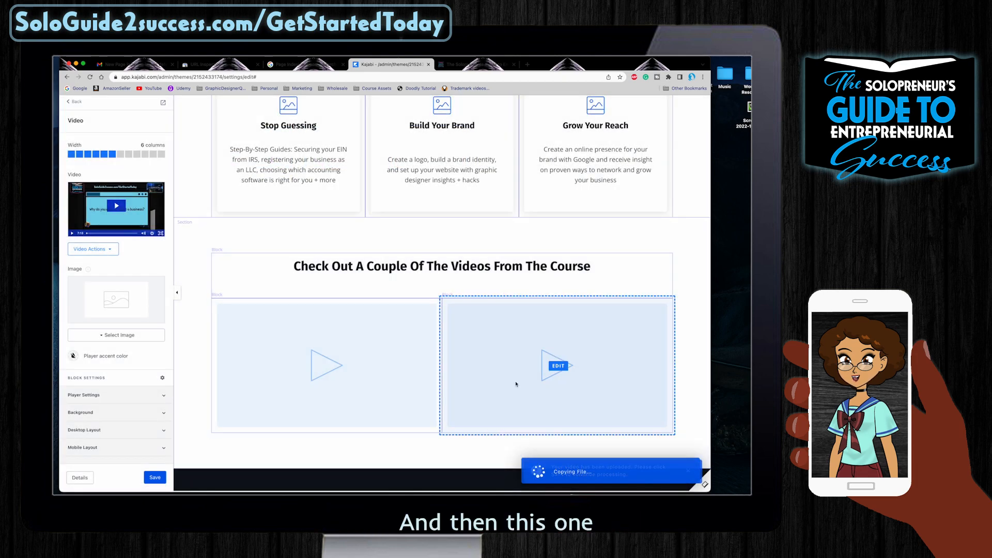
left_click(516, 384)
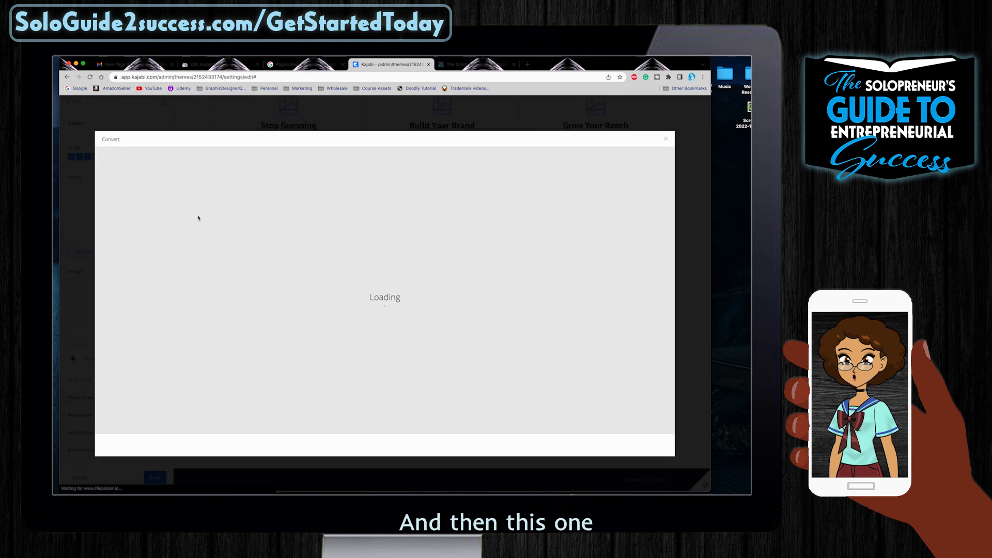
left_click(652, 444)
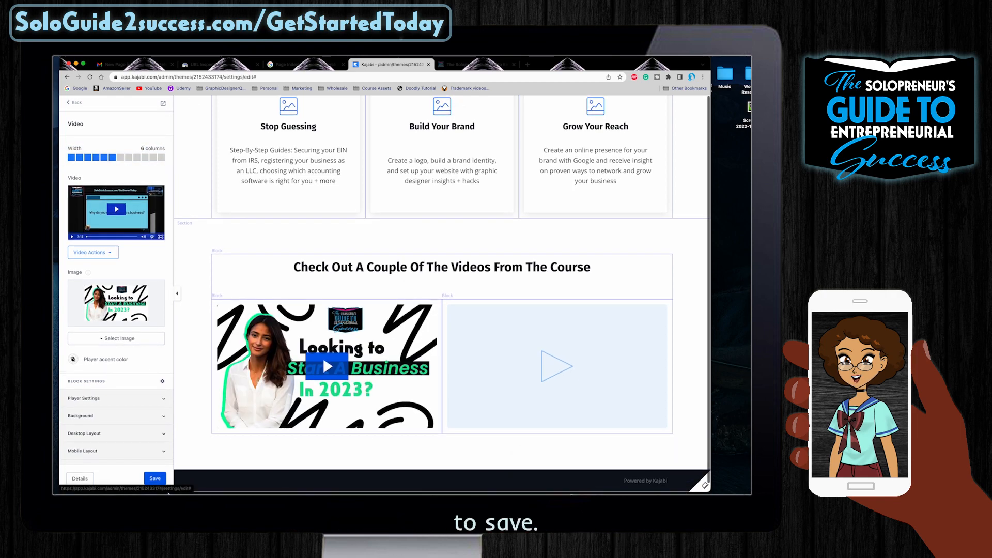
left_click(155, 479)
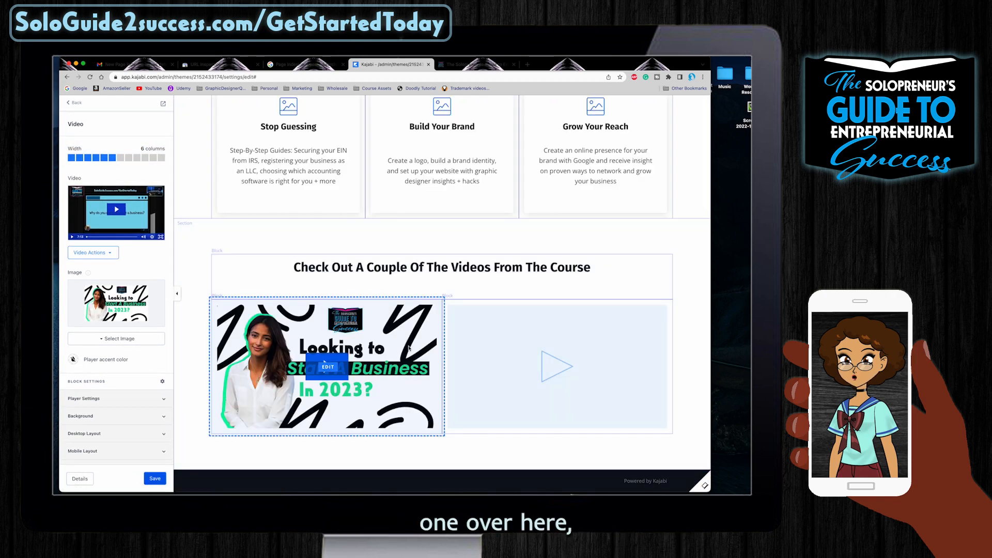
- Set the second gallery video block to the first video among the recent files
left_click(473, 327)
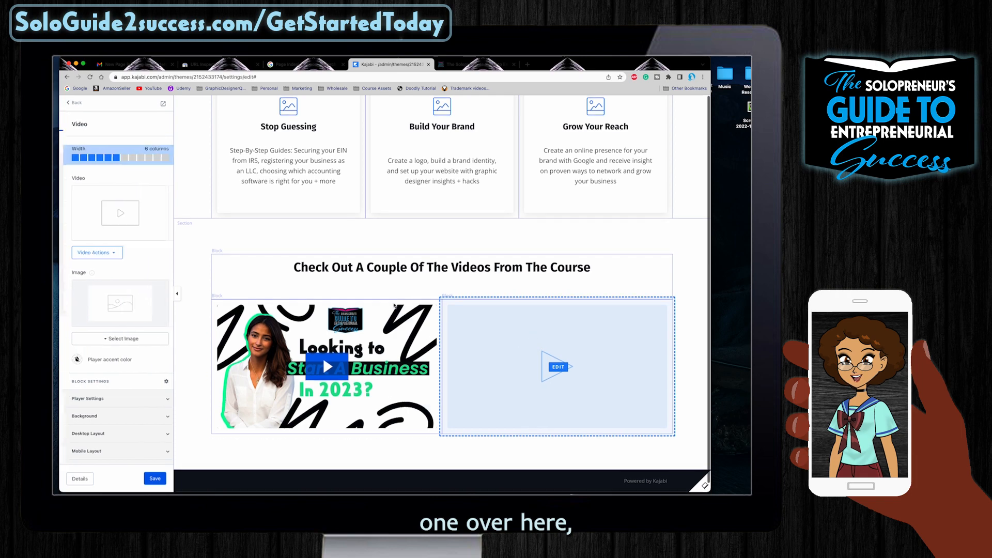
left_click(93, 251)
left_click(96, 280)
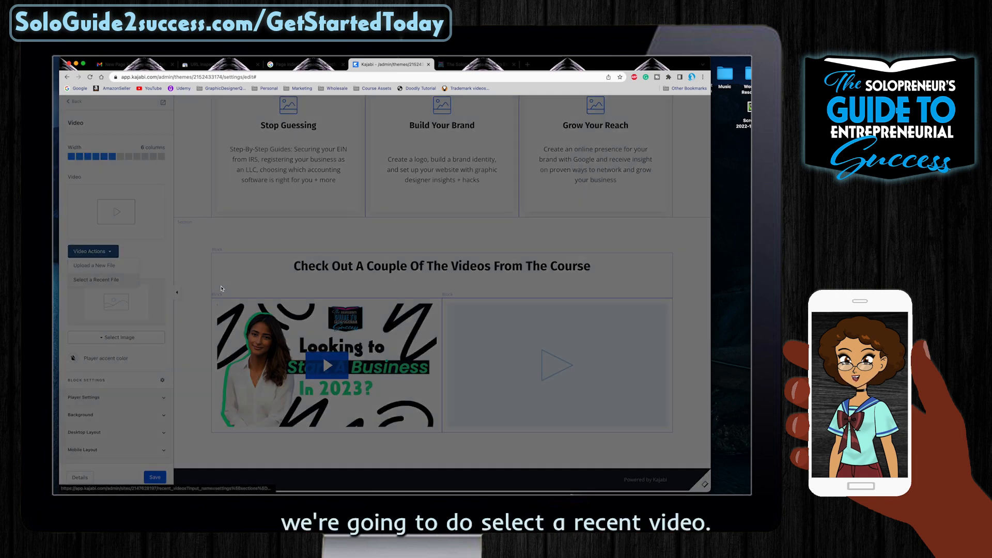
left_click(282, 206)
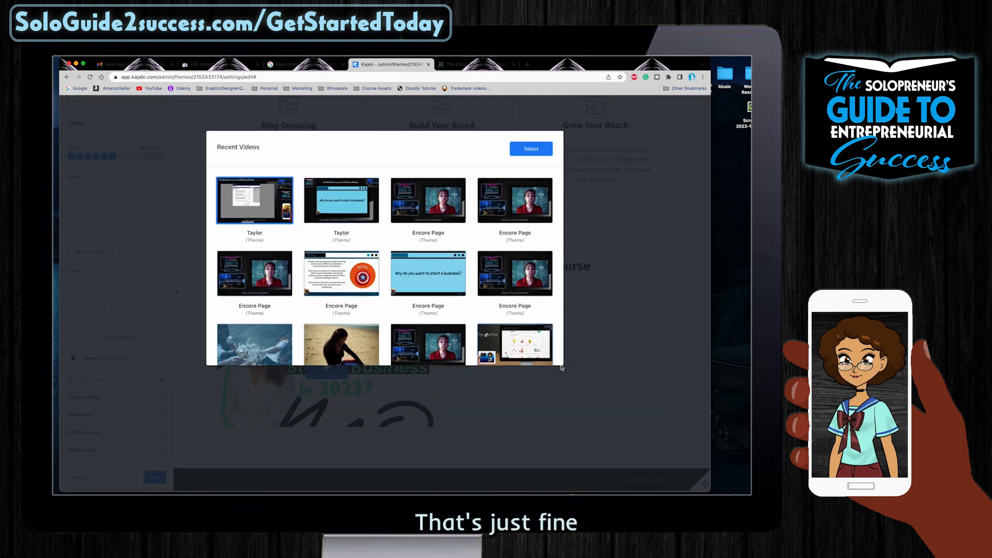
left_click(531, 149)
- Set the recent "Step-By-Step Guide" image about getting a free EIN from the IRS as the second gallery video's thumbnail and save the page
left_click(124, 333)
left_click(106, 361)
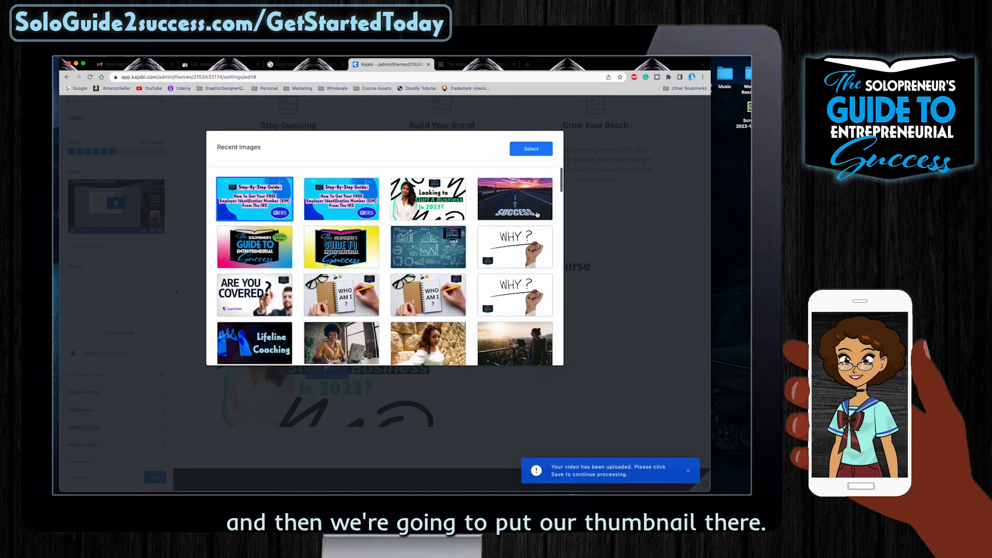
left_click(530, 149)
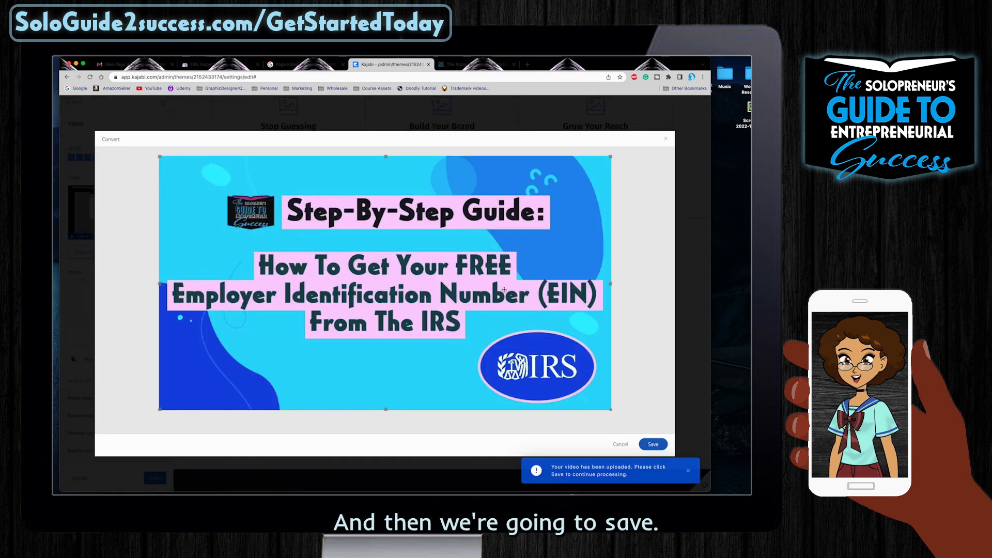
left_click(654, 444)
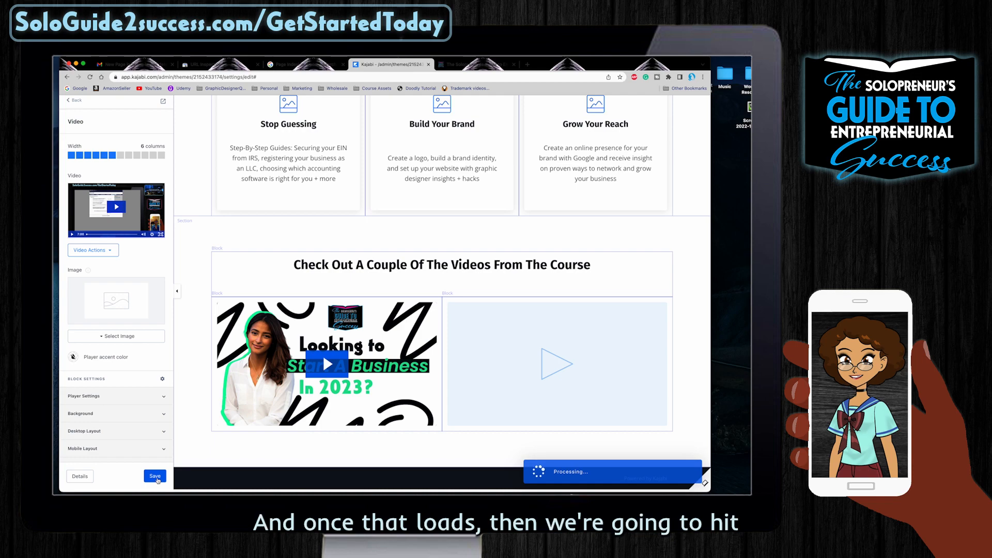
left_click(158, 478)
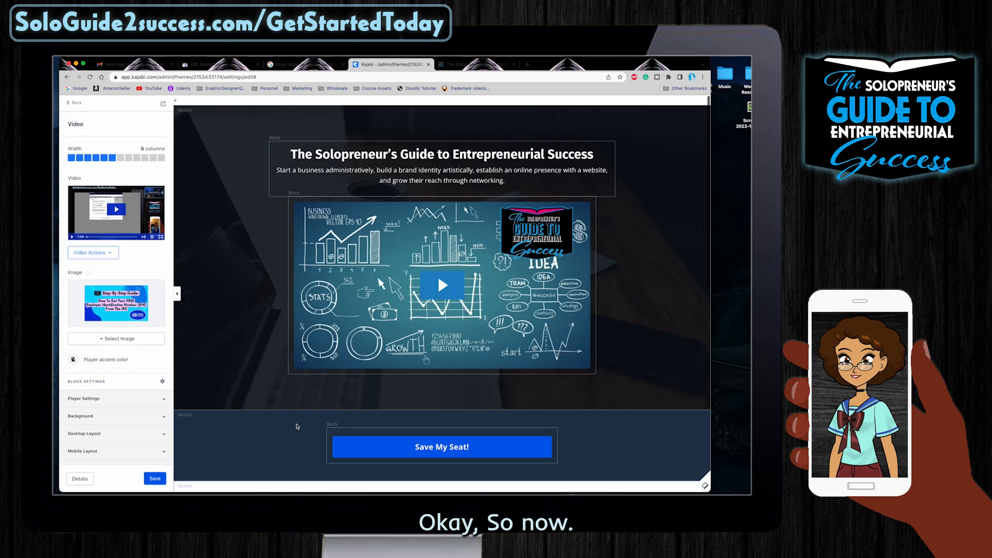
- Save the customized Sales Page and publish its draft from the list of landing pages
scroll(297, 426, "up", 4)
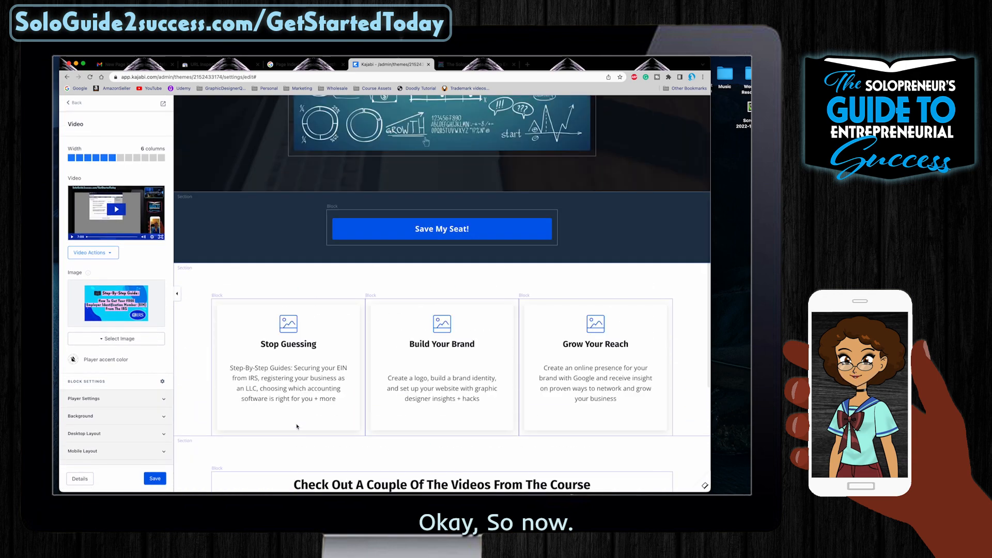
scroll(298, 426, "down", 1)
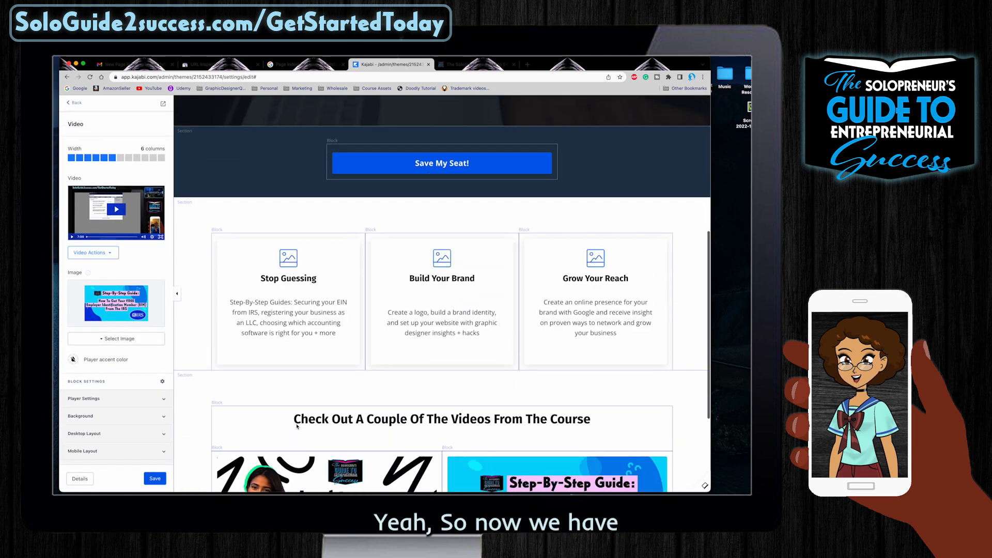
scroll(297, 426, "up", 5)
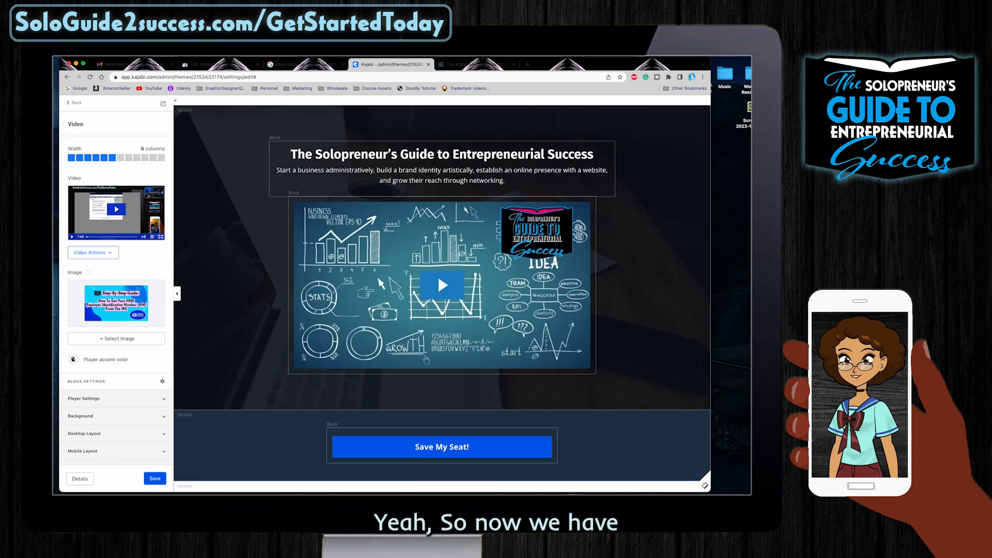
left_click(74, 103)
left_click(153, 476)
left_click(78, 104)
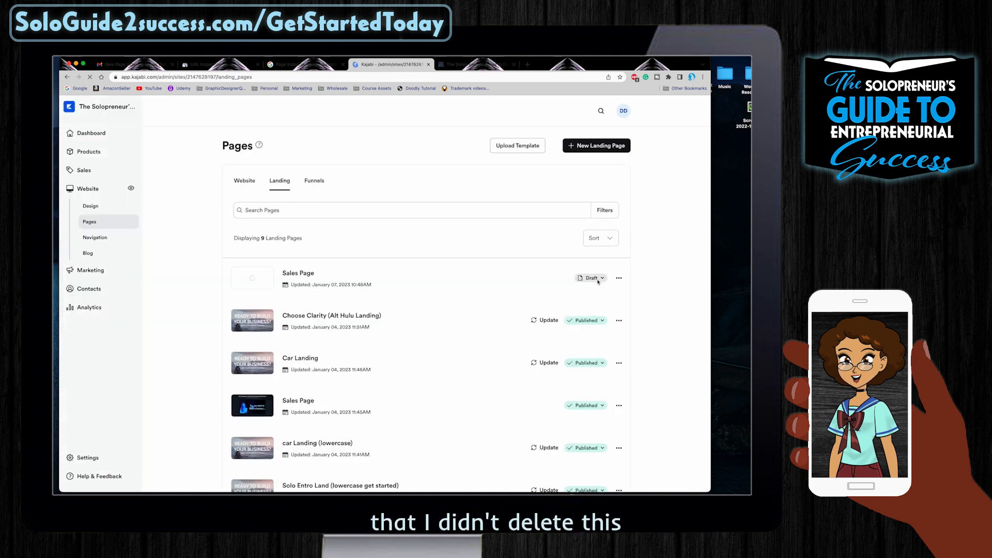
left_click(592, 278)
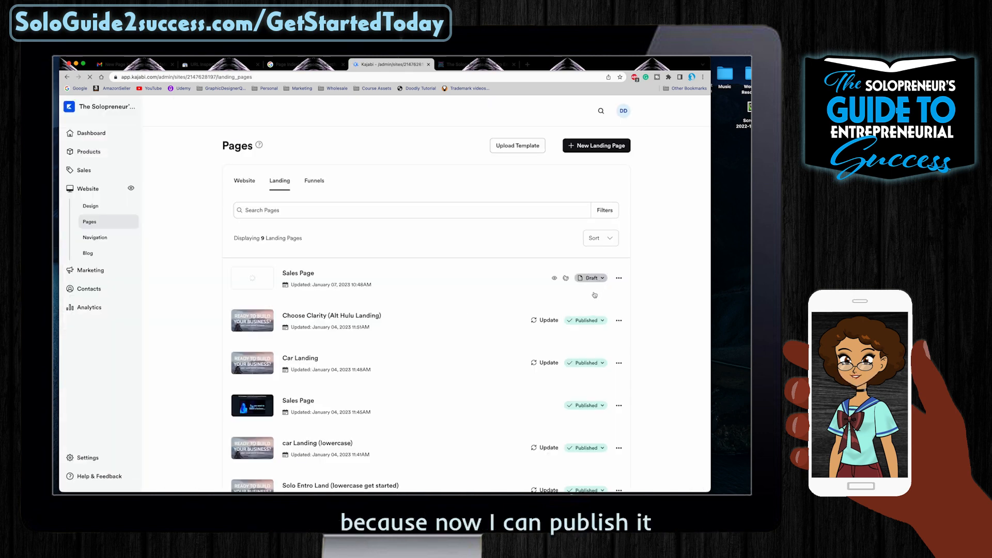
left_click(549, 299)
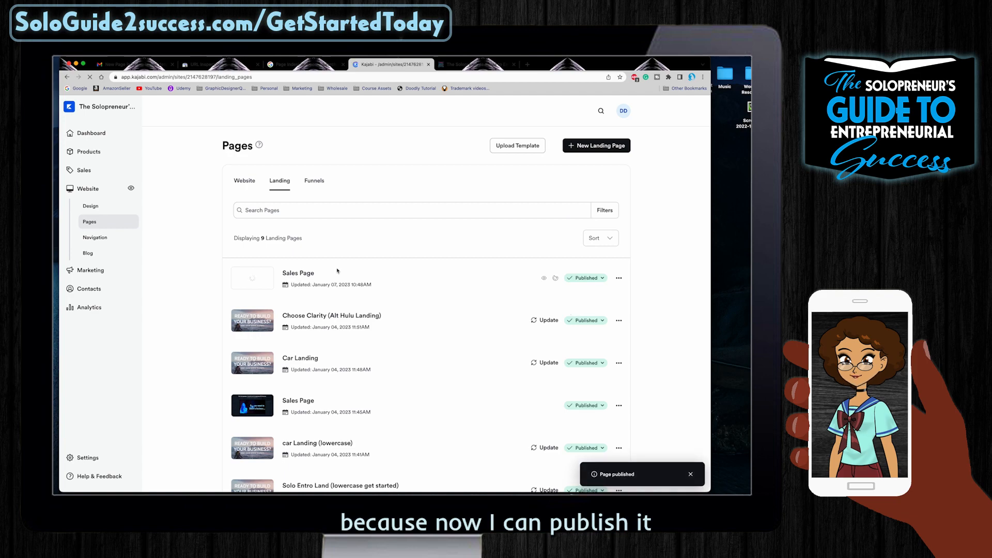
- Close the live GetStartedToday page and switch to Google Search Console's URL inspection
left_click(489, 65)
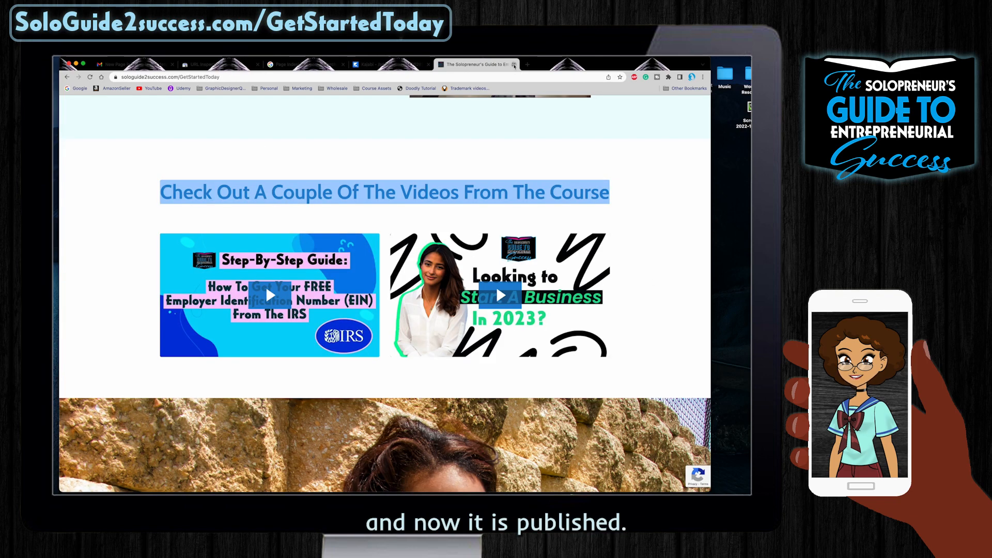
left_click(513, 64)
left_click(305, 65)
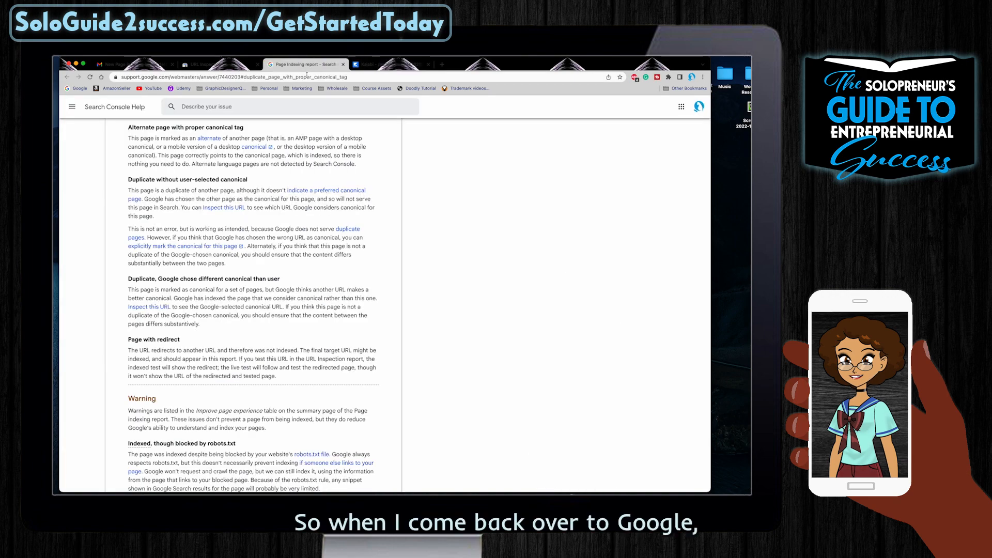
left_click(206, 66)
scroll(425, 290, "up", 2)
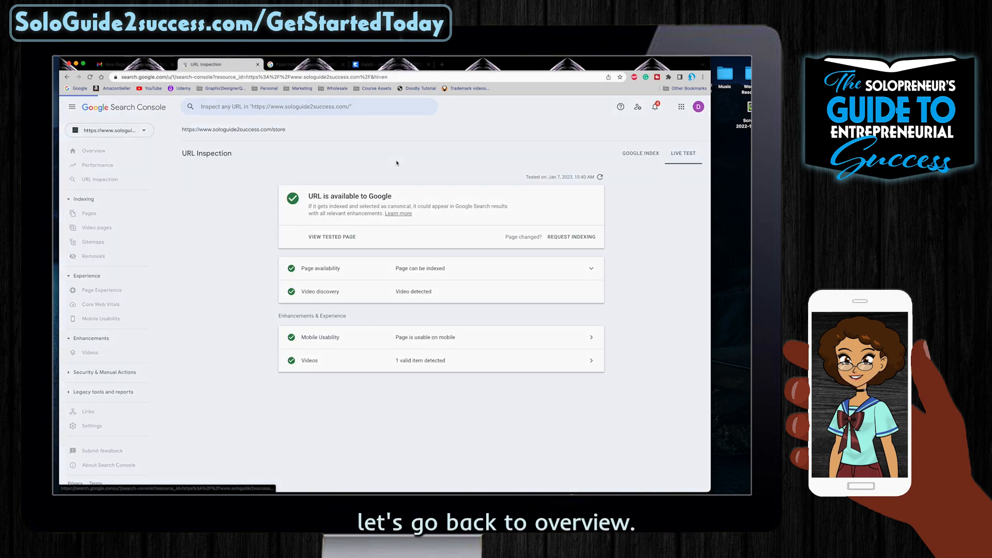
- From the overview's full page indexing report, open the issue "Duplicate, Google chose different canonical than user"
left_click(94, 150)
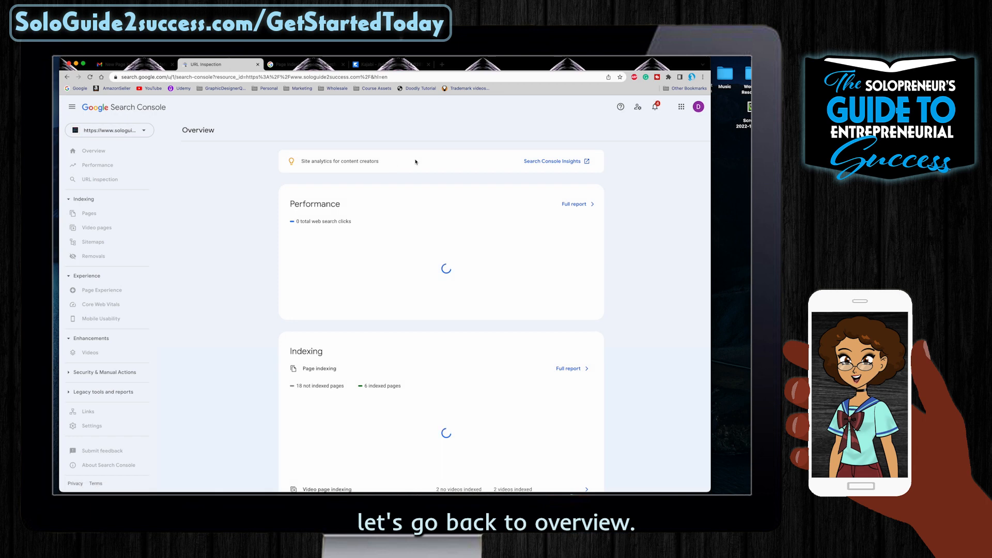
scroll(439, 354, "down", 5)
scroll(329, 254, "up", 2)
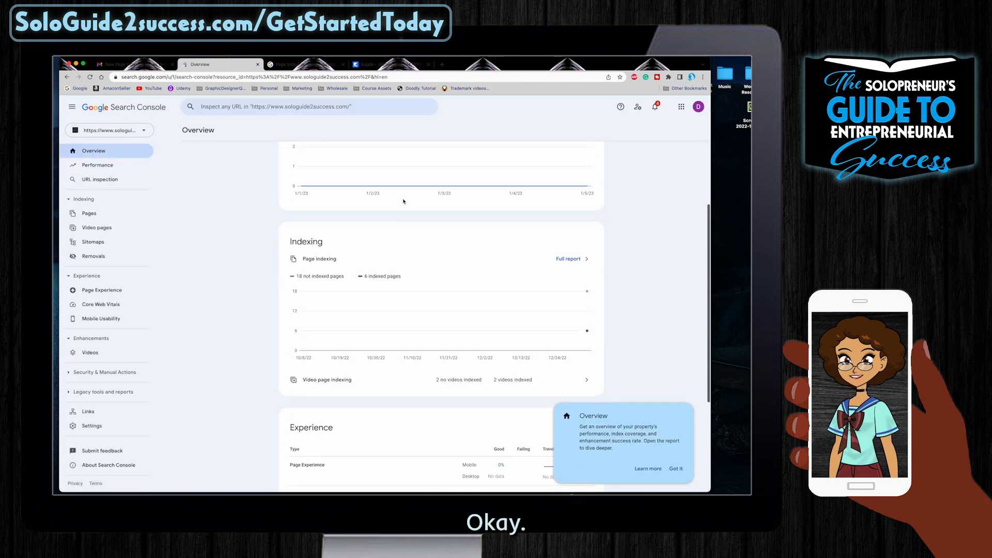
left_click(567, 258)
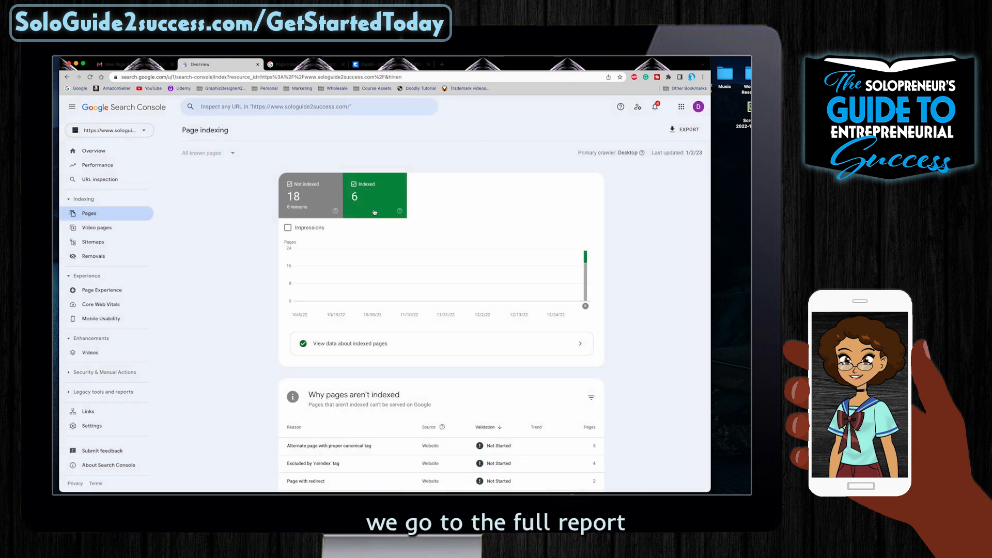
scroll(395, 290, "down", 3)
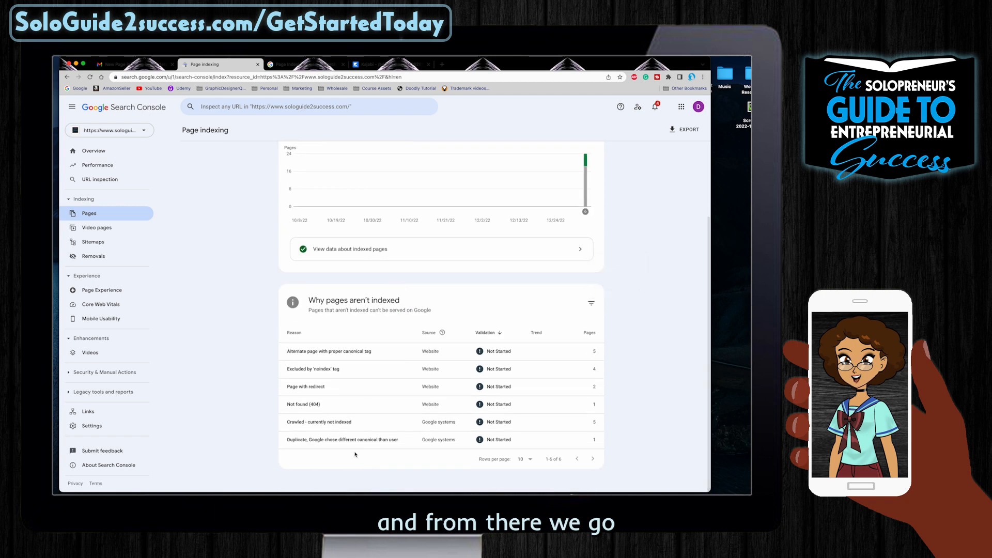
left_click(518, 446)
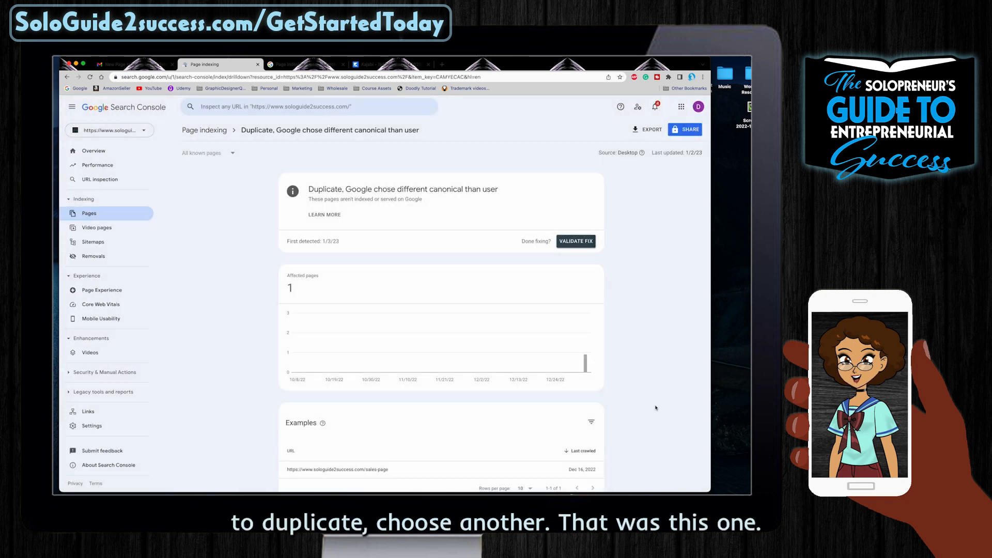
- Inspect the affected sales-page URL with a live test and request indexing for it
scroll(582, 279, "down", 1)
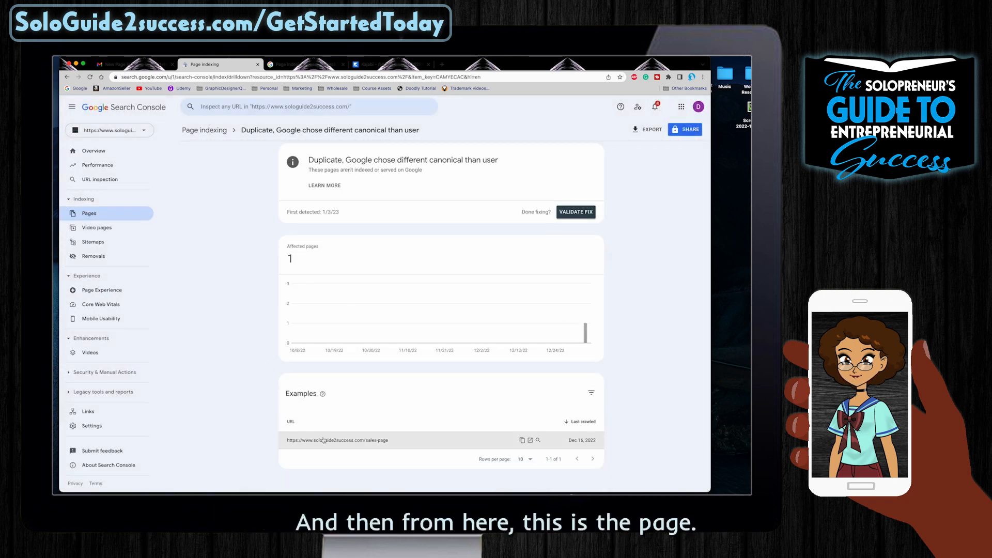
left_click(393, 438)
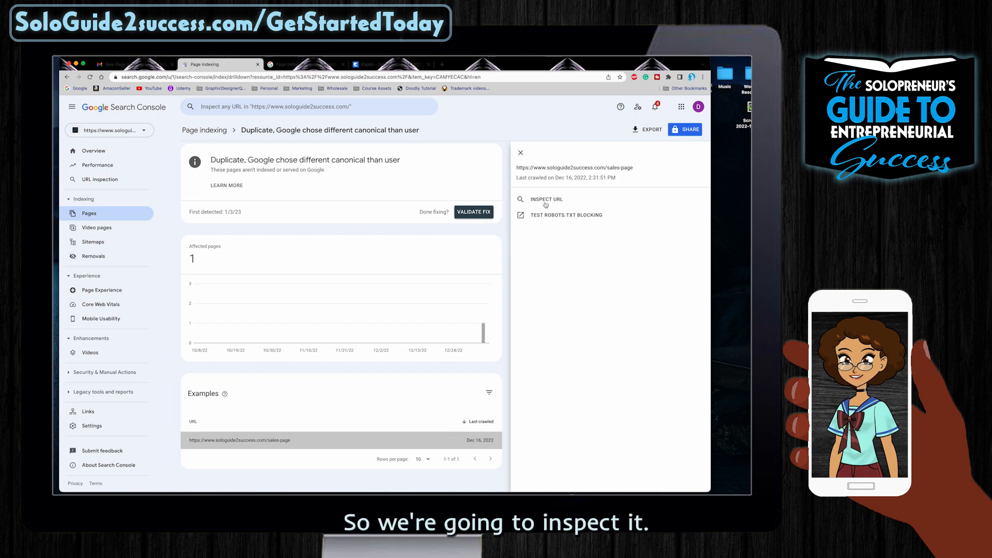
left_click(540, 199)
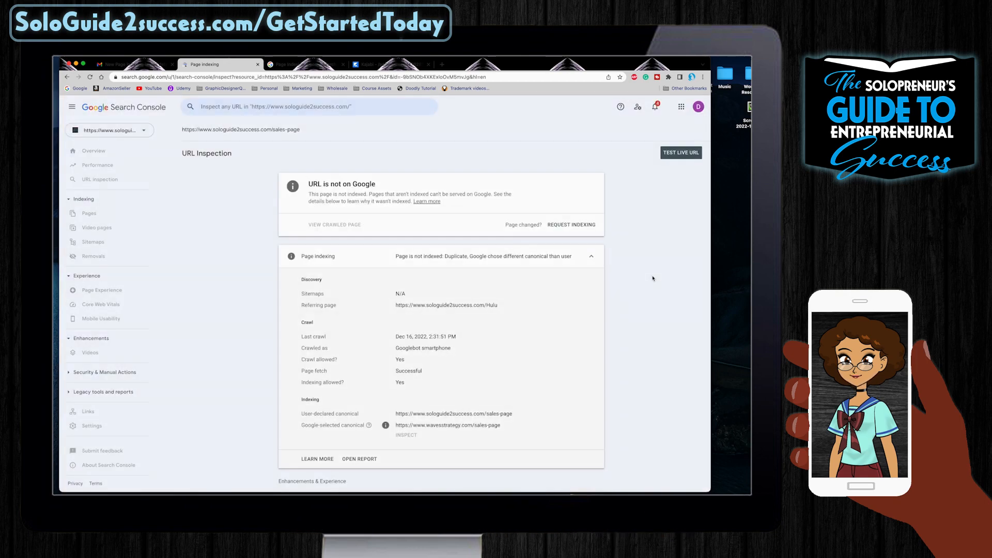
left_click(683, 156)
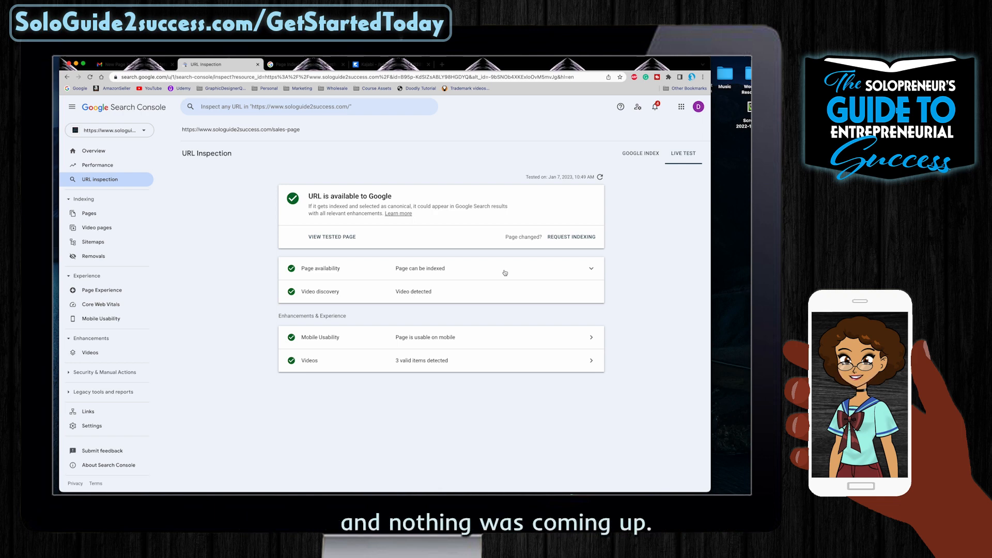
left_click(579, 237)
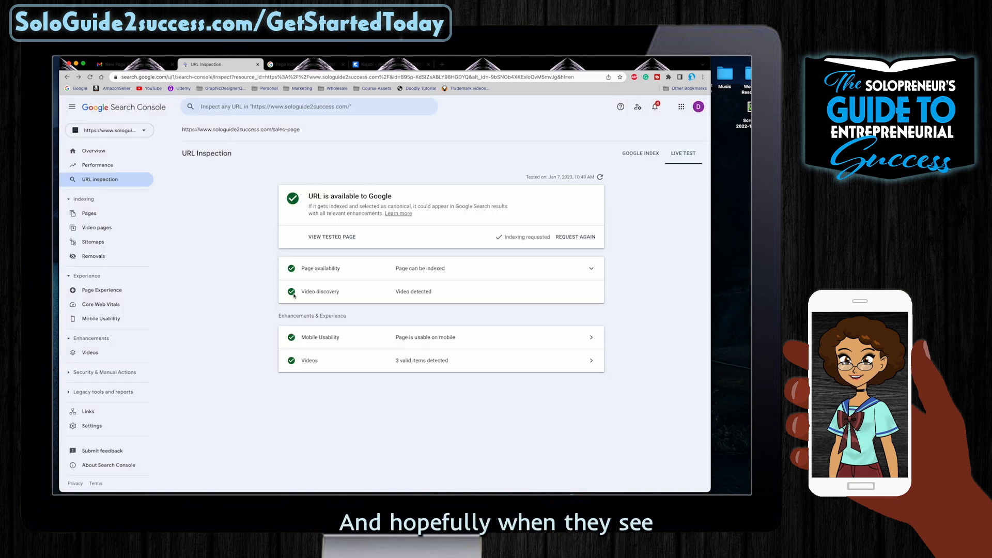
- Open the video page indexing report and view the "Video not processed" details for the GetStartedToday page
left_click(95, 150)
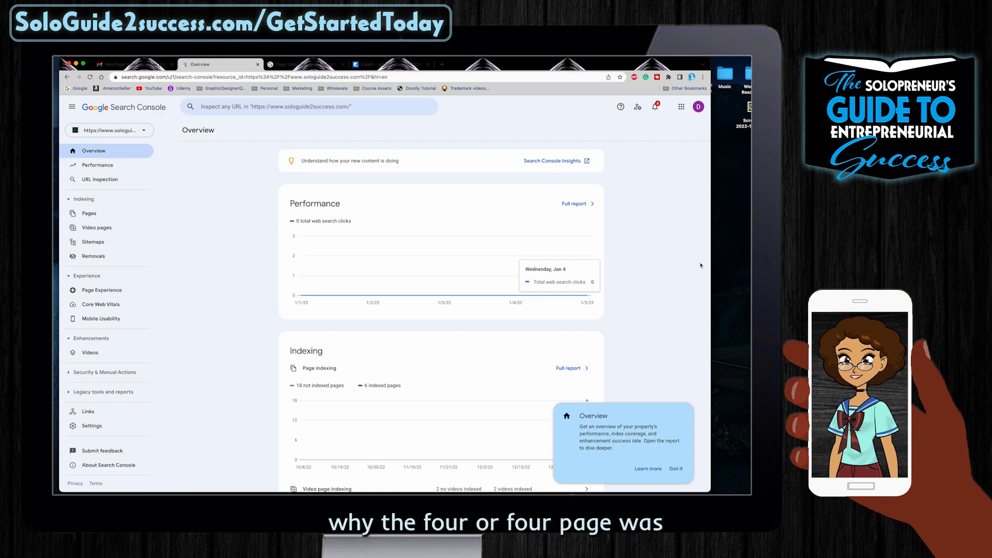
scroll(629, 270, "down", 5)
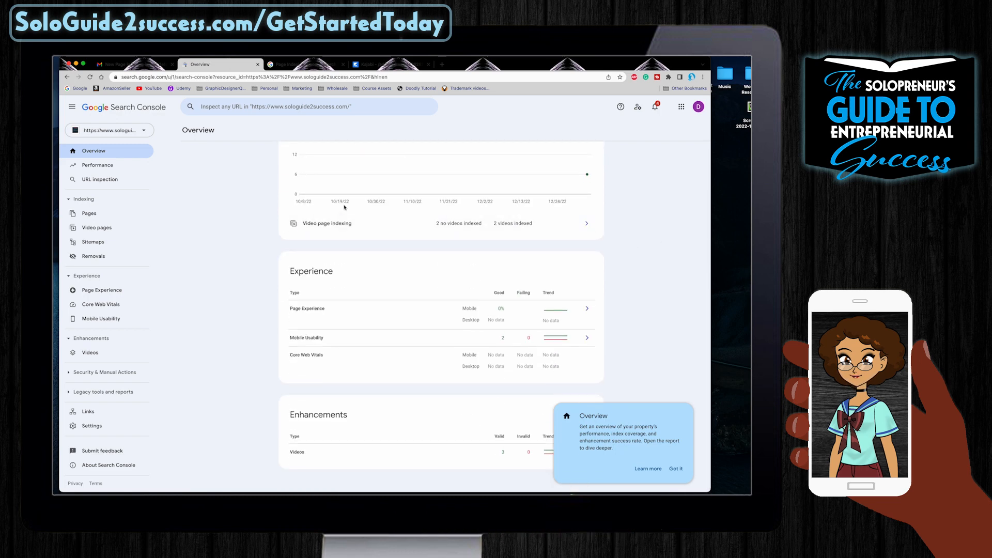
scroll(344, 207, "up", 3)
left_click(574, 211)
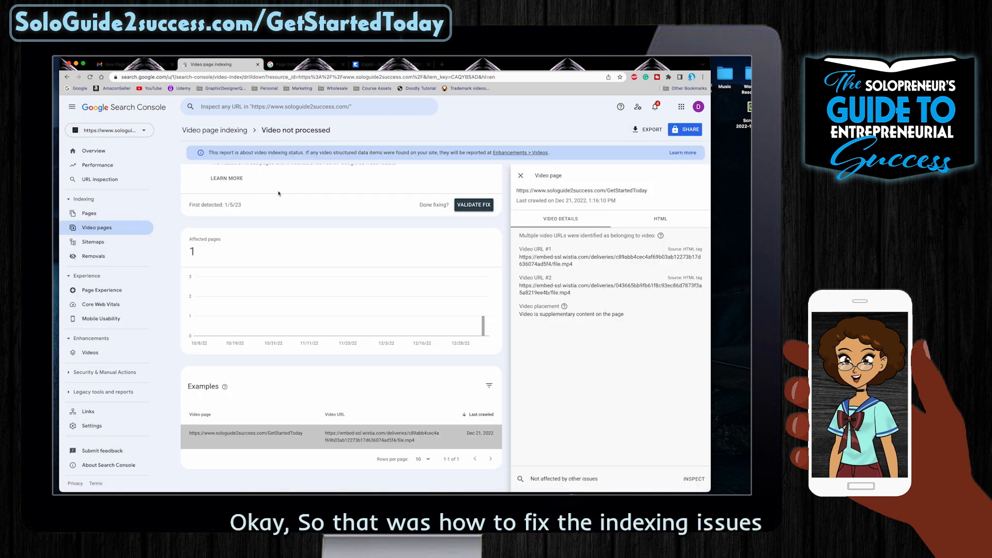
- Return to the property overview and look through its Indexing, Experience and Enhancements summaries
left_click(93, 150)
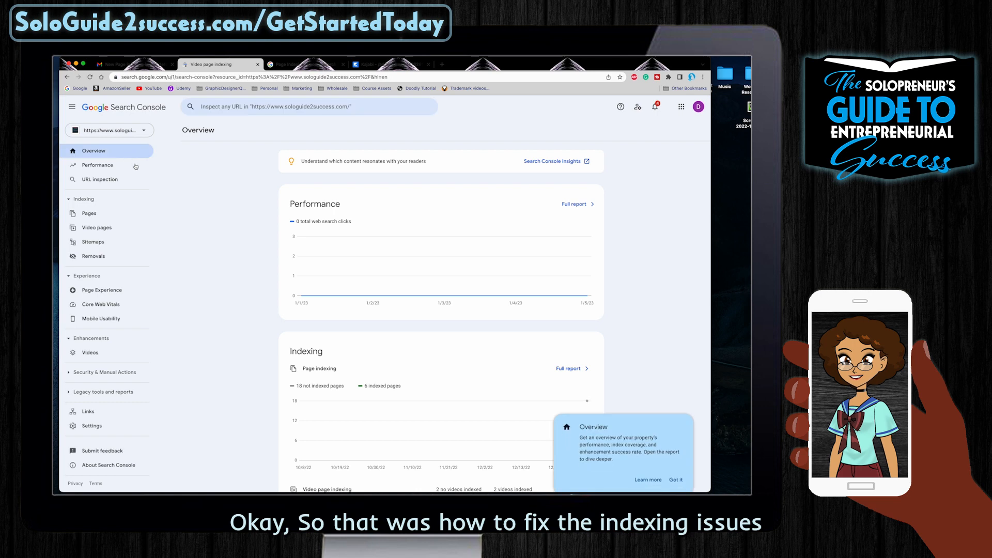
scroll(465, 255, "down", 5)
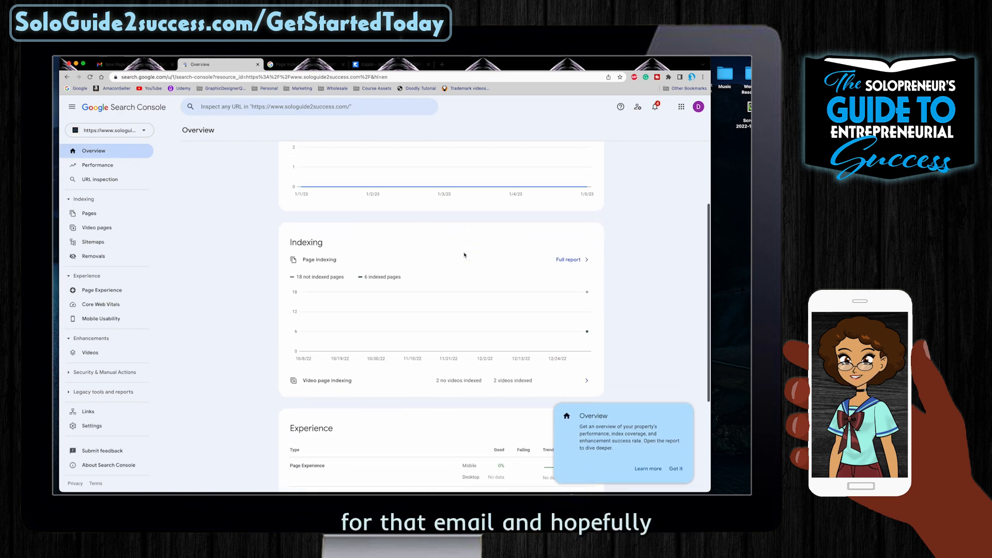
scroll(465, 254, "down", 4)
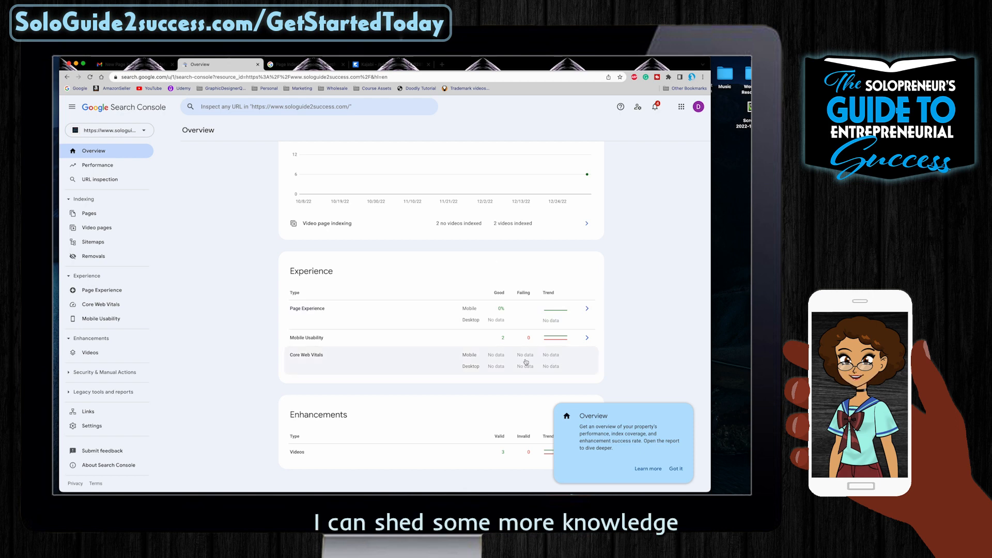
scroll(638, 338, "up", 5)
scroll(637, 338, "up", 2)
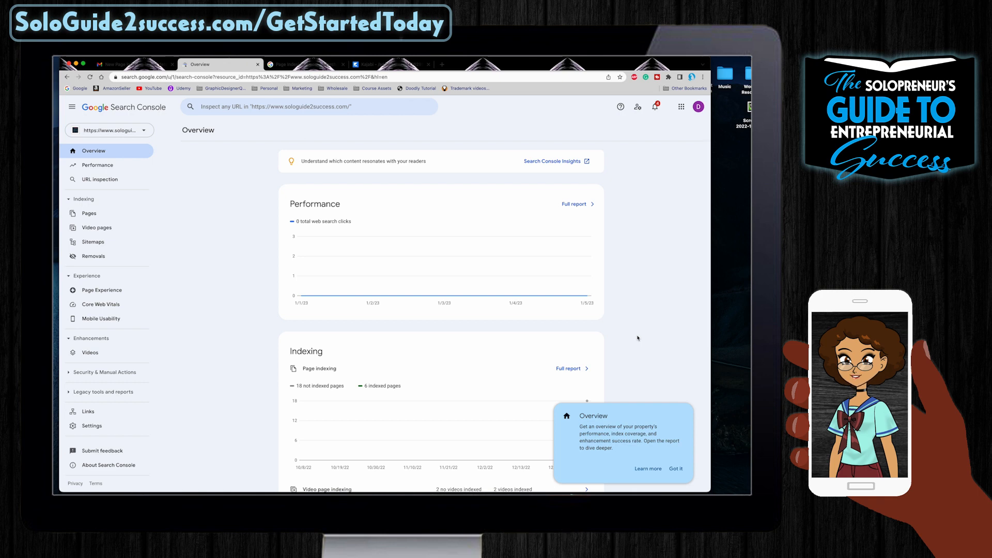